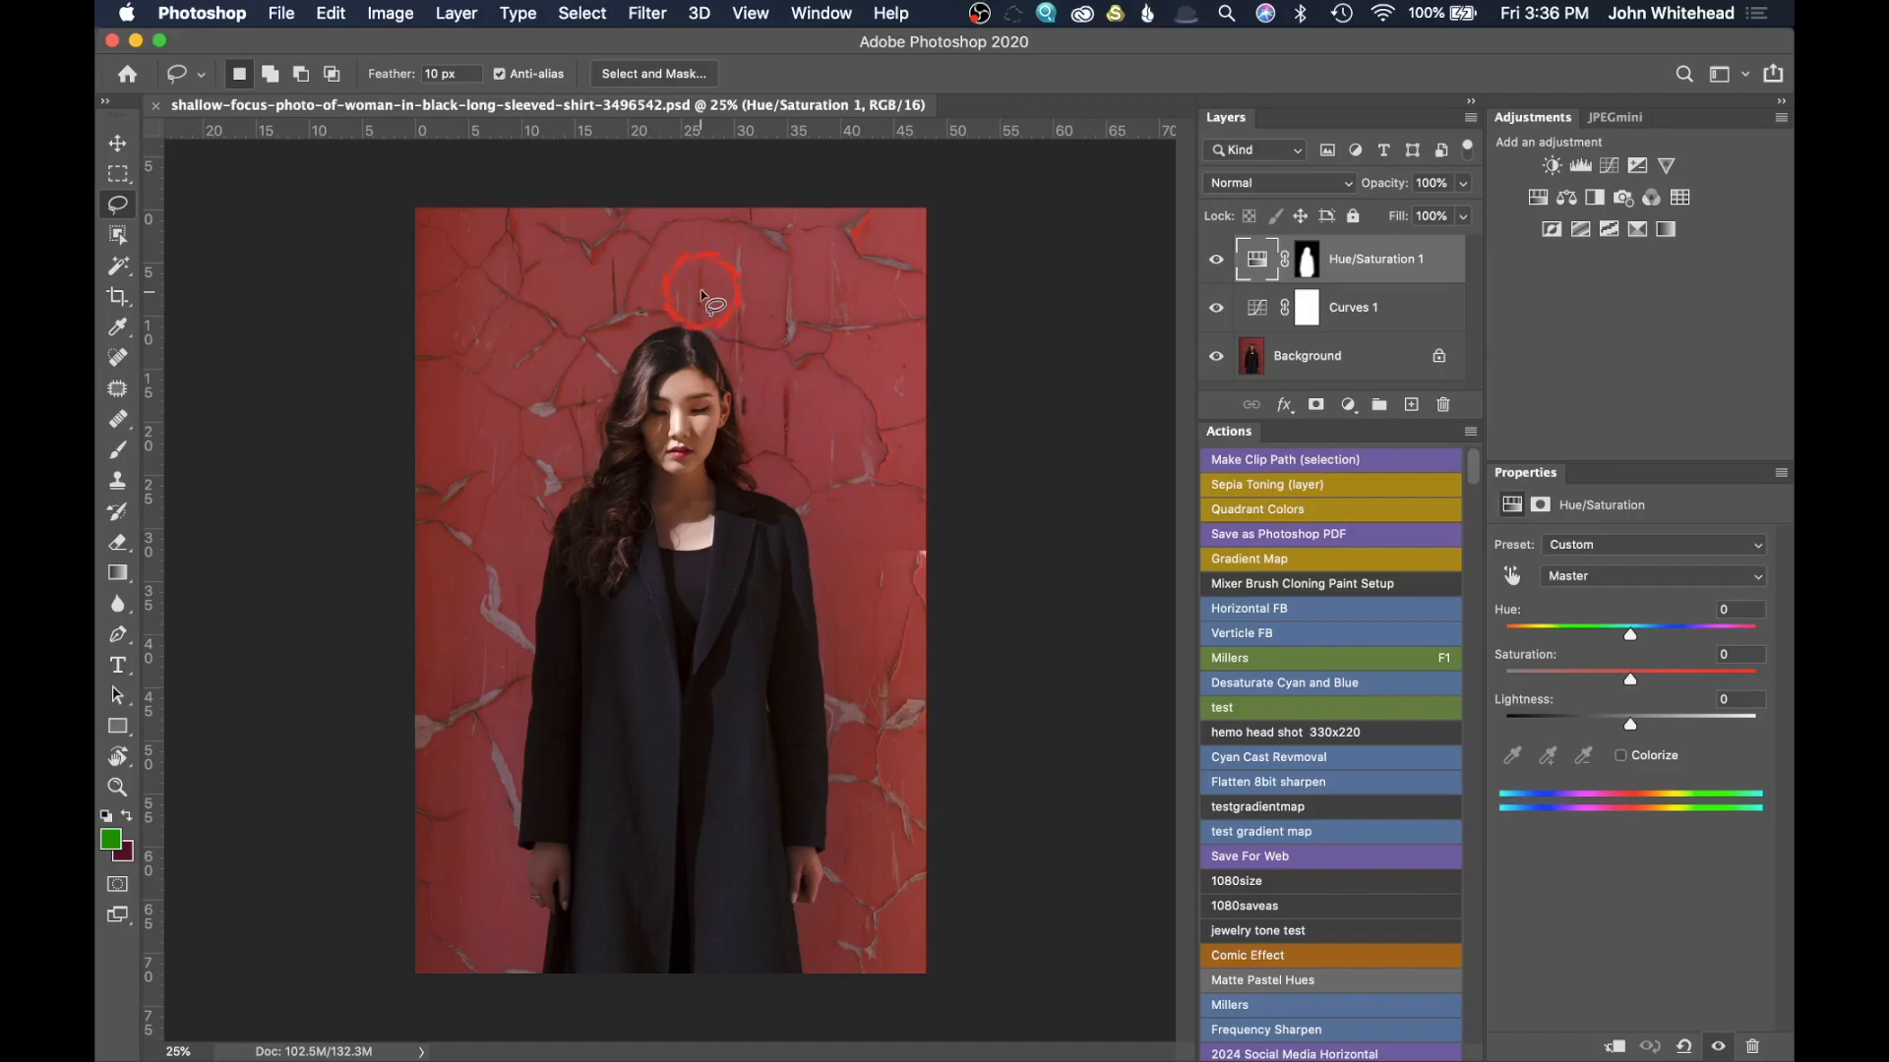
Step: Crop the portrait photo to a vertical 5:7 ratio, framed slightly inside the image edges around the woman
left_click(118, 297)
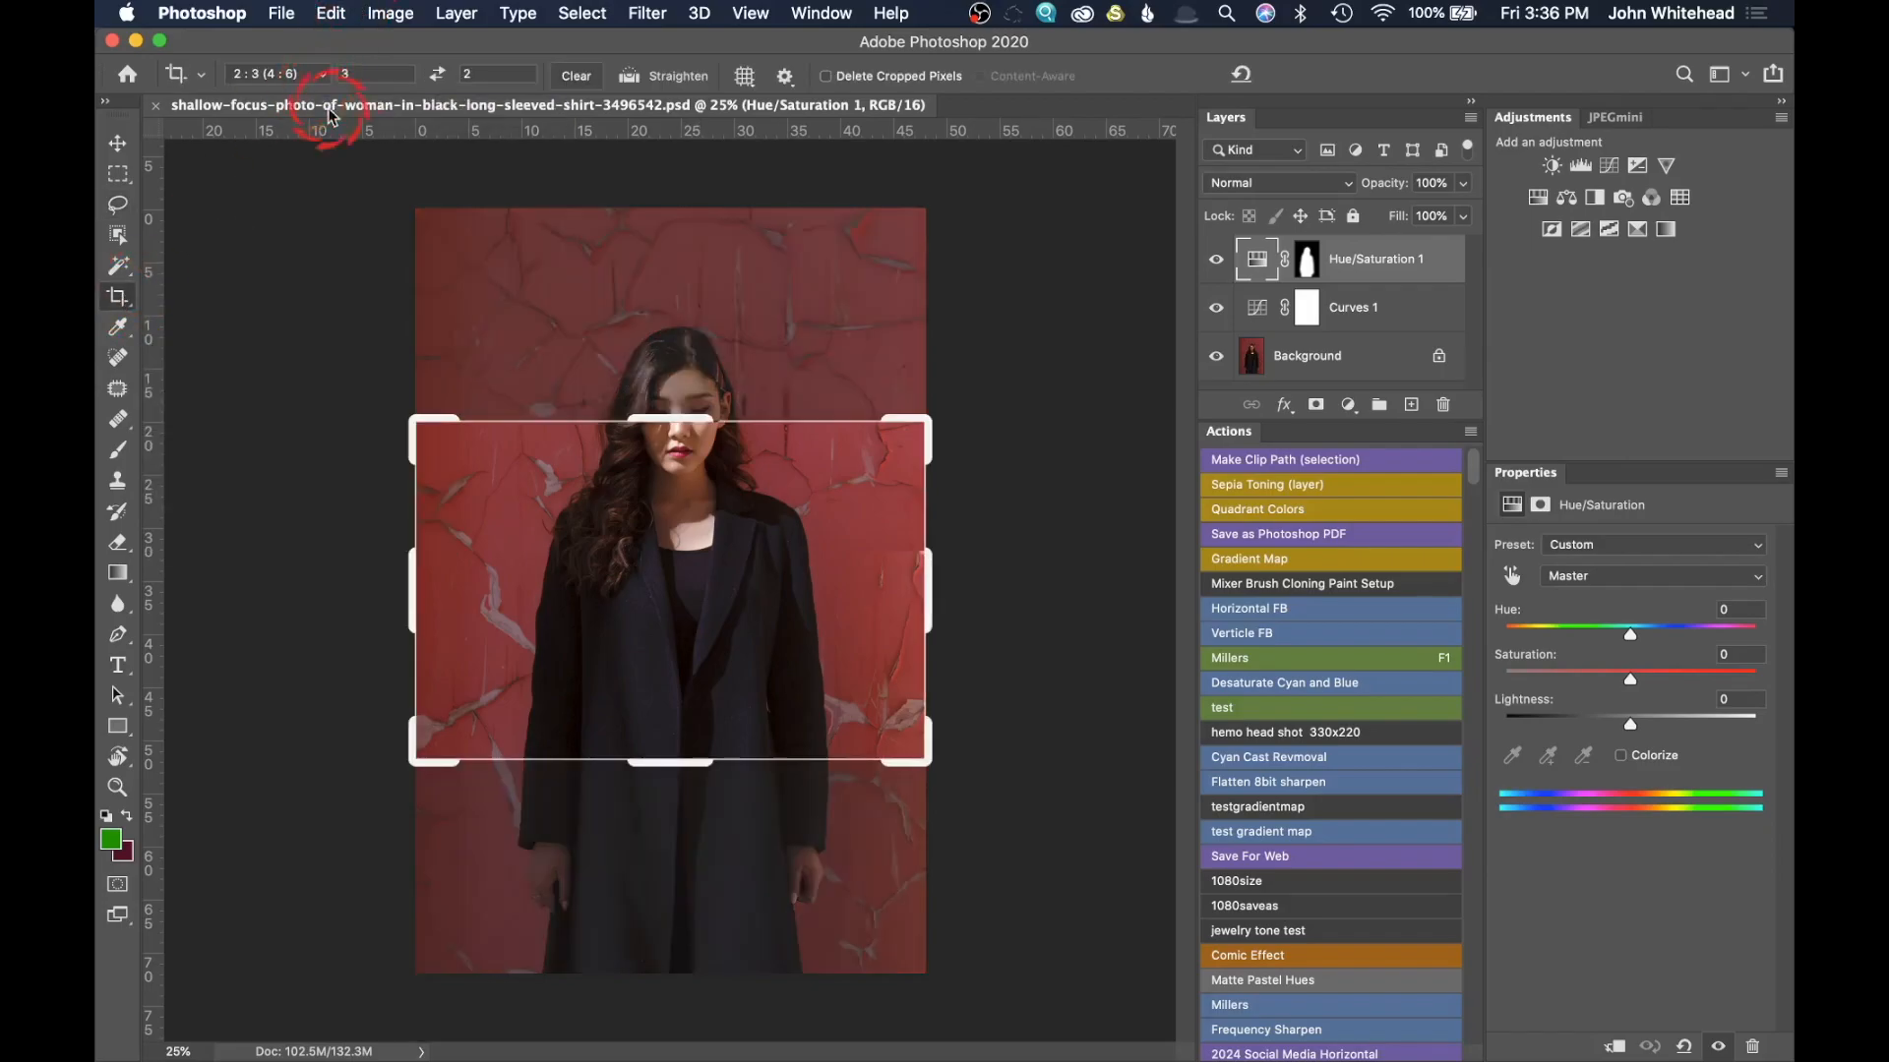
left_click(441, 74)
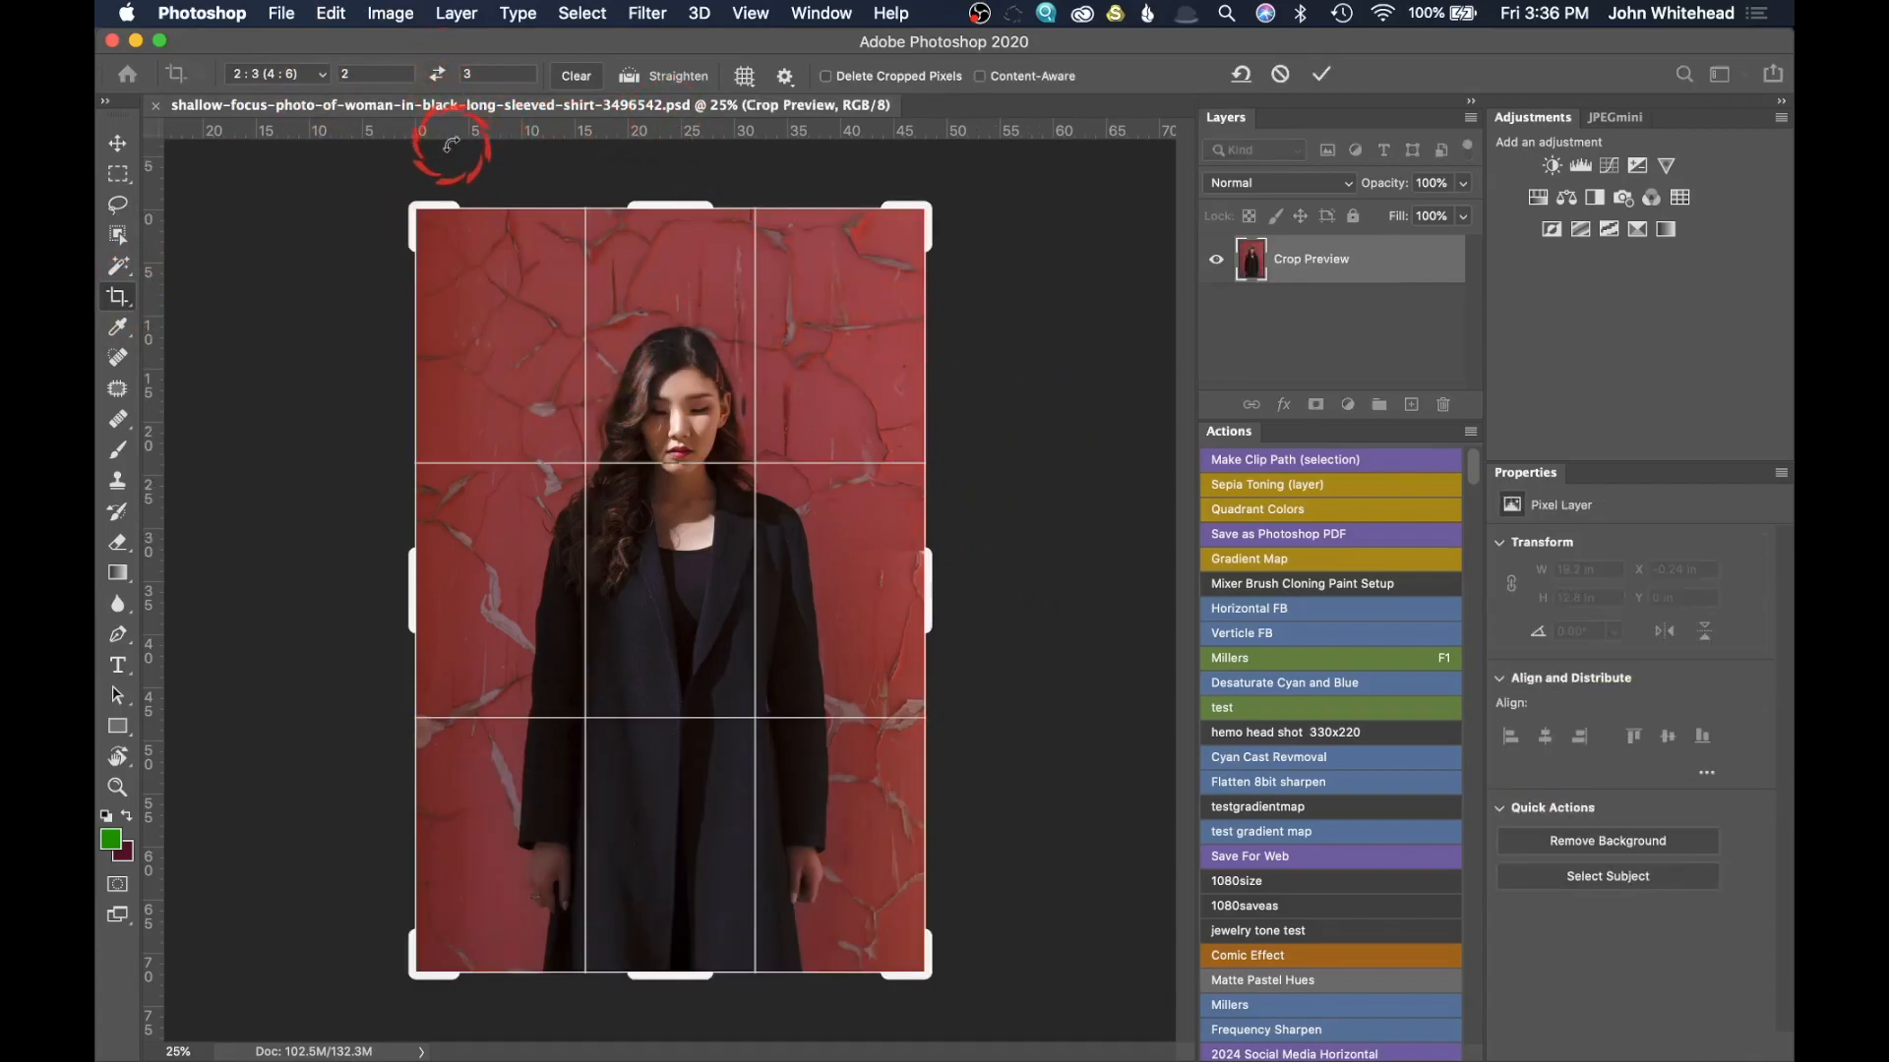
left_click(314, 78)
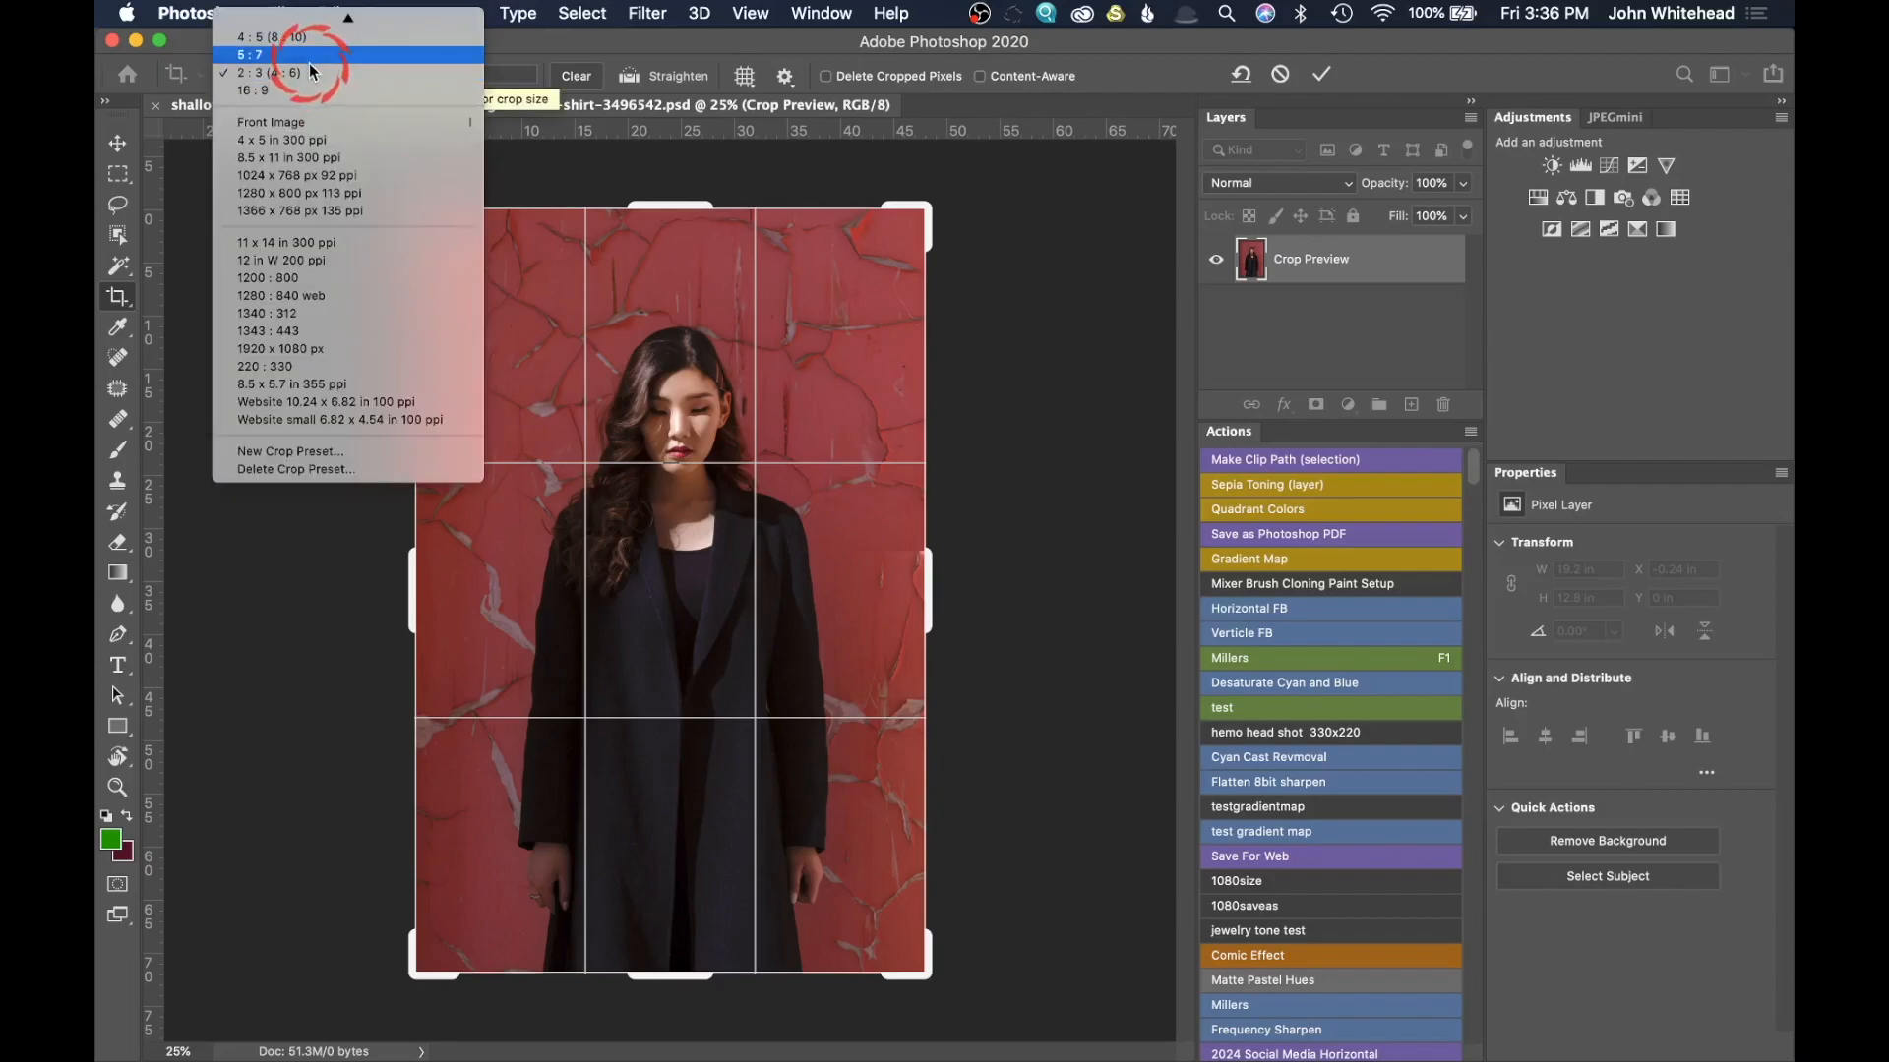
left_click(309, 65)
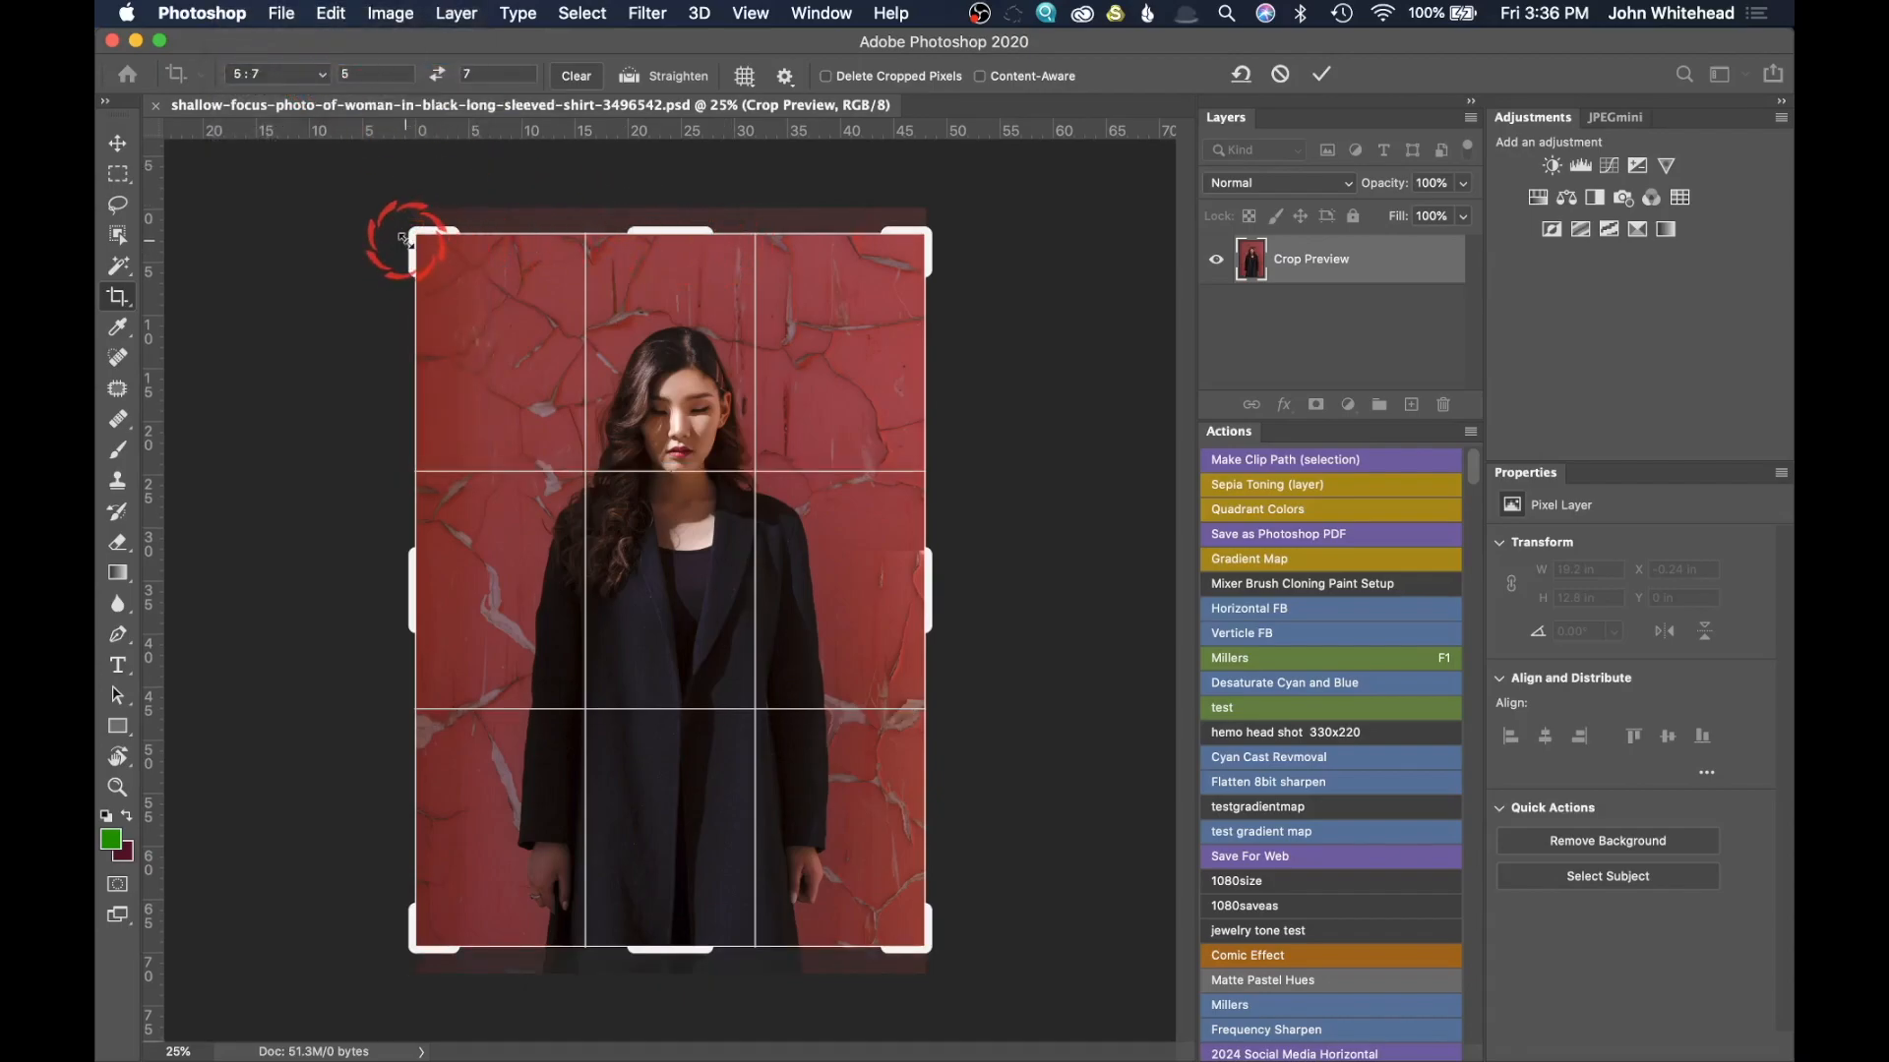
left_click_drag(403, 233, 420, 247)
left_click_drag(653, 523, 669, 527)
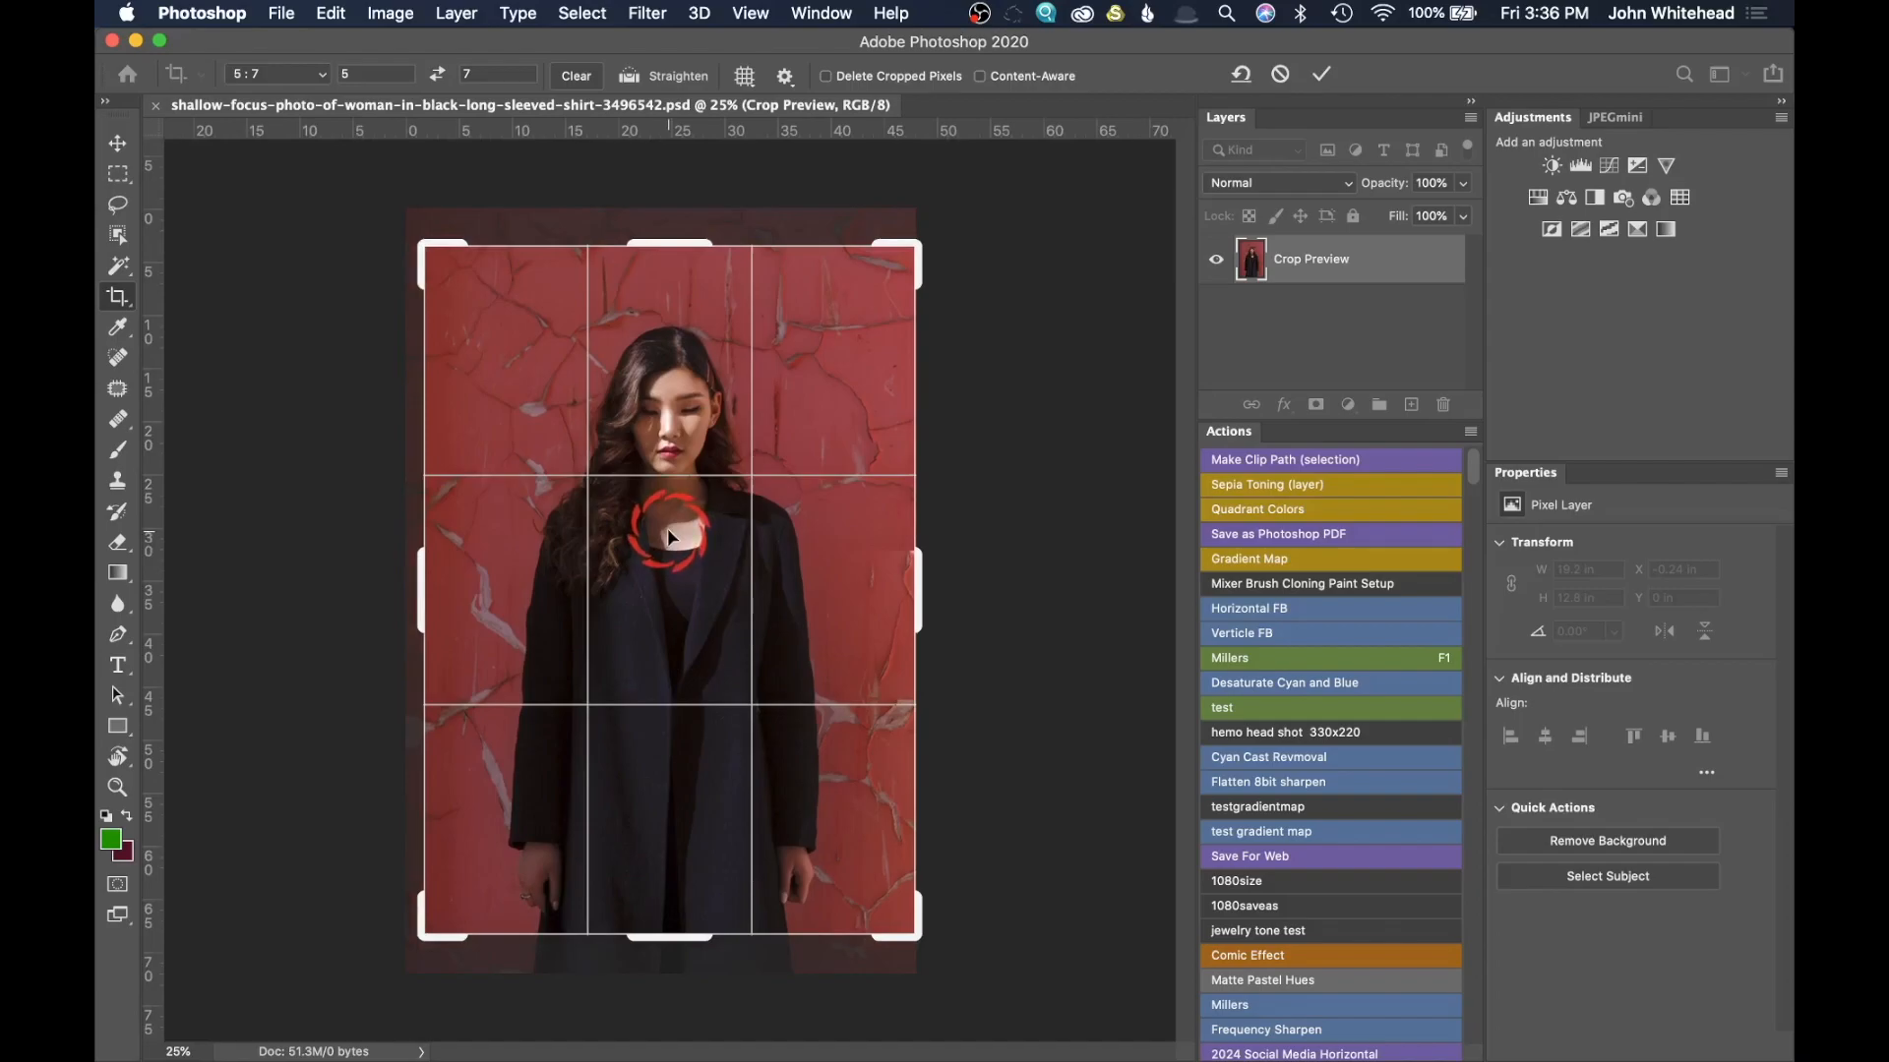
key("Return")
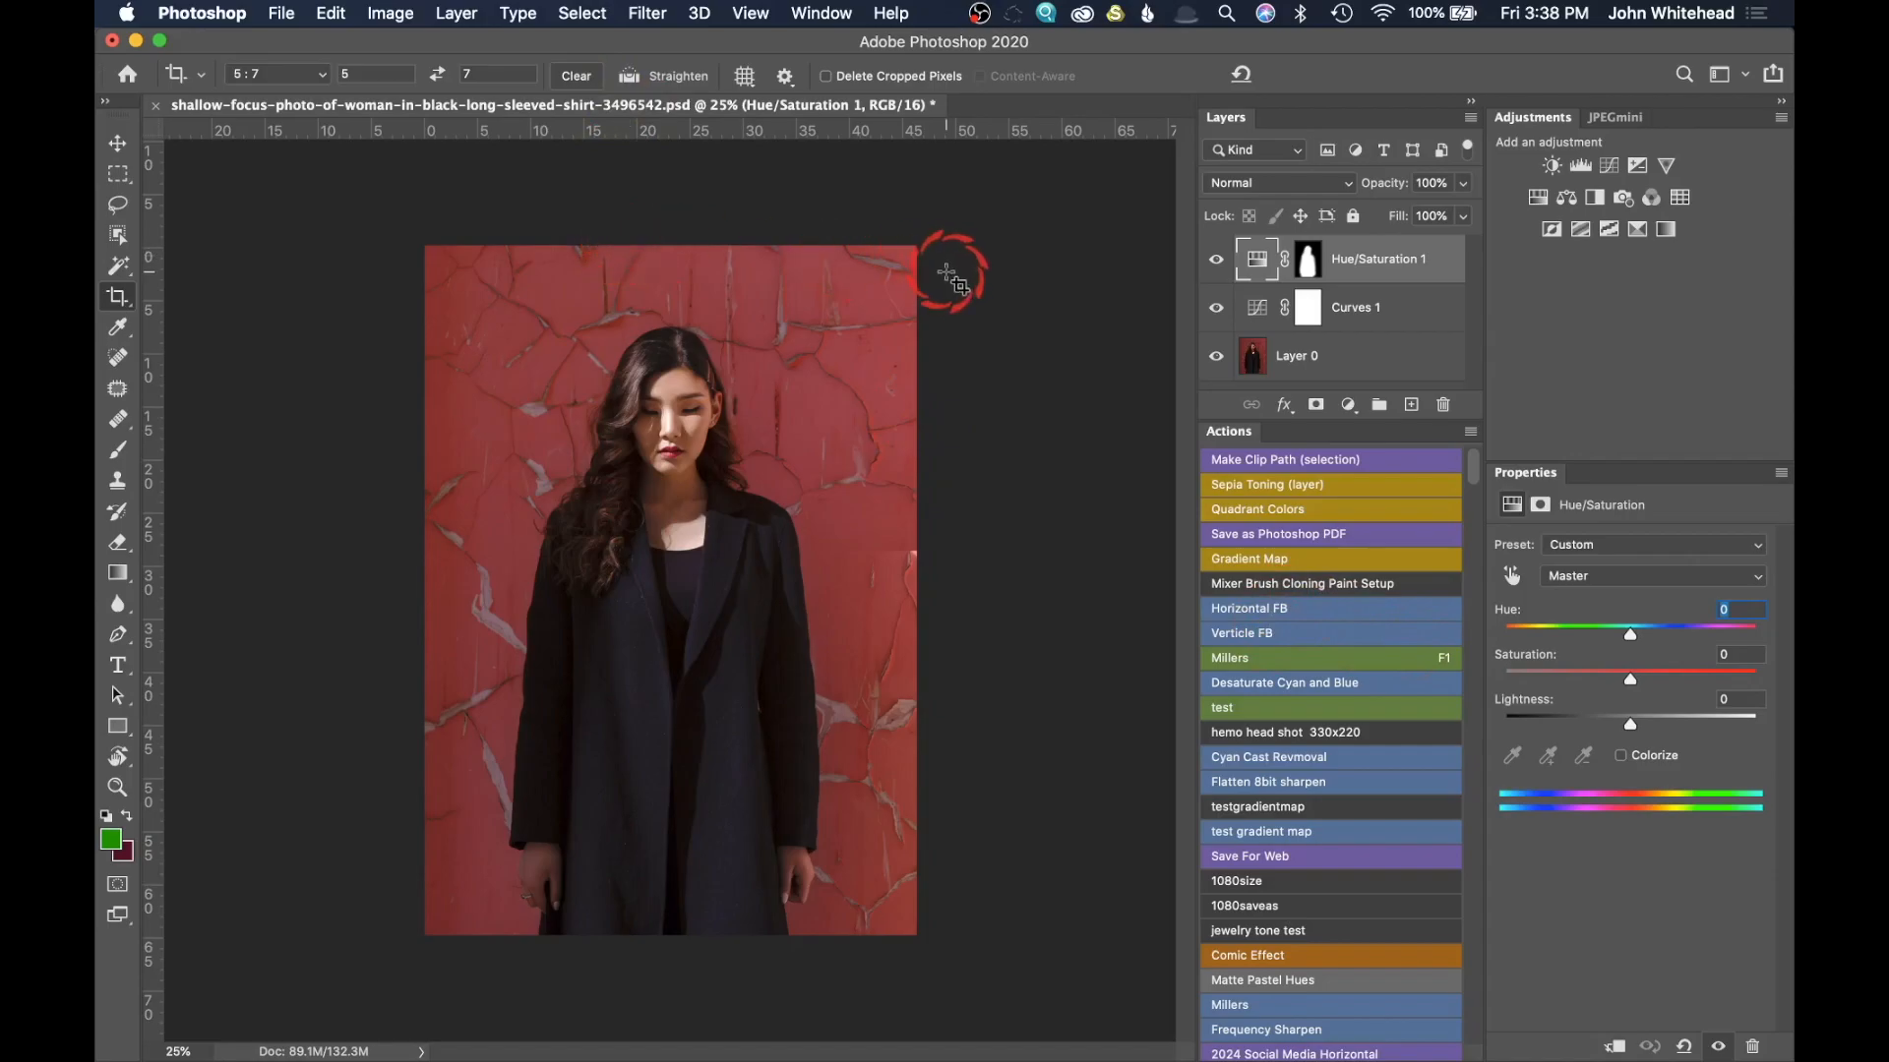
Step: Turn off Button Mode for the actions and create a new action set named "Test Saving"
left_click(1472, 434)
left_click(1229, 283)
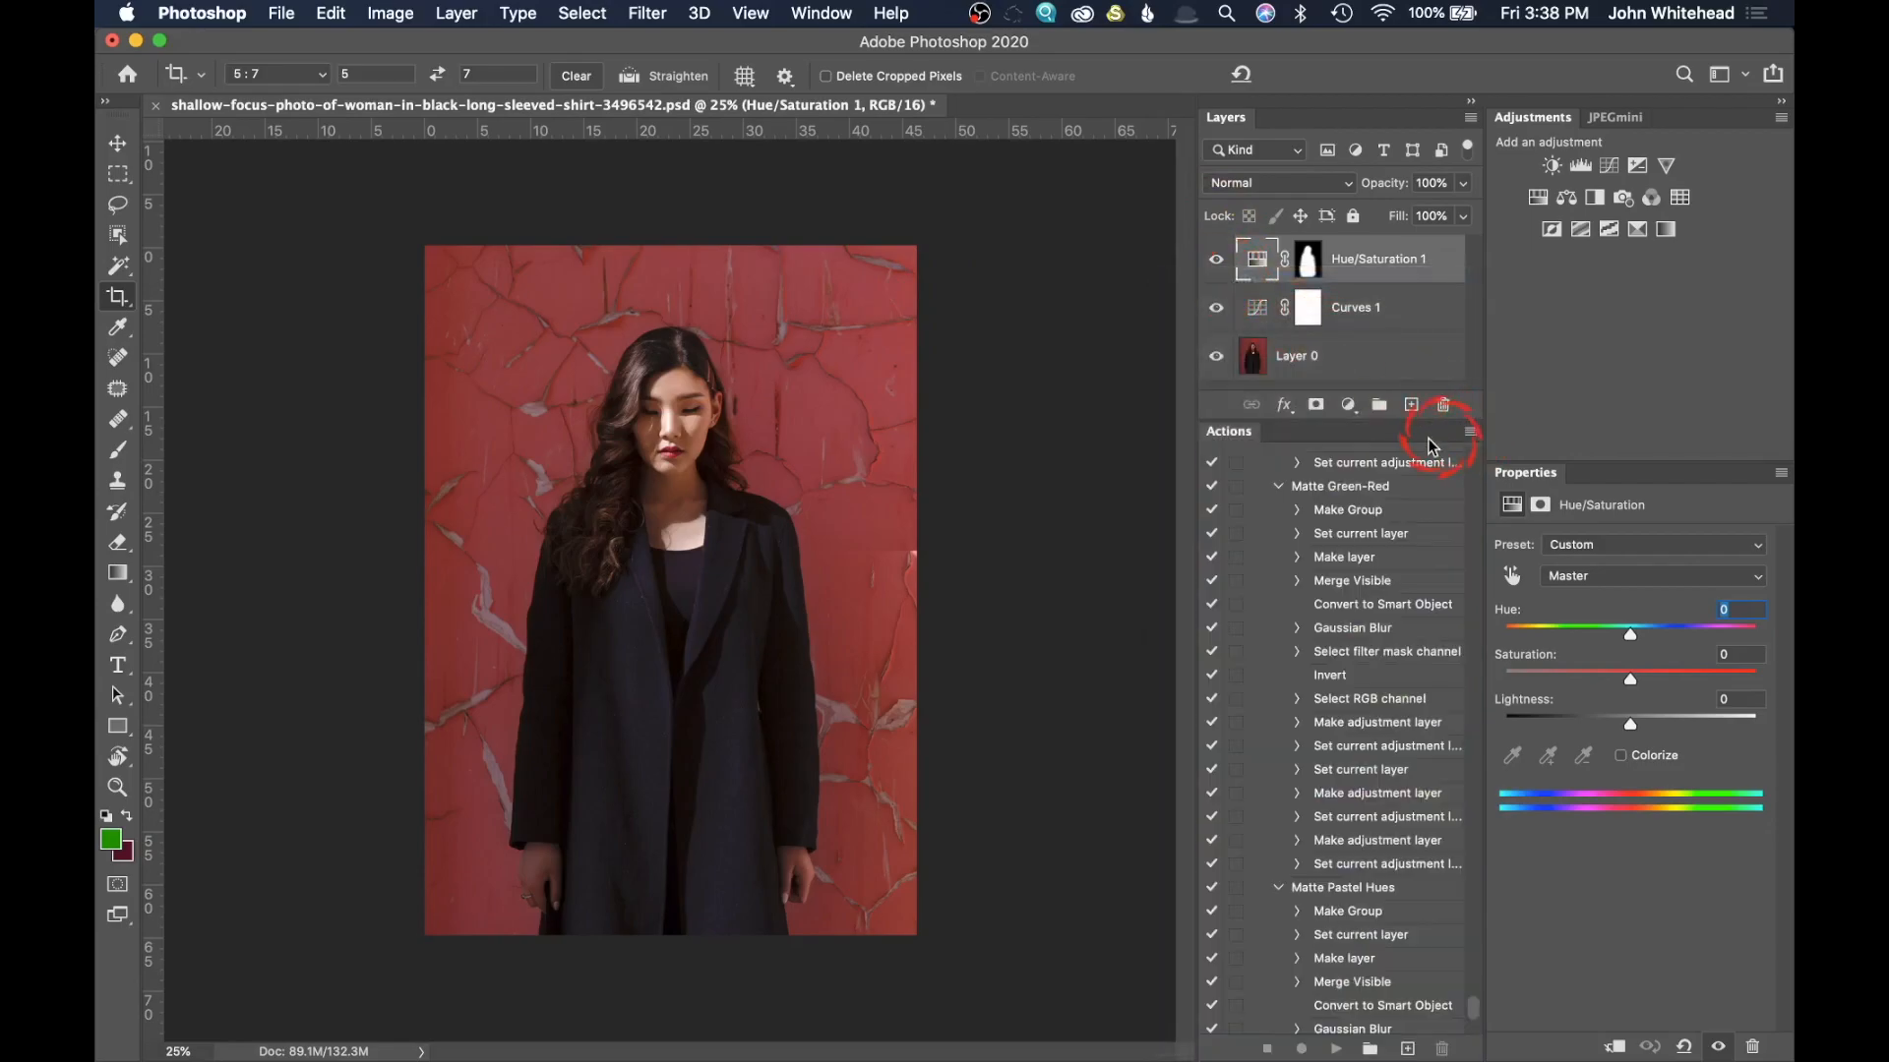
left_click(1472, 434)
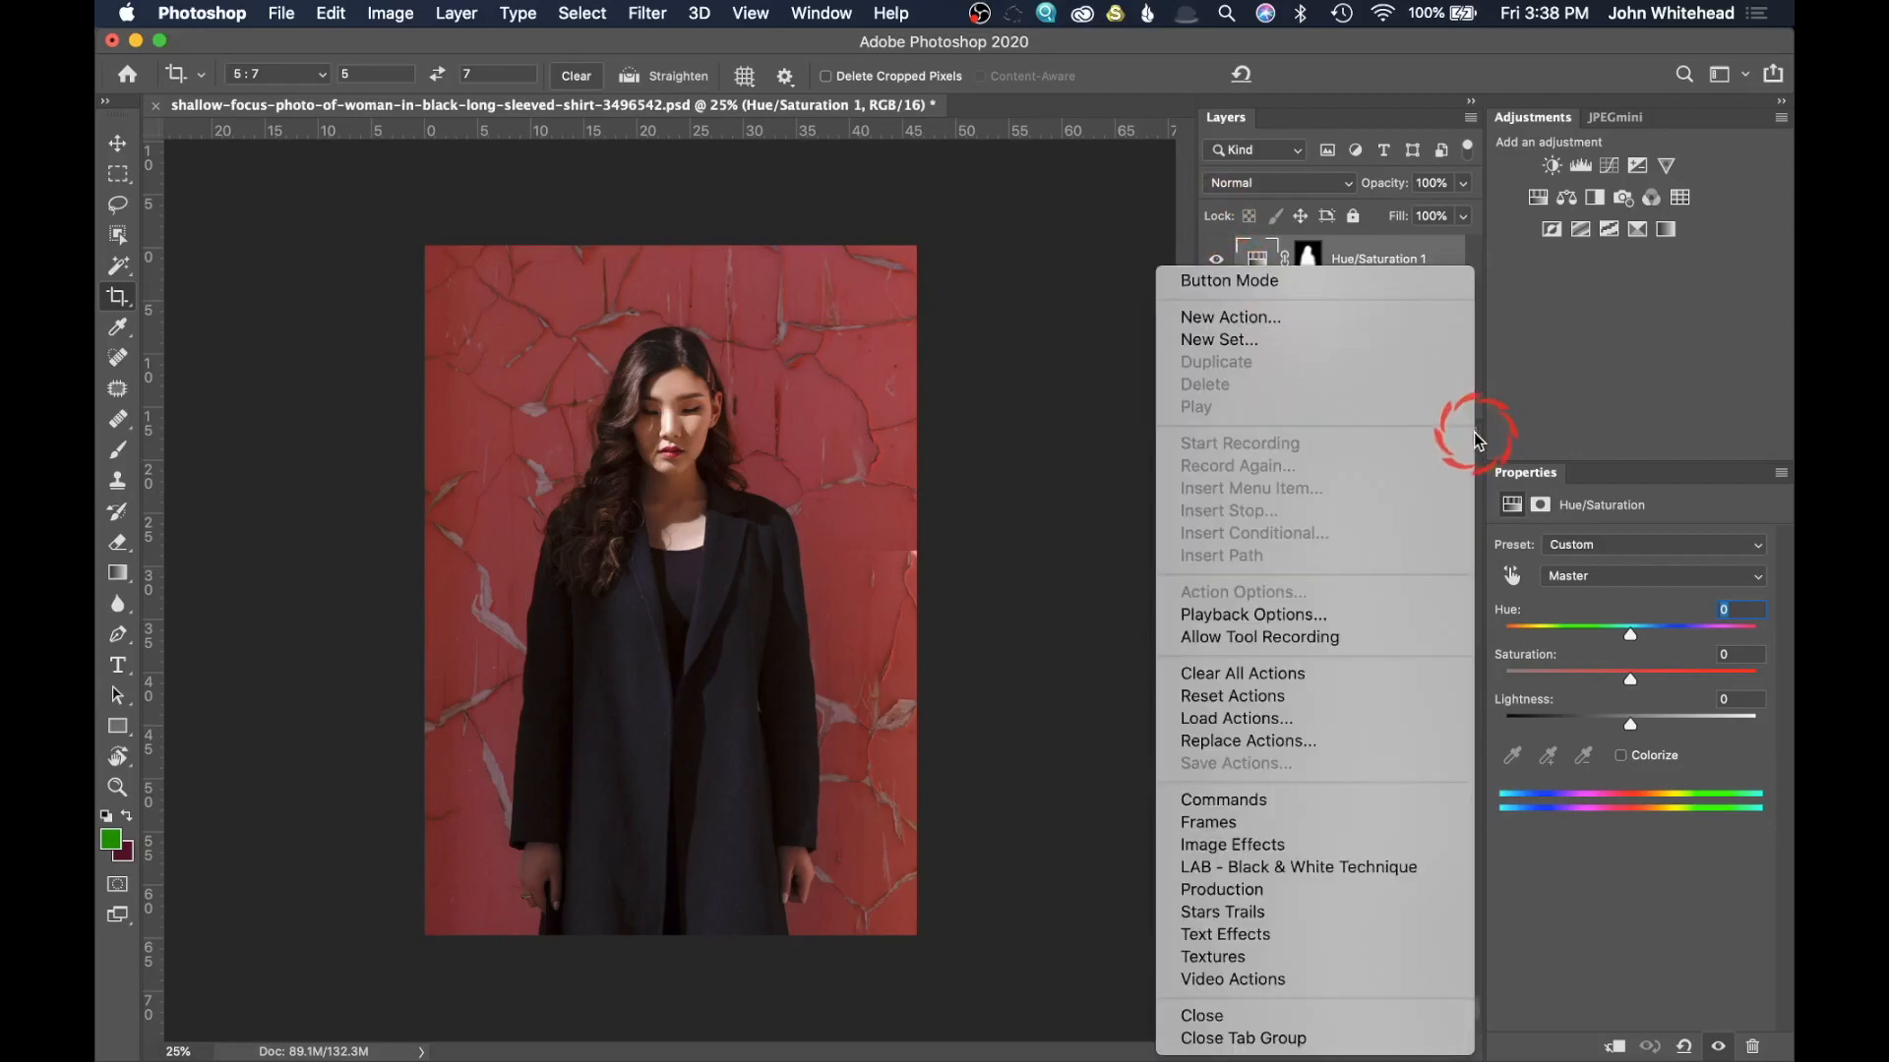
left_click(1301, 342)
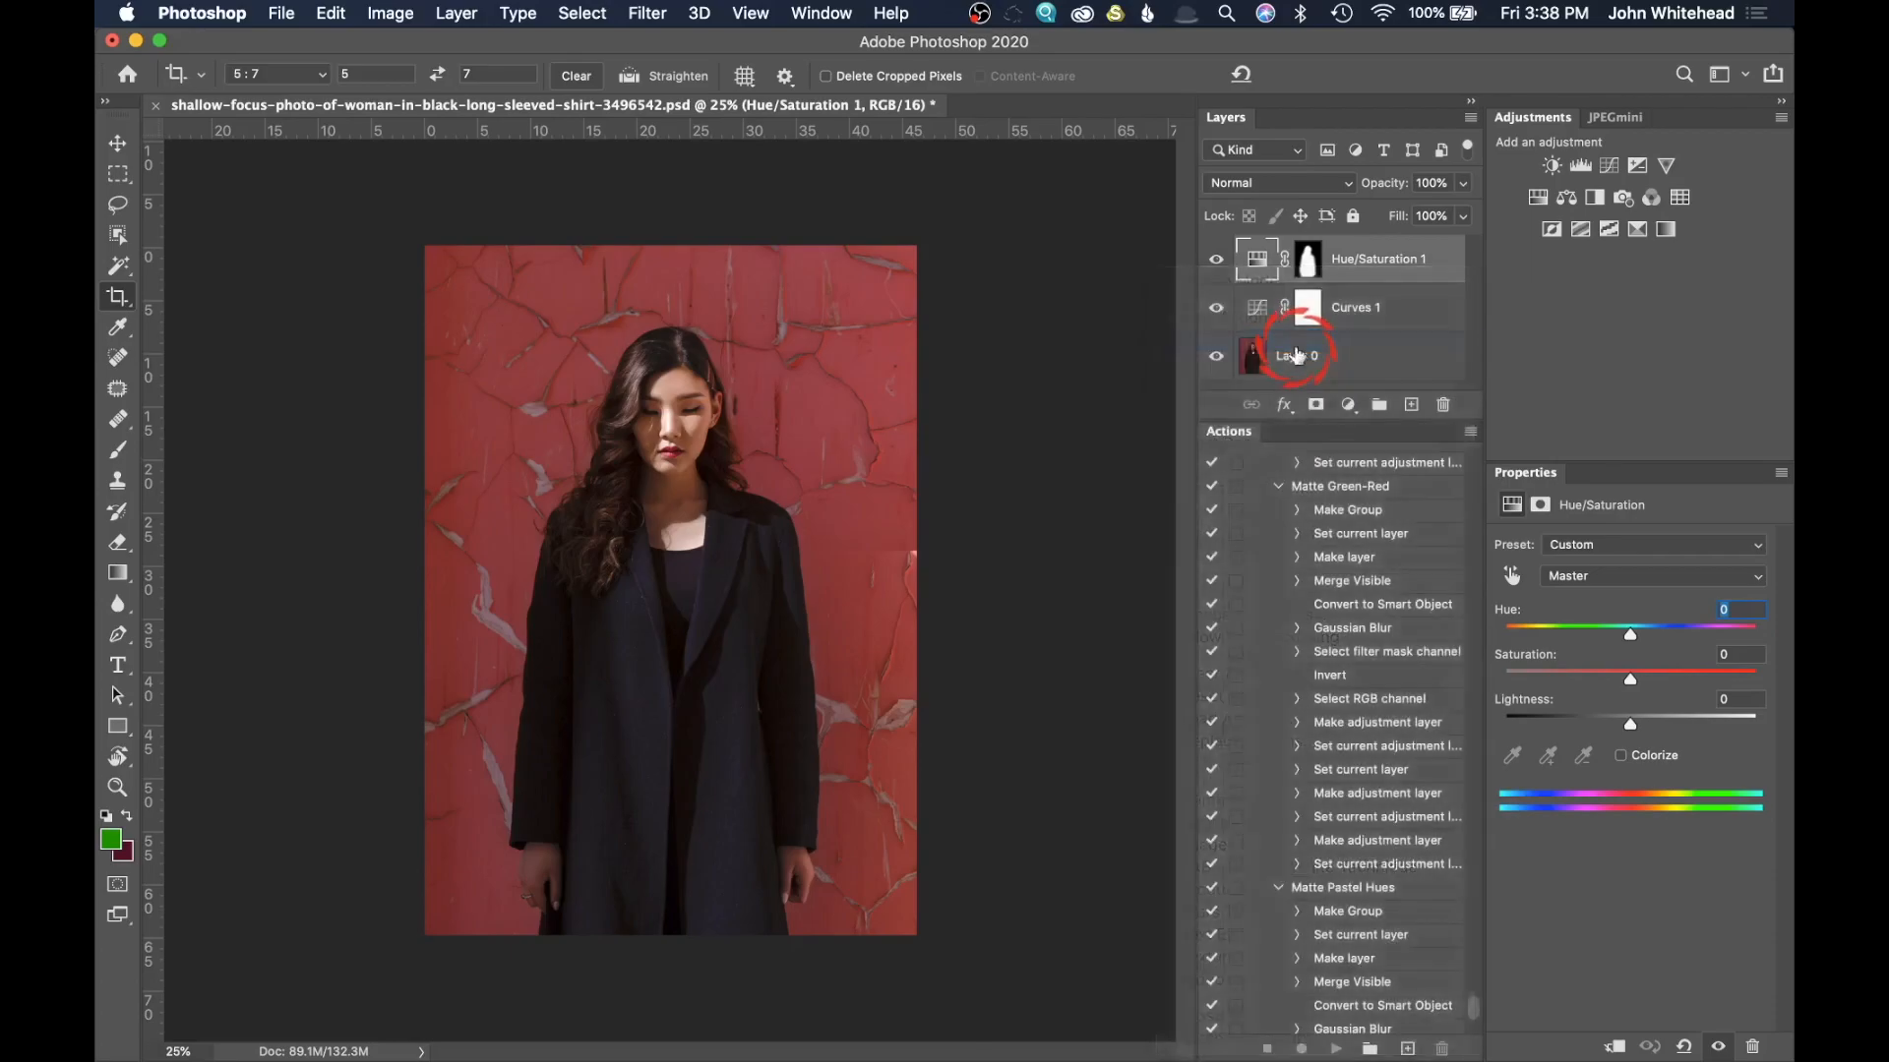
type("Te")
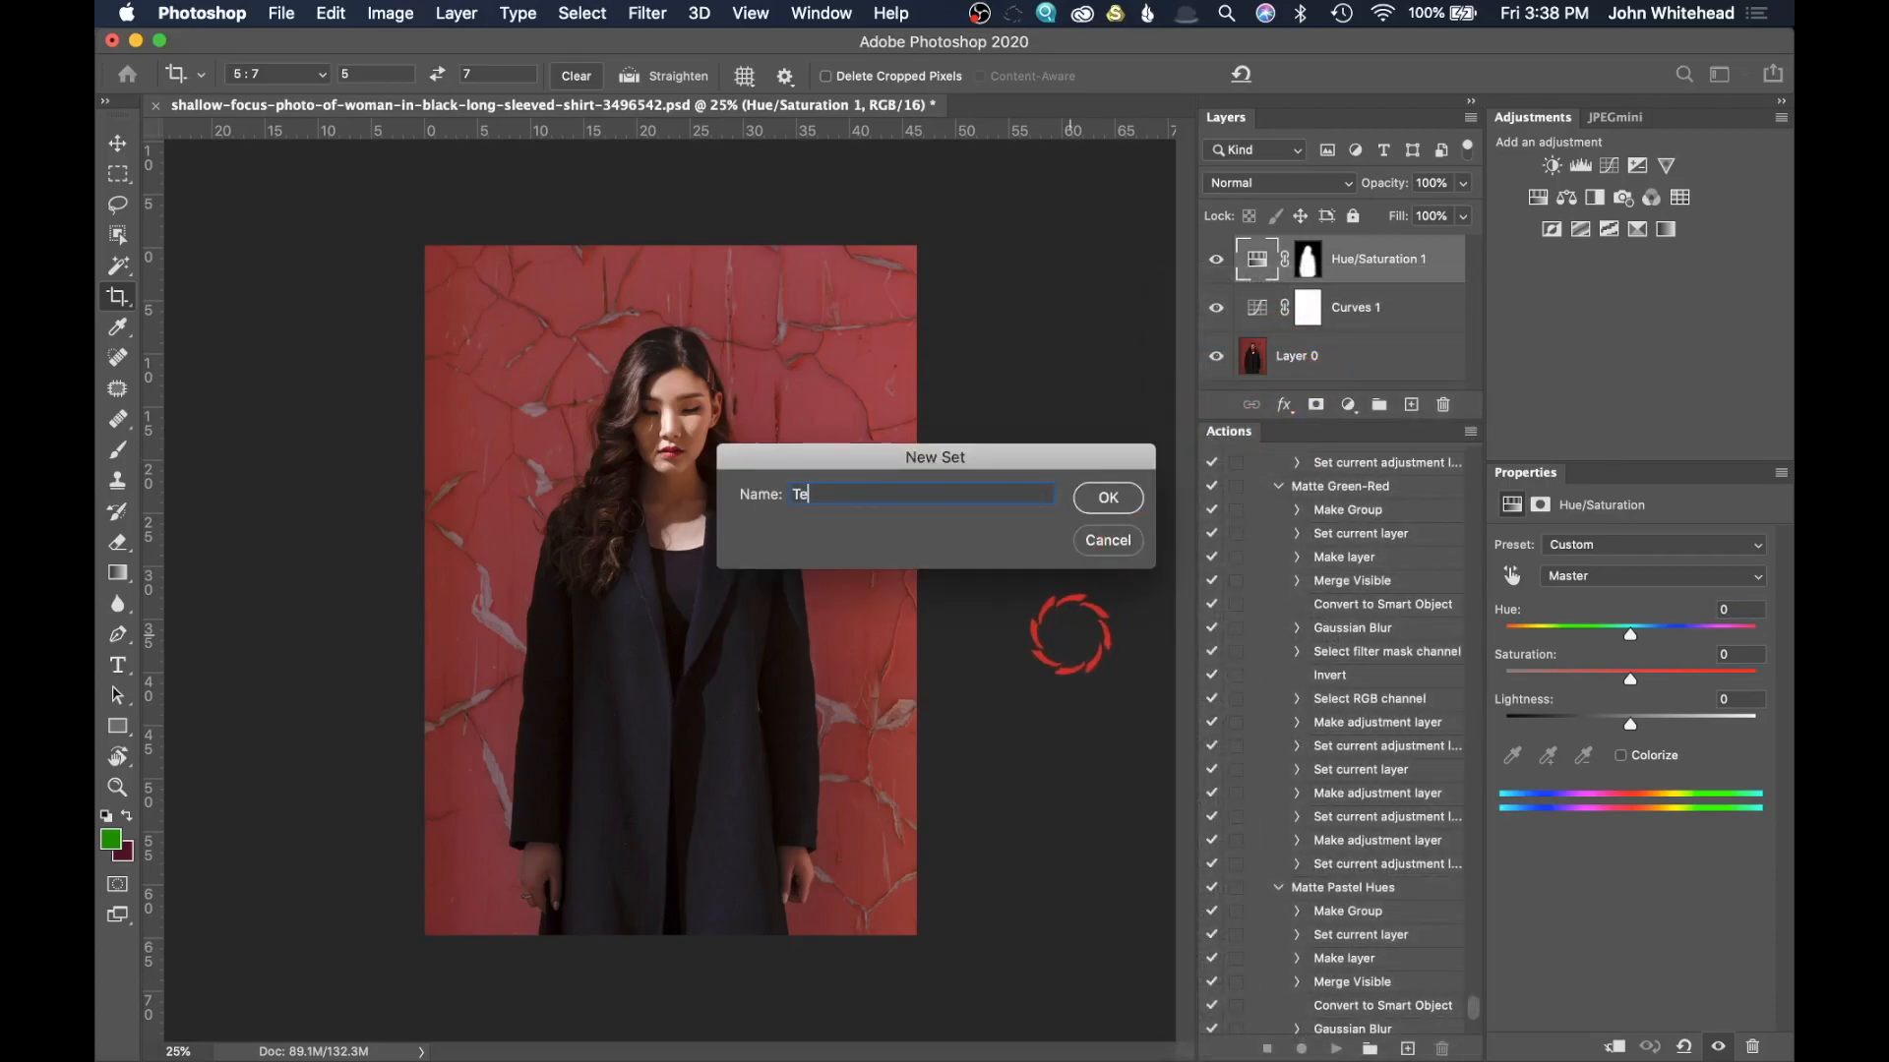
type("st Saving")
left_click(1110, 499)
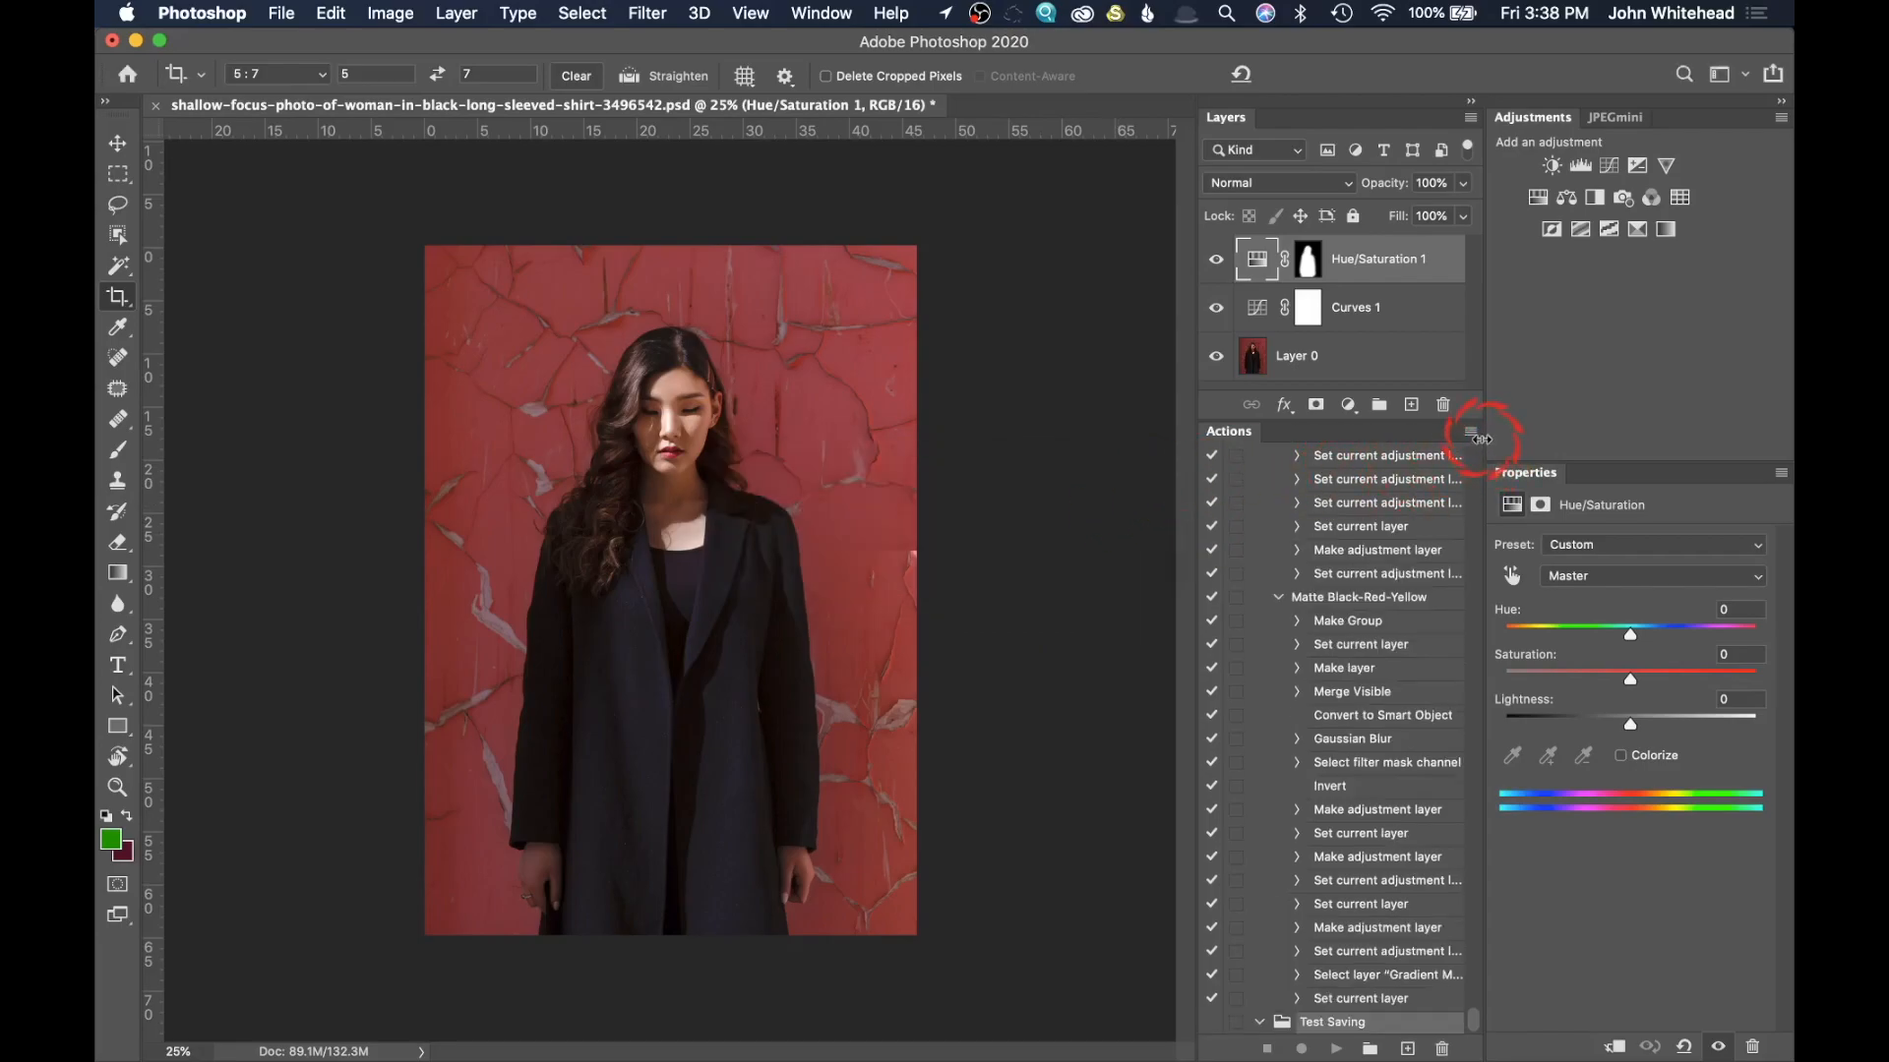
Step: Create a new action in the Test Saving set and name it "Verticel 1500p"
left_click(1470, 432)
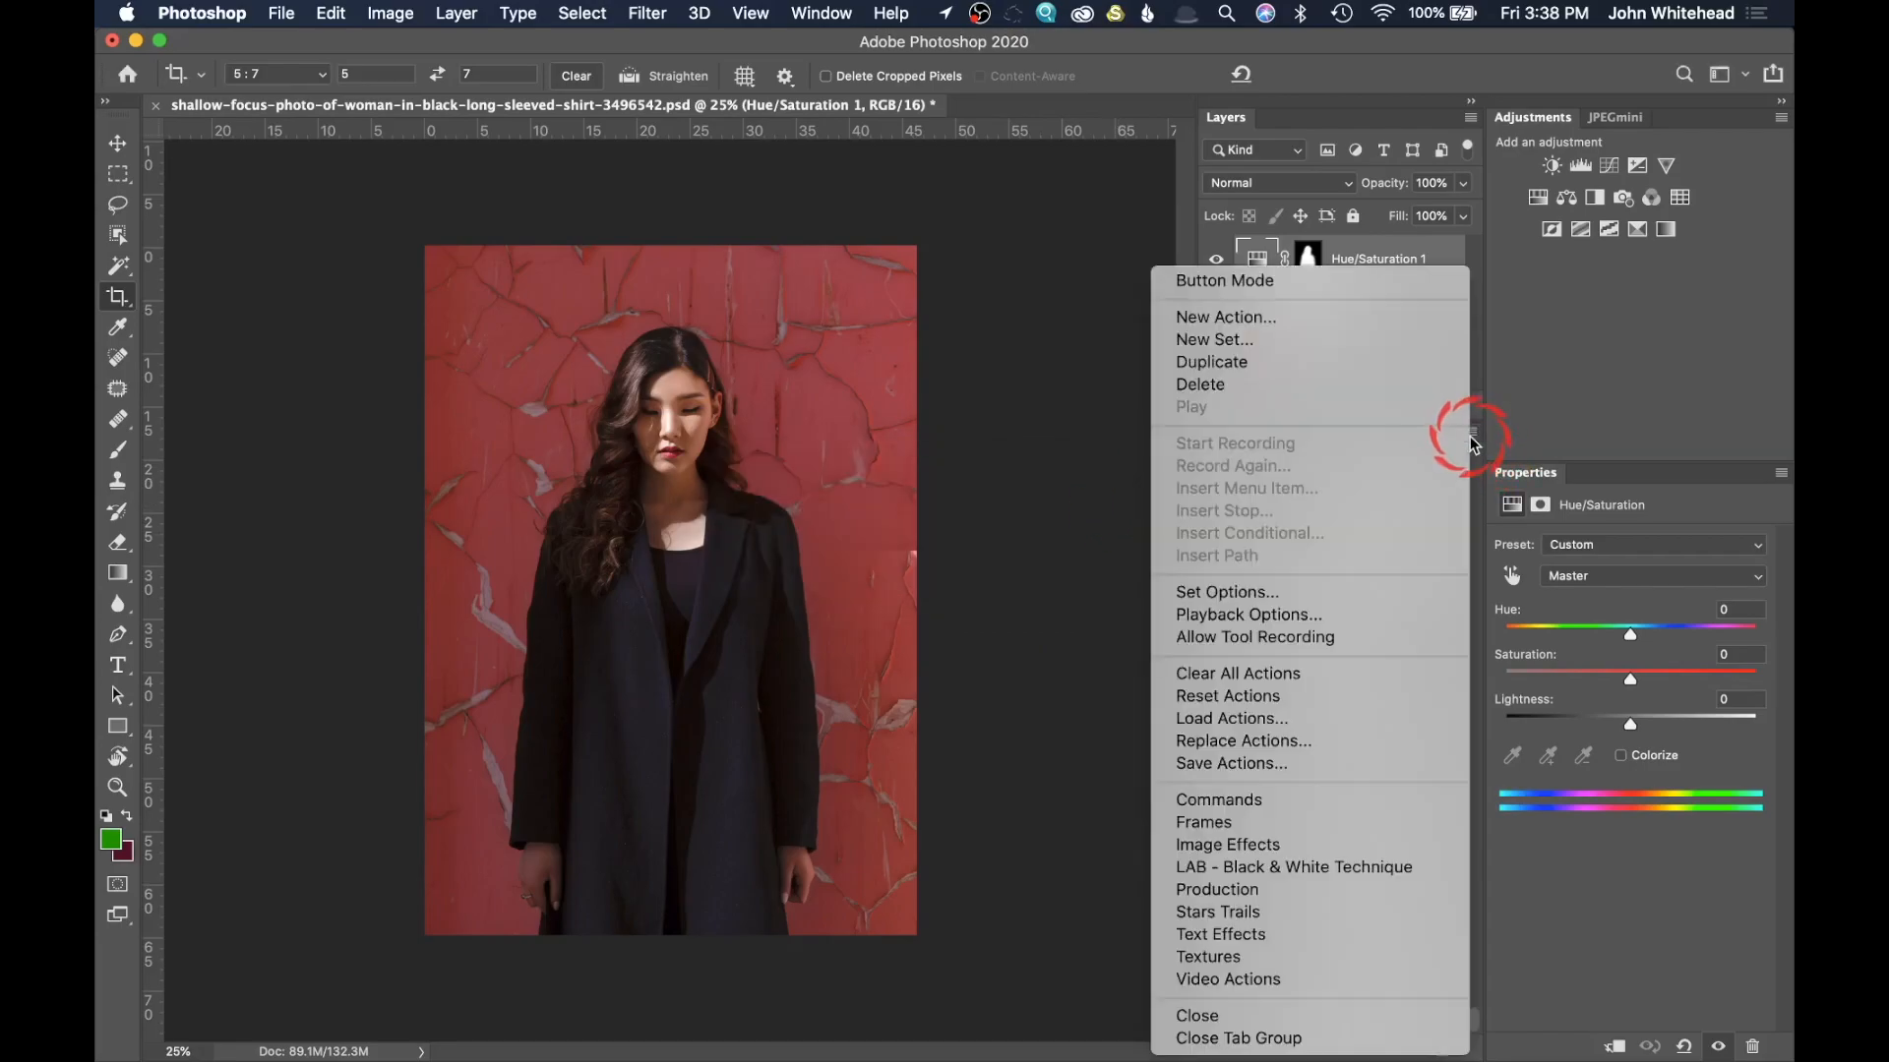
left_click(1377, 321)
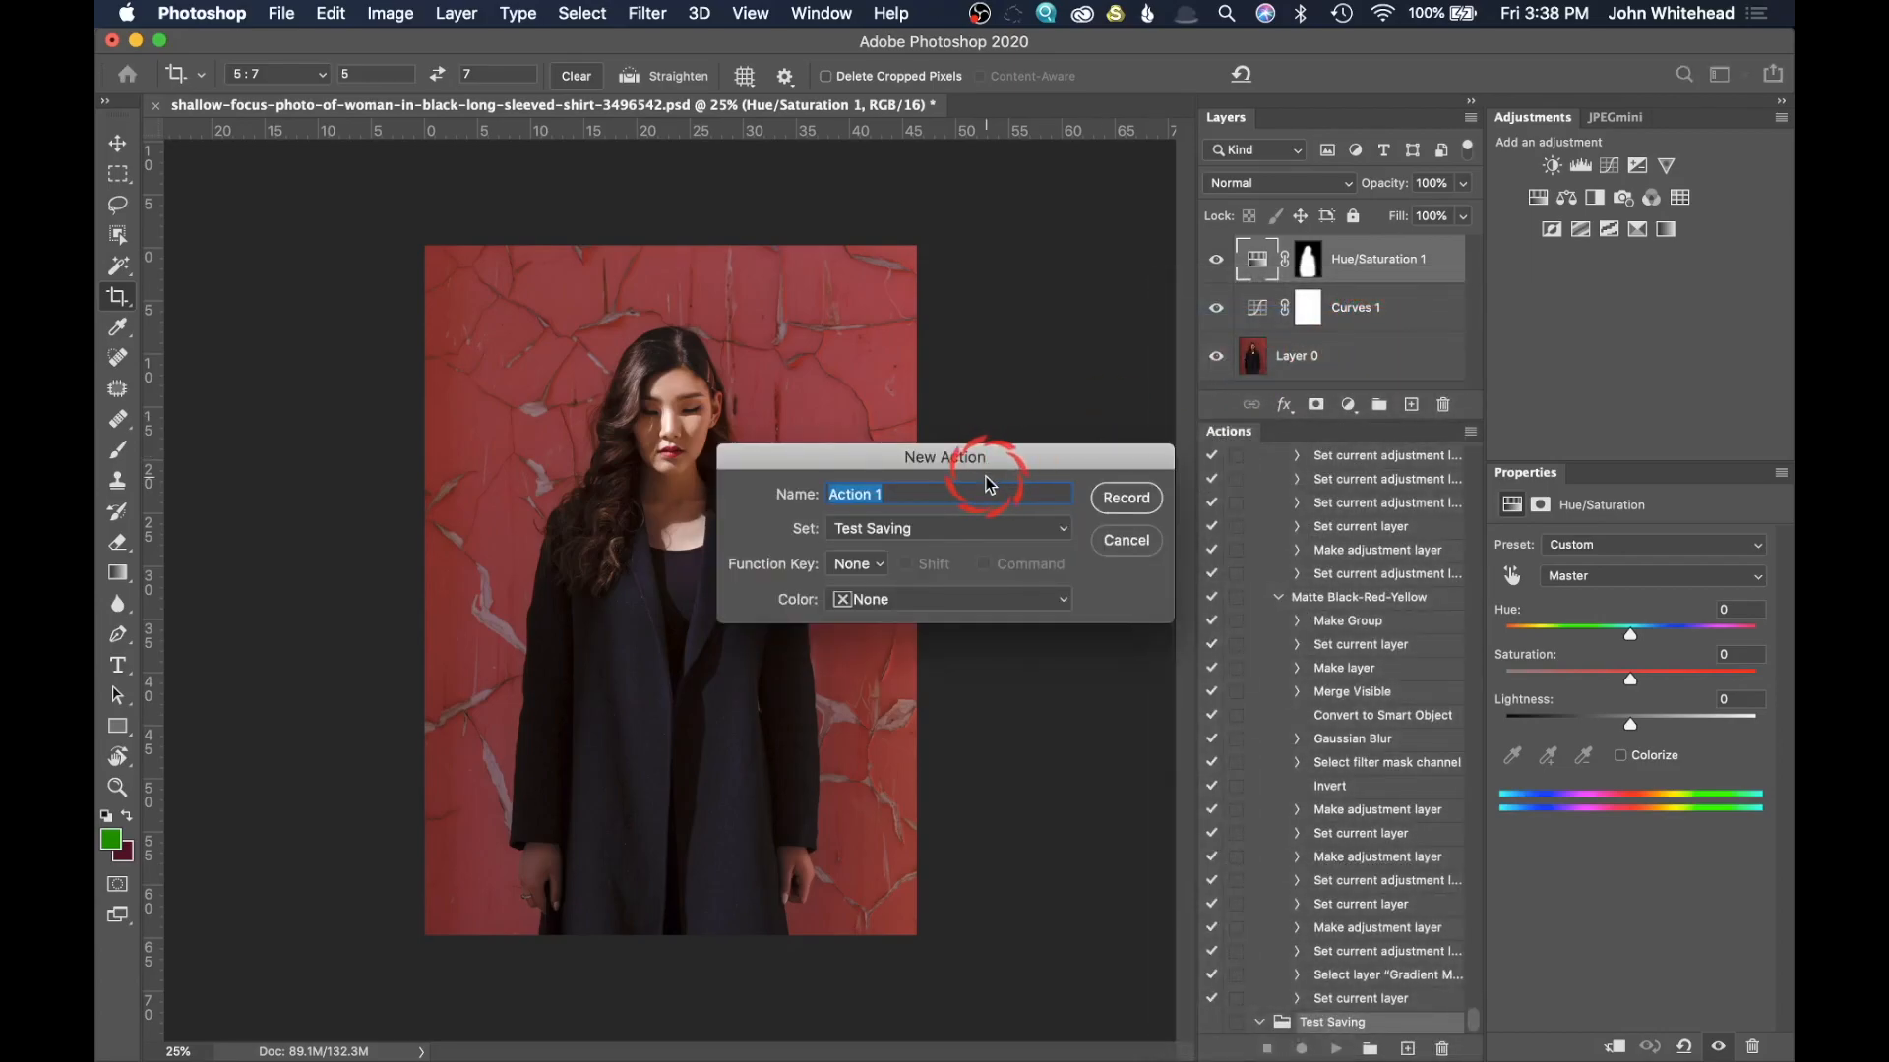
type("Verticel")
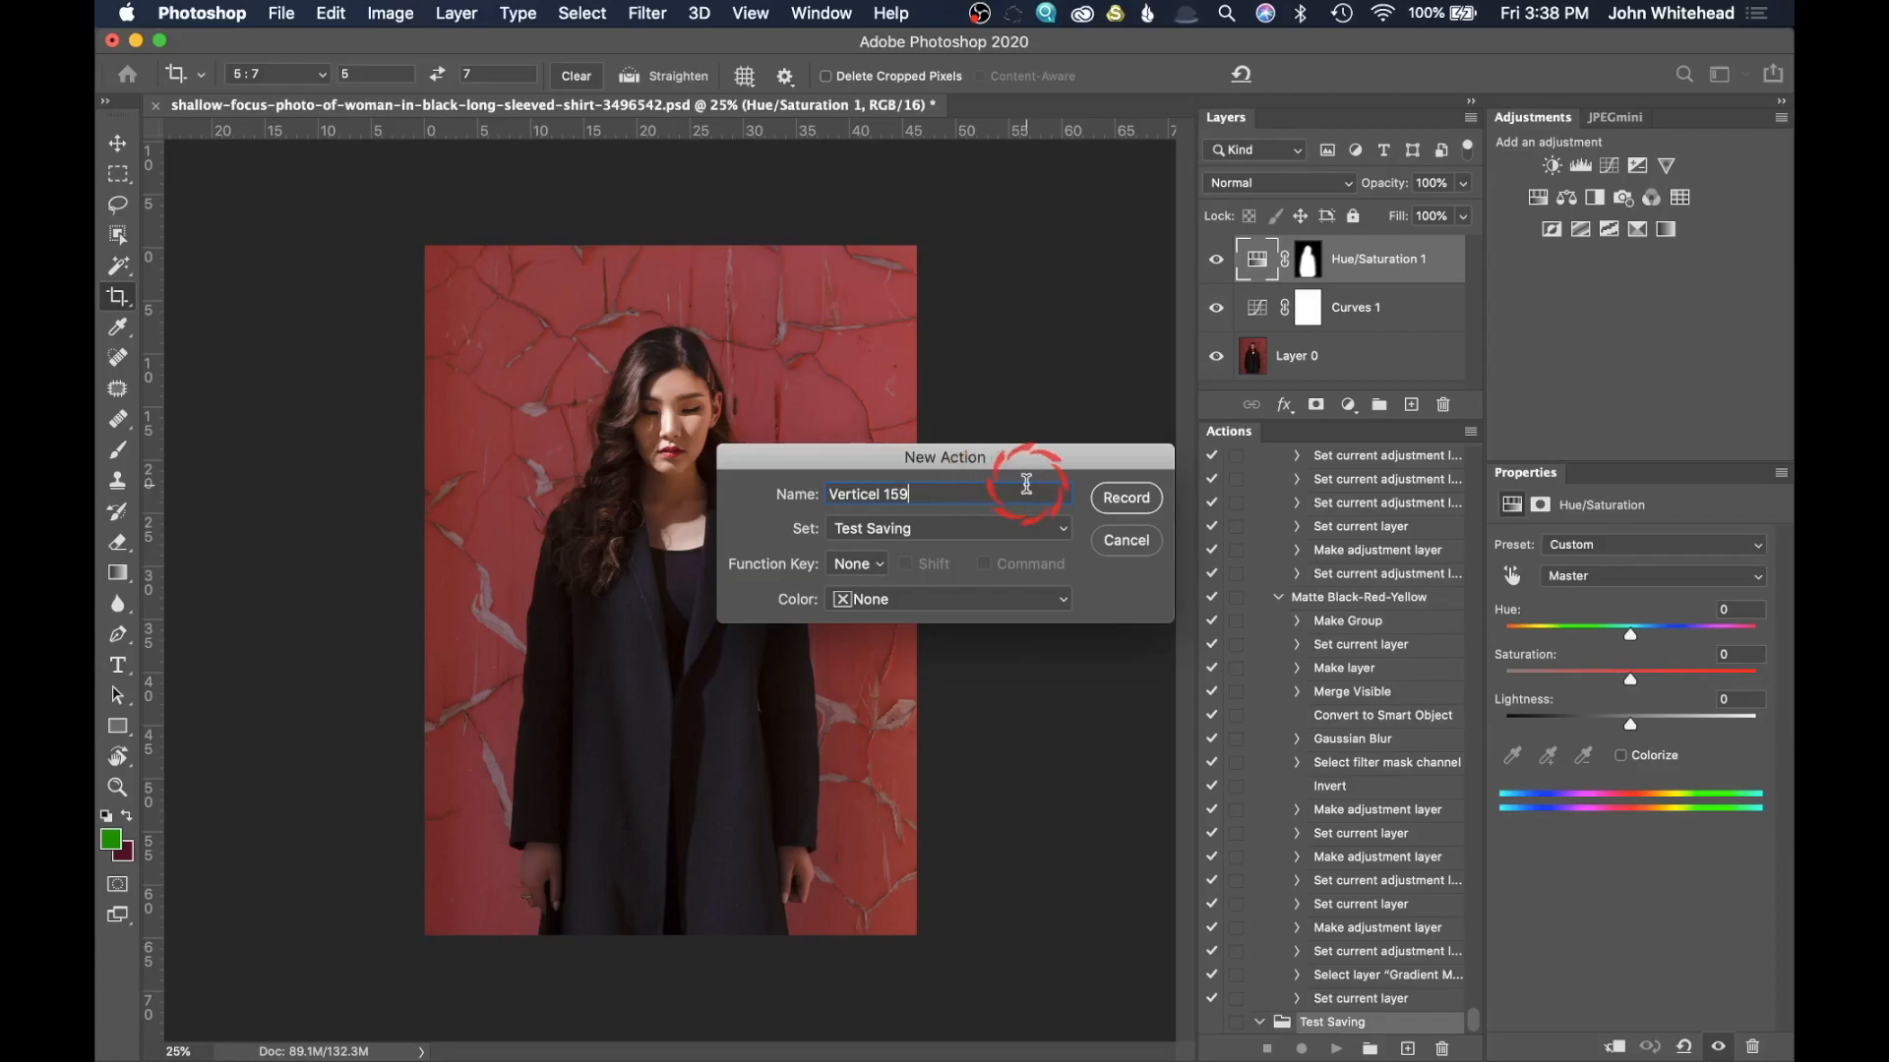
key("BackSpace")
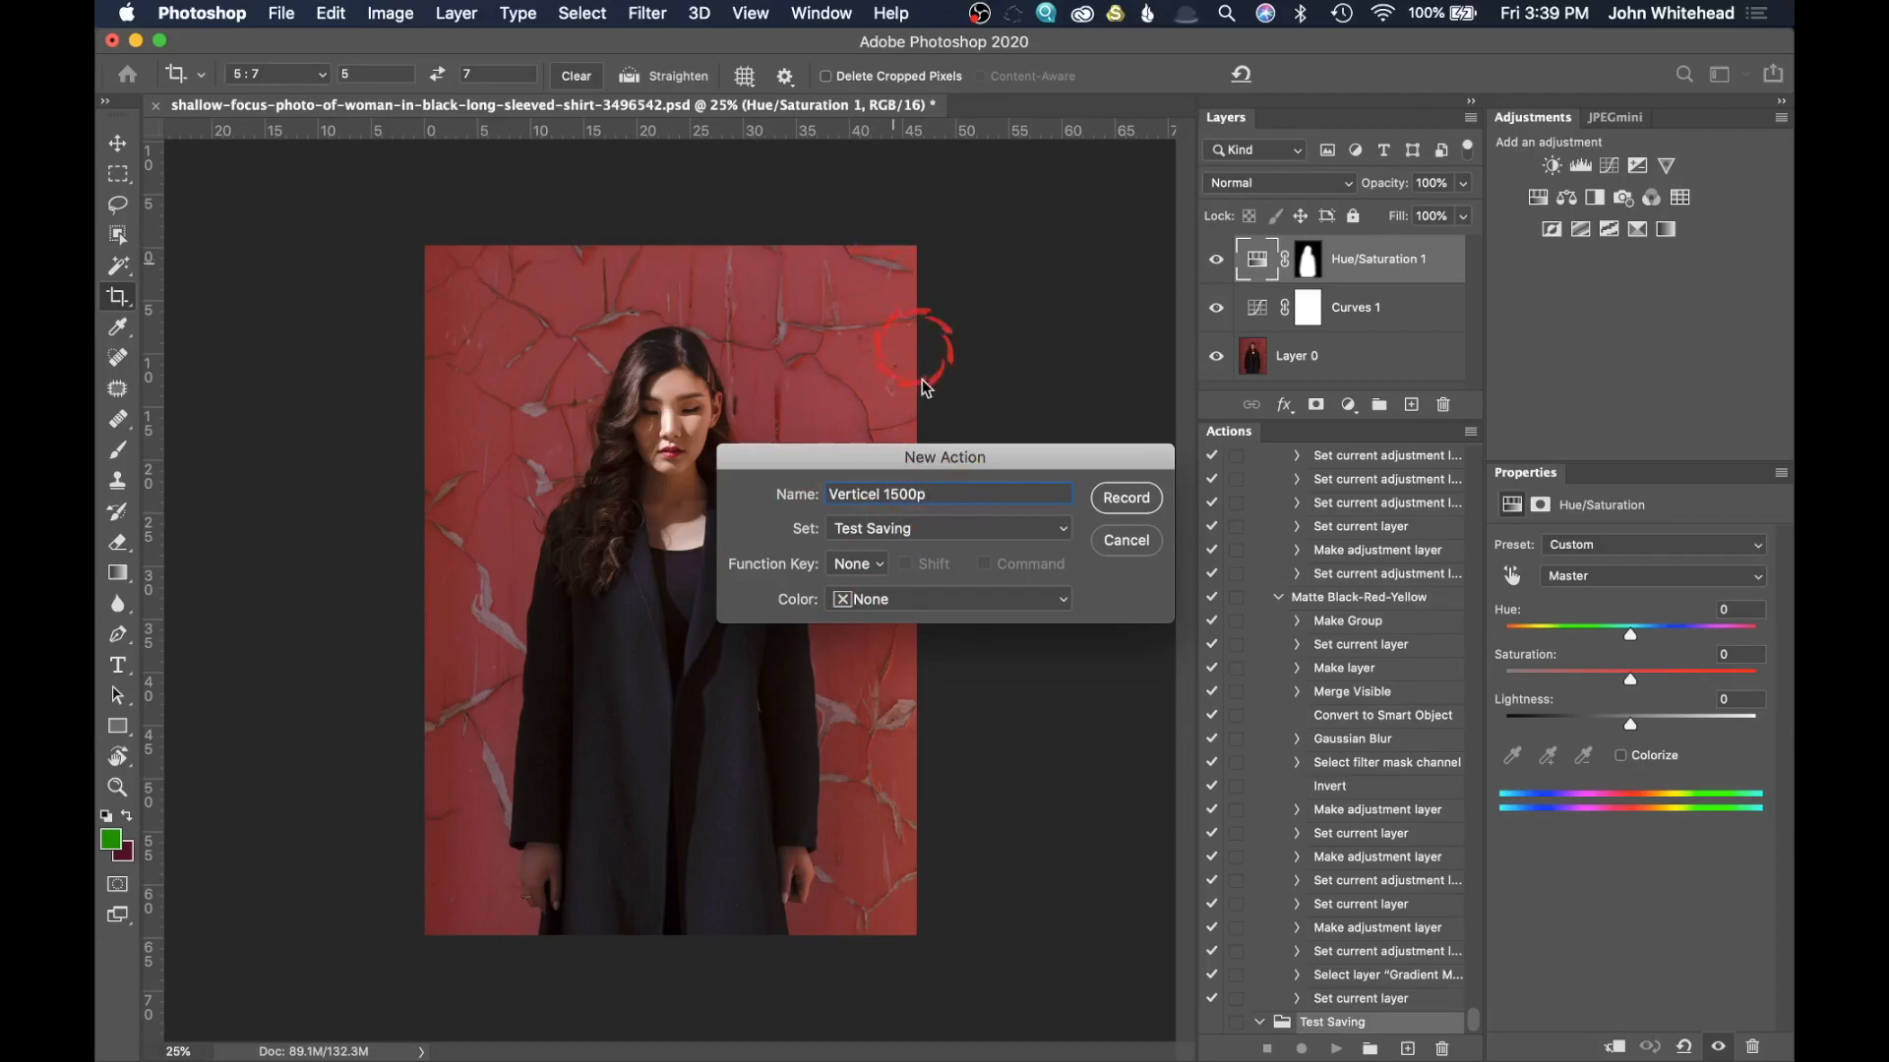
Step: Try F5 with Shift as the new action's function key, and reset the function key to None
left_click(876, 562)
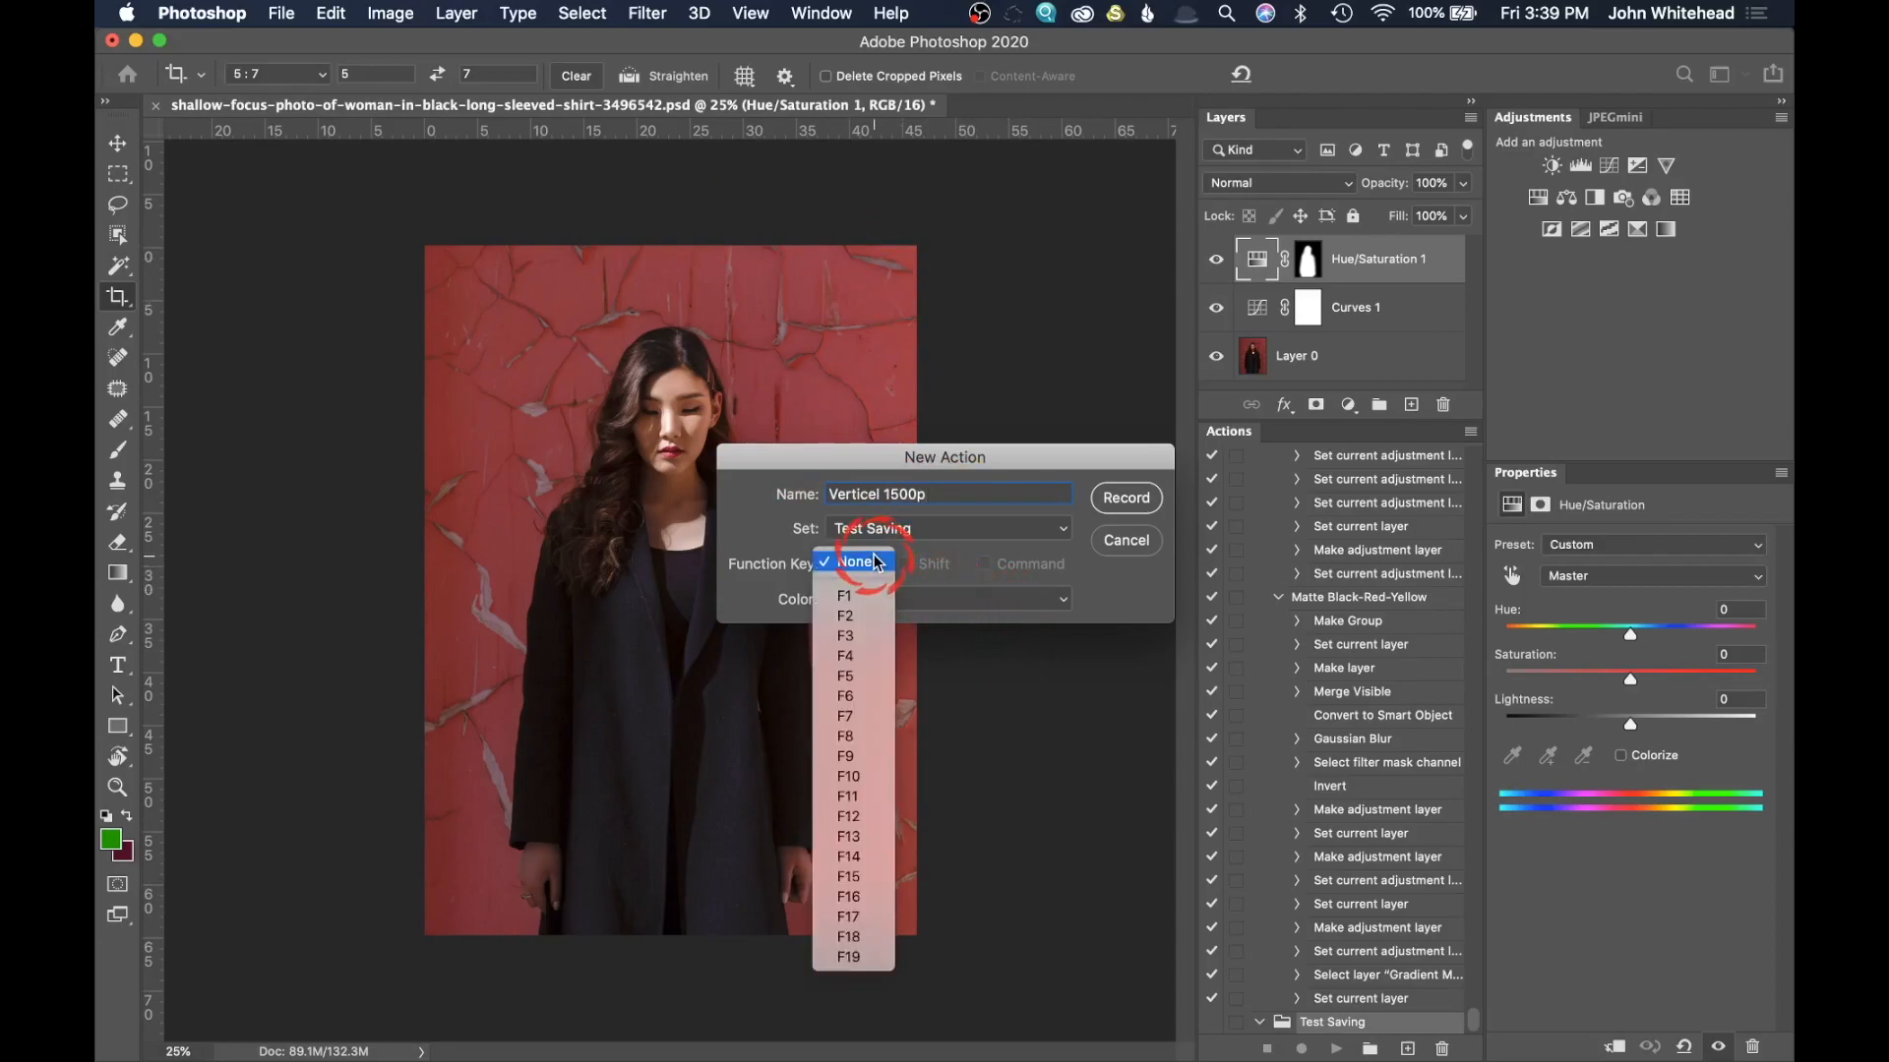
left_click(890, 651)
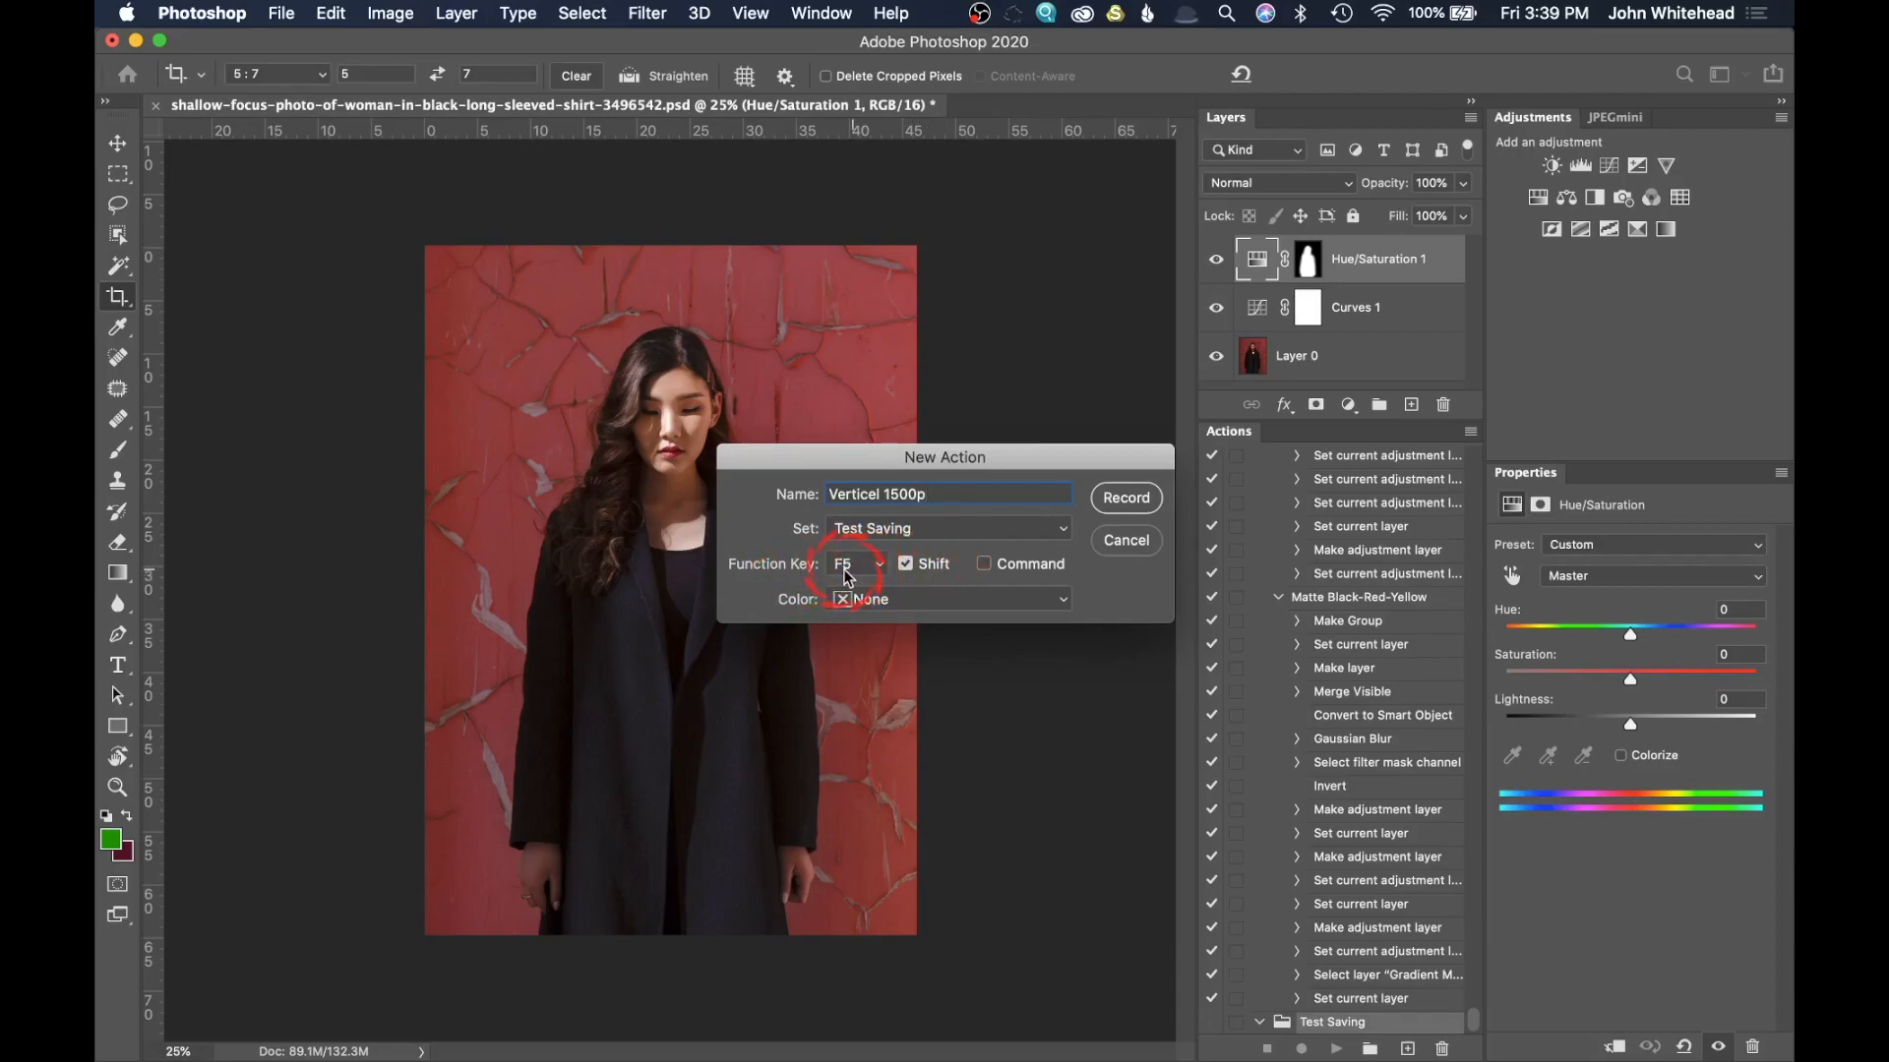
left_click(986, 566)
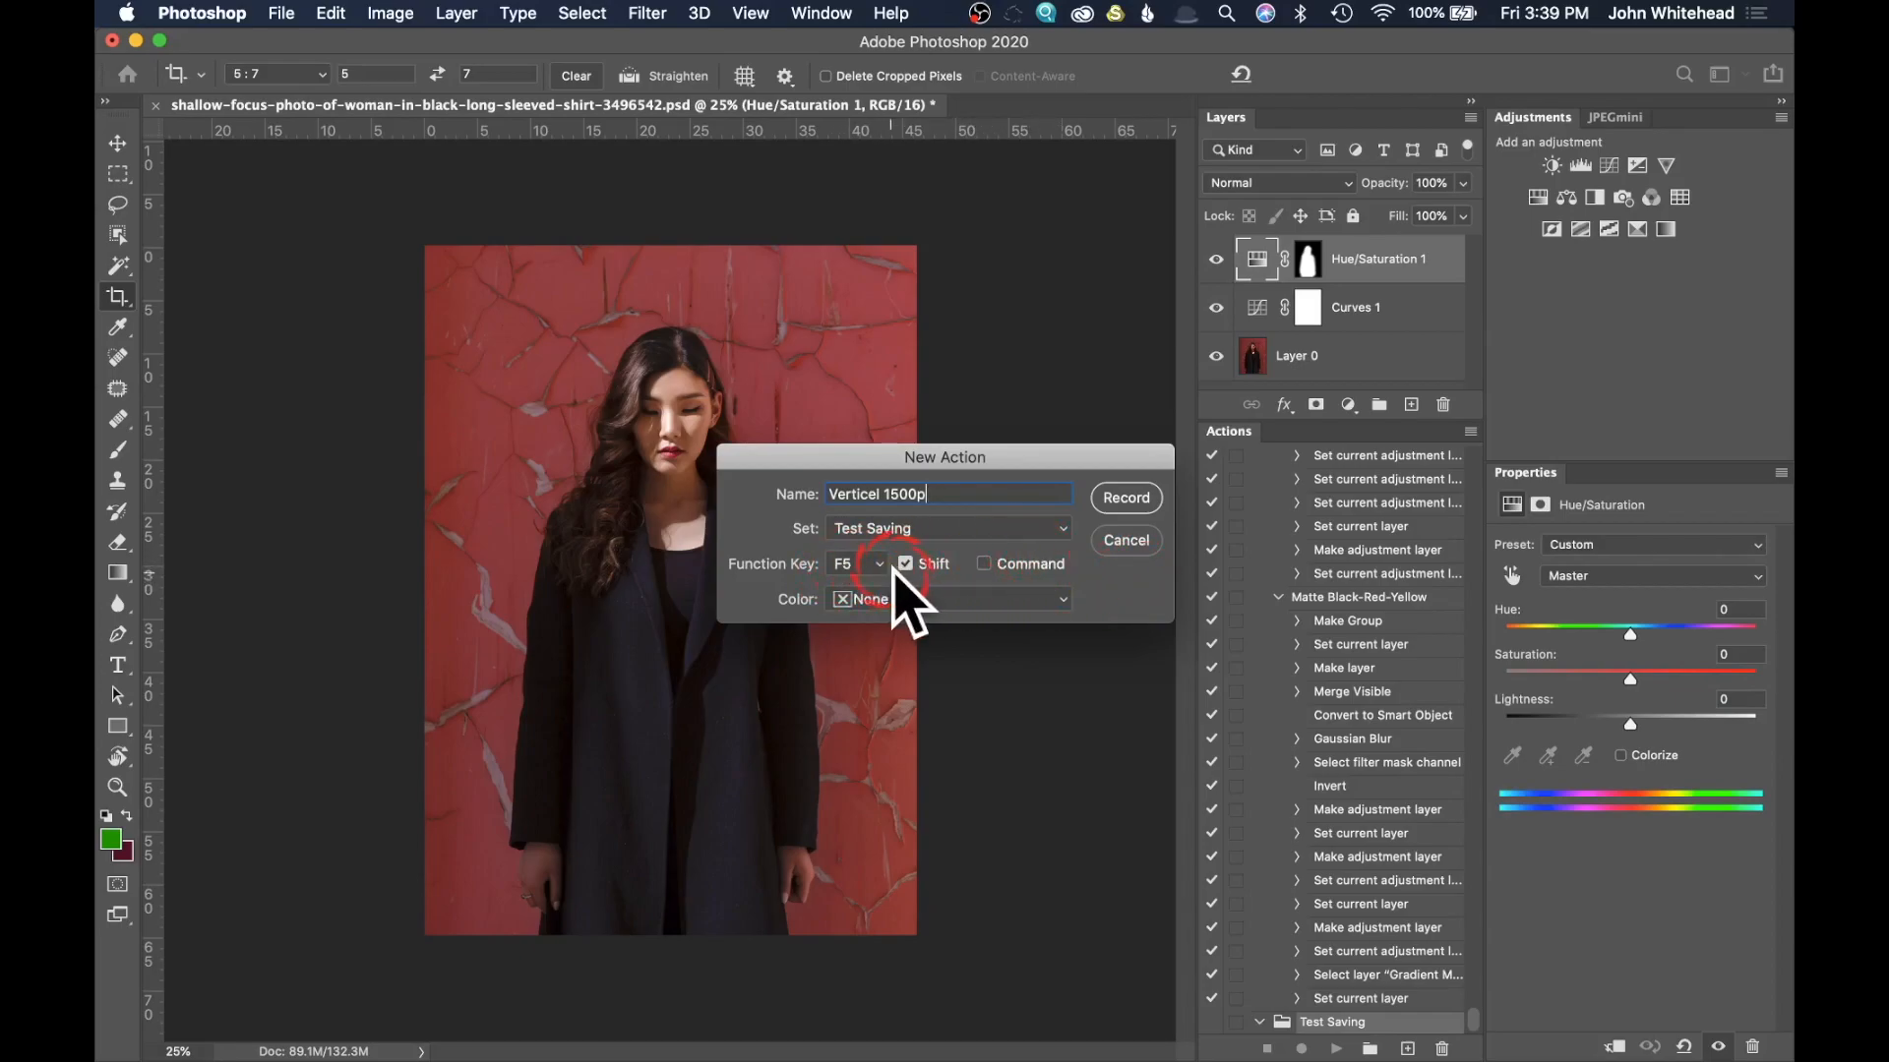
left_click(859, 571)
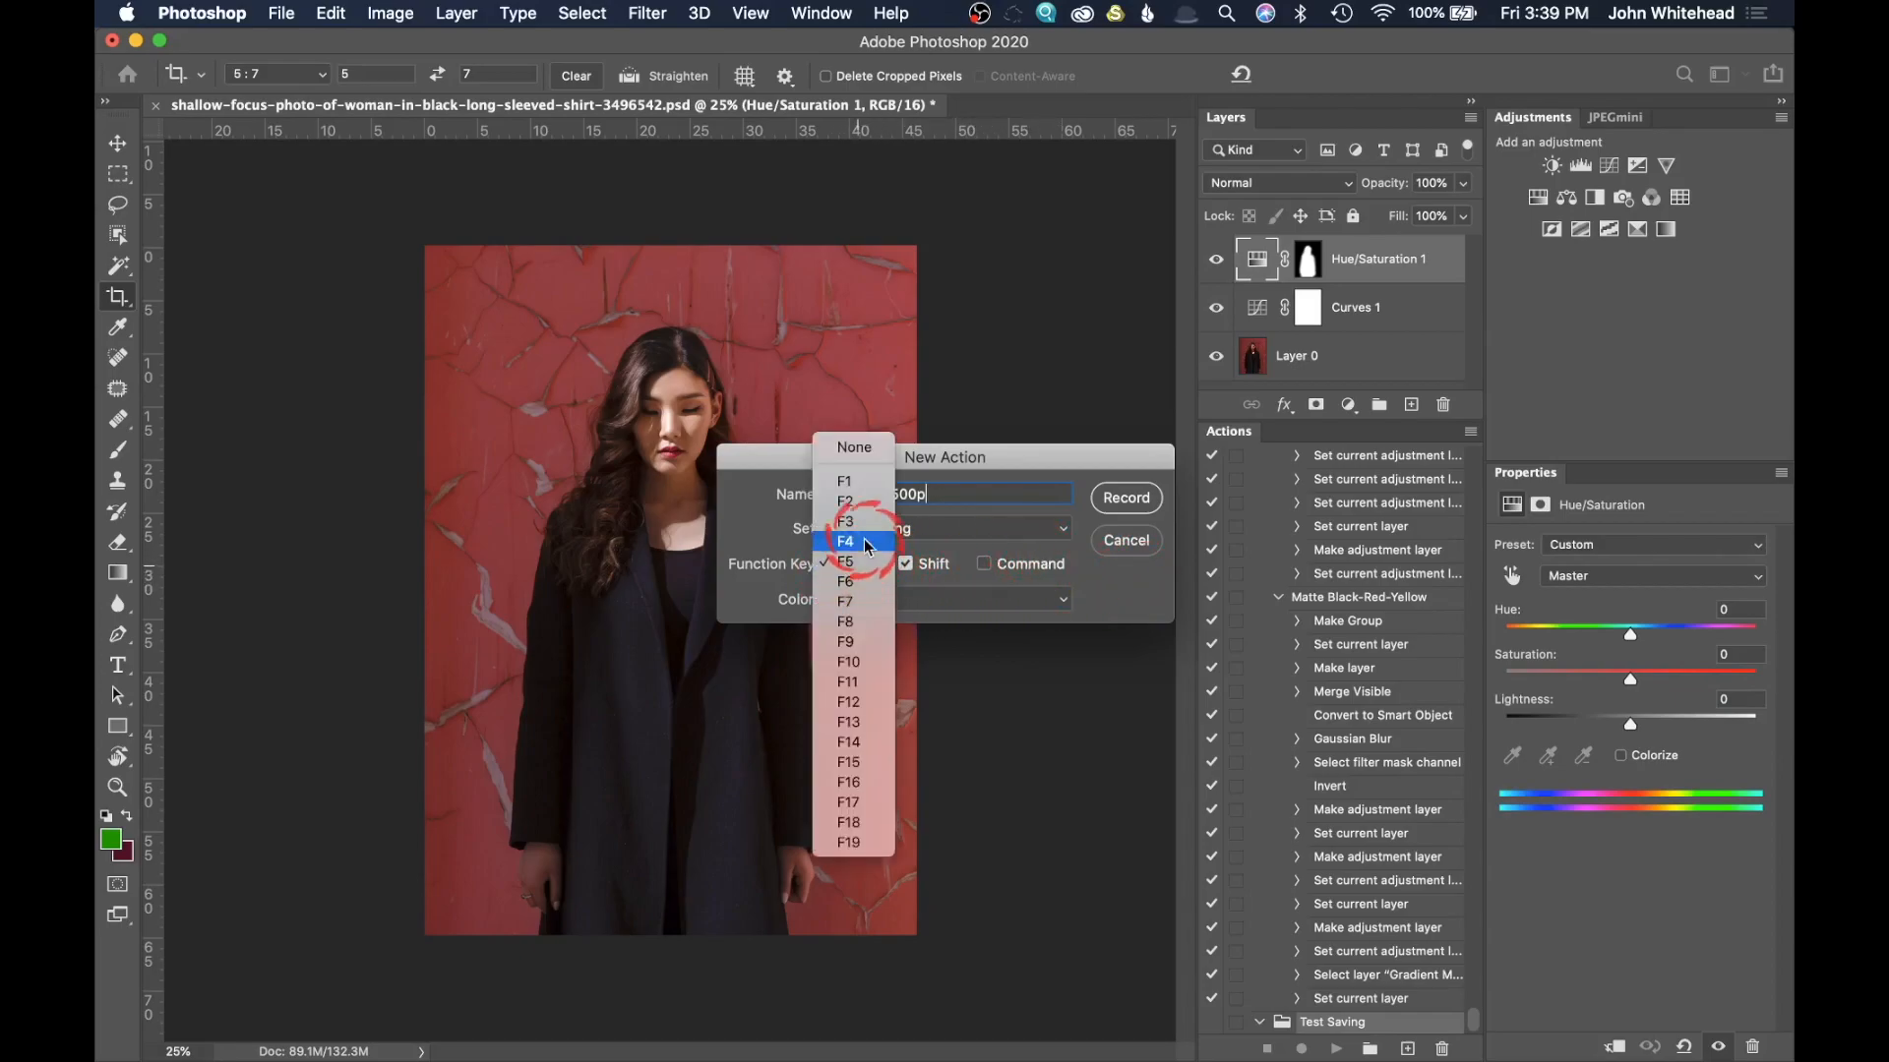
left_click(869, 451)
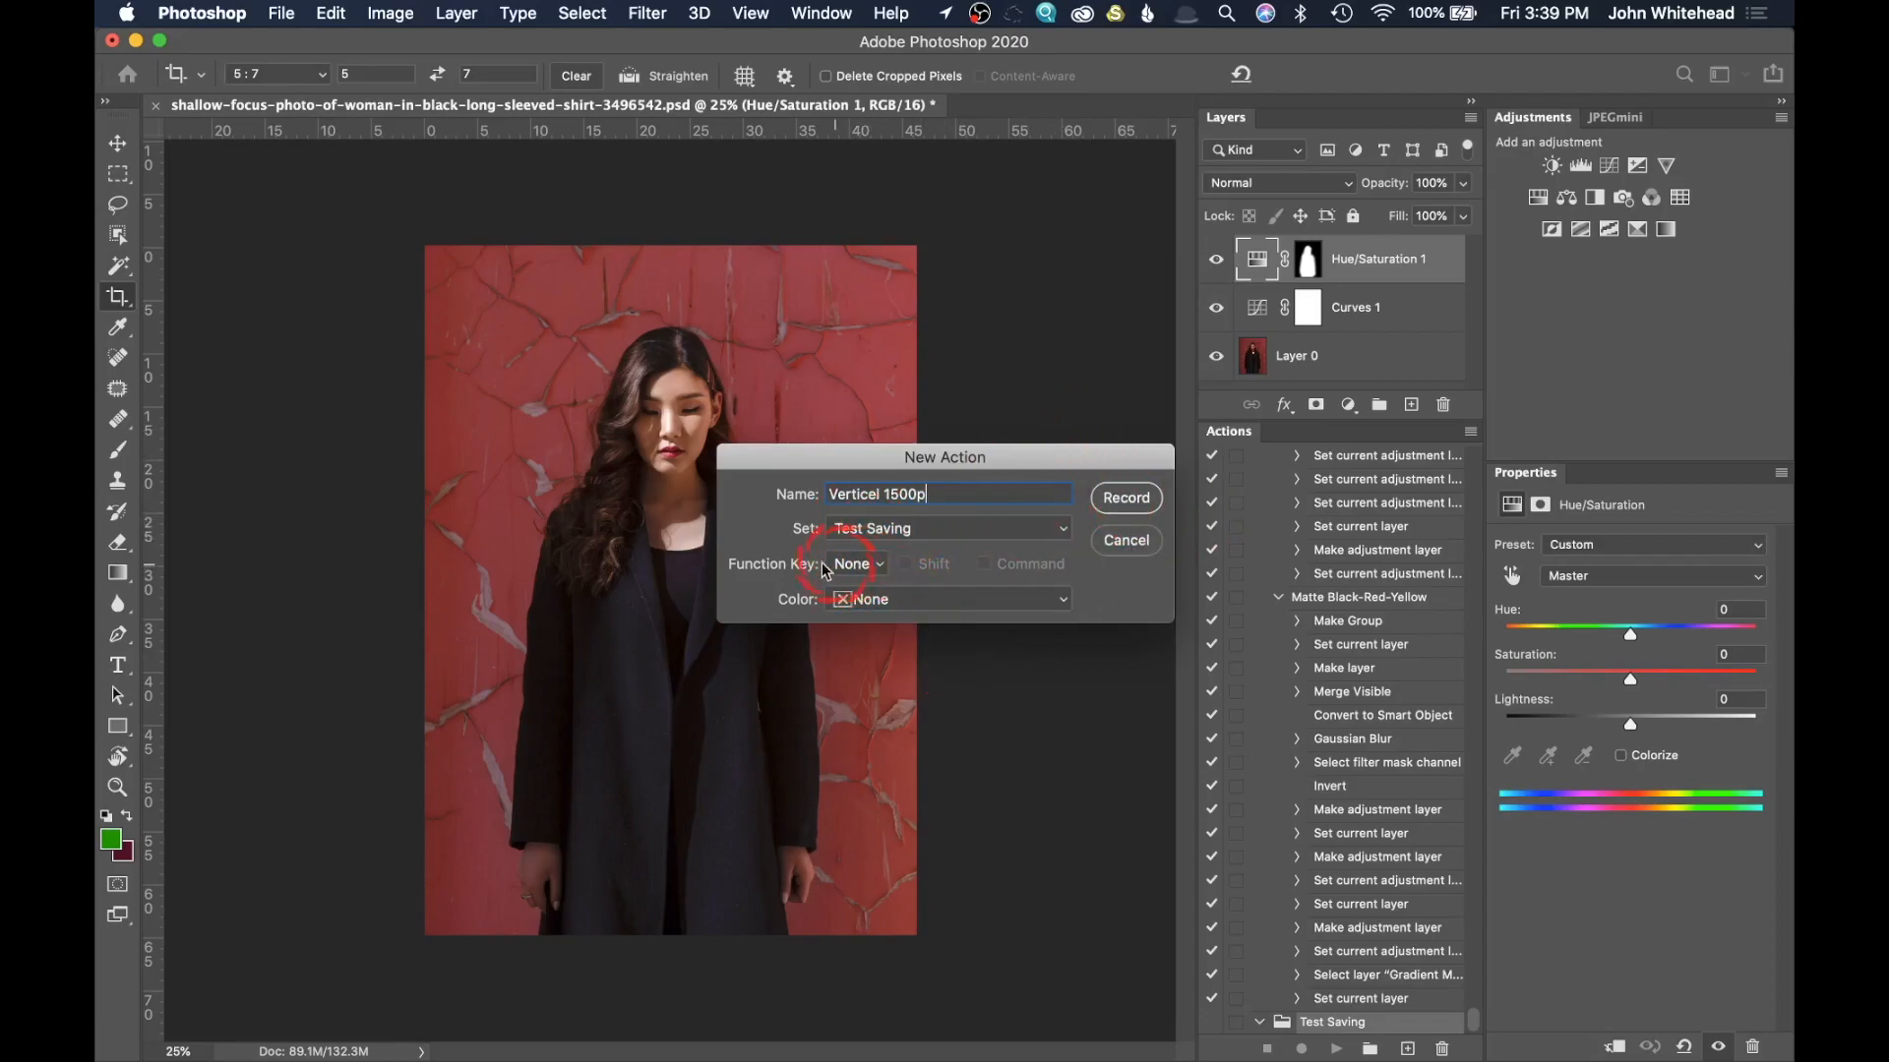
Step: Give the new action the color Violet and start recording it
left_click(880, 597)
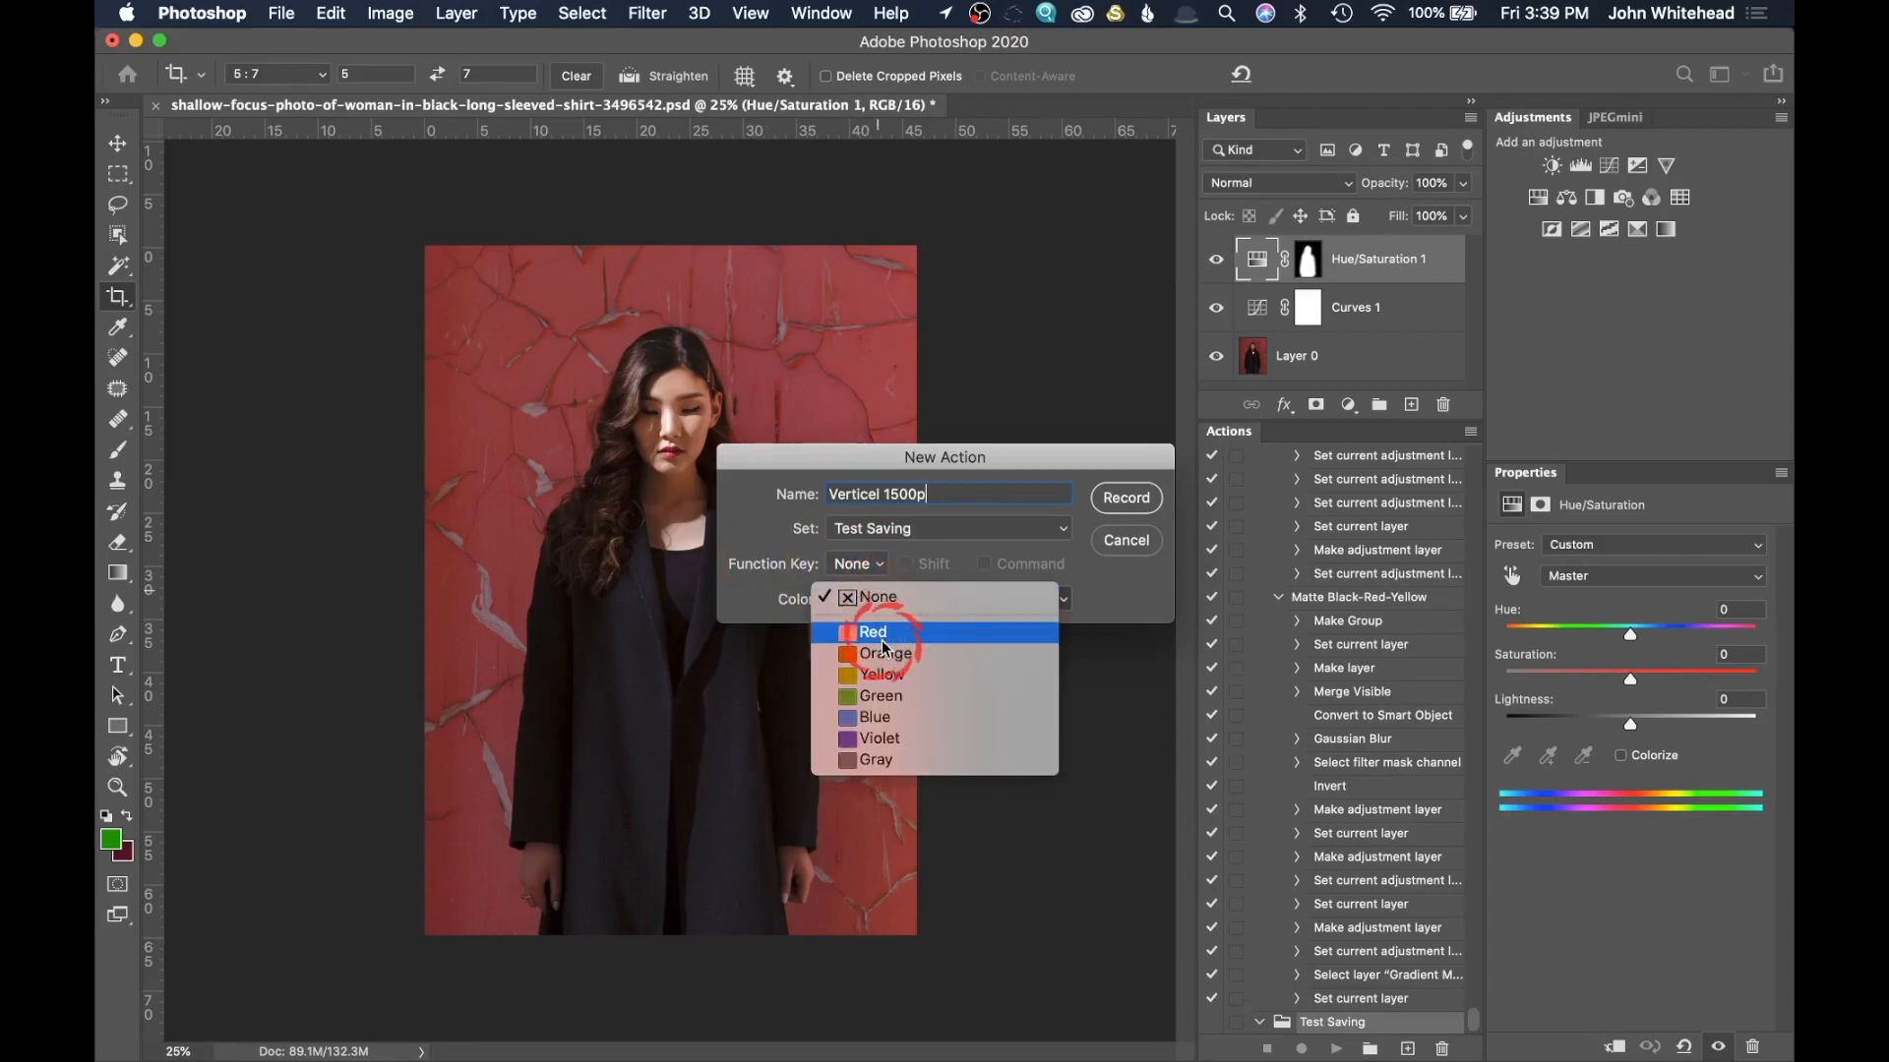
left_click(906, 738)
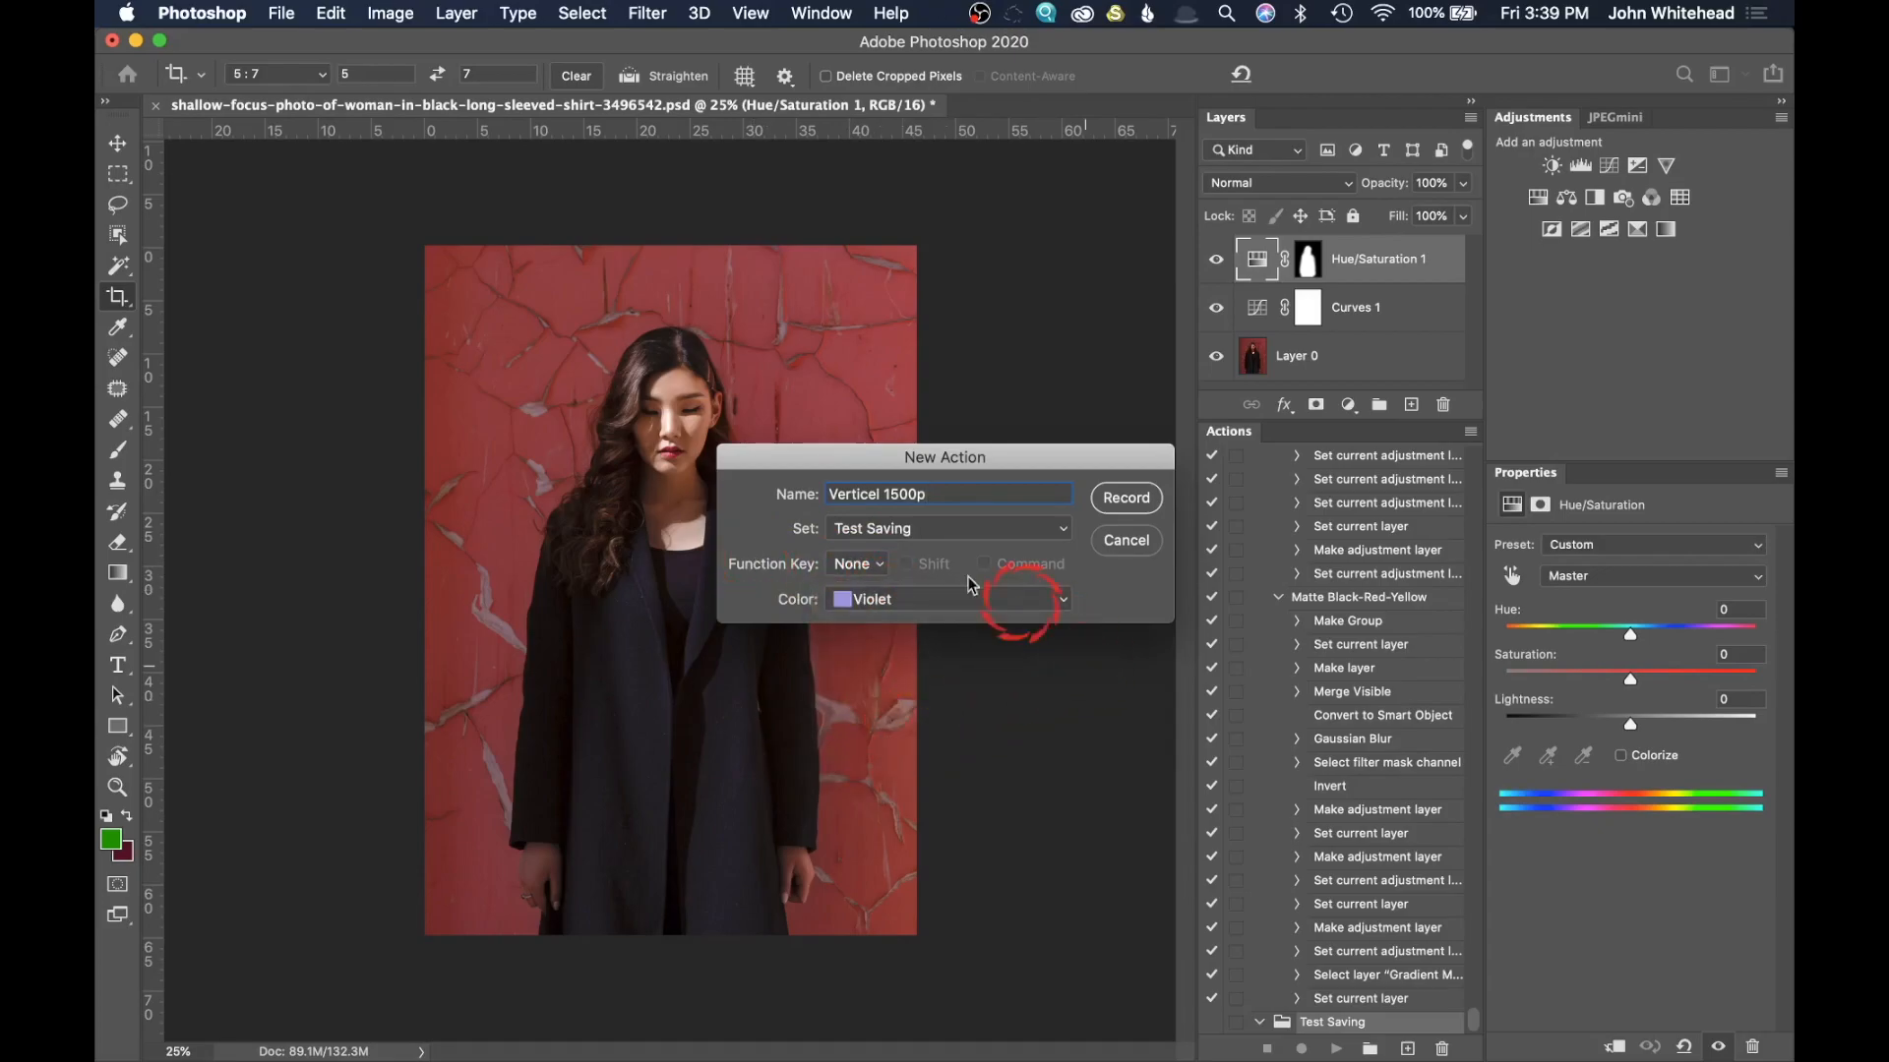
left_click(1126, 498)
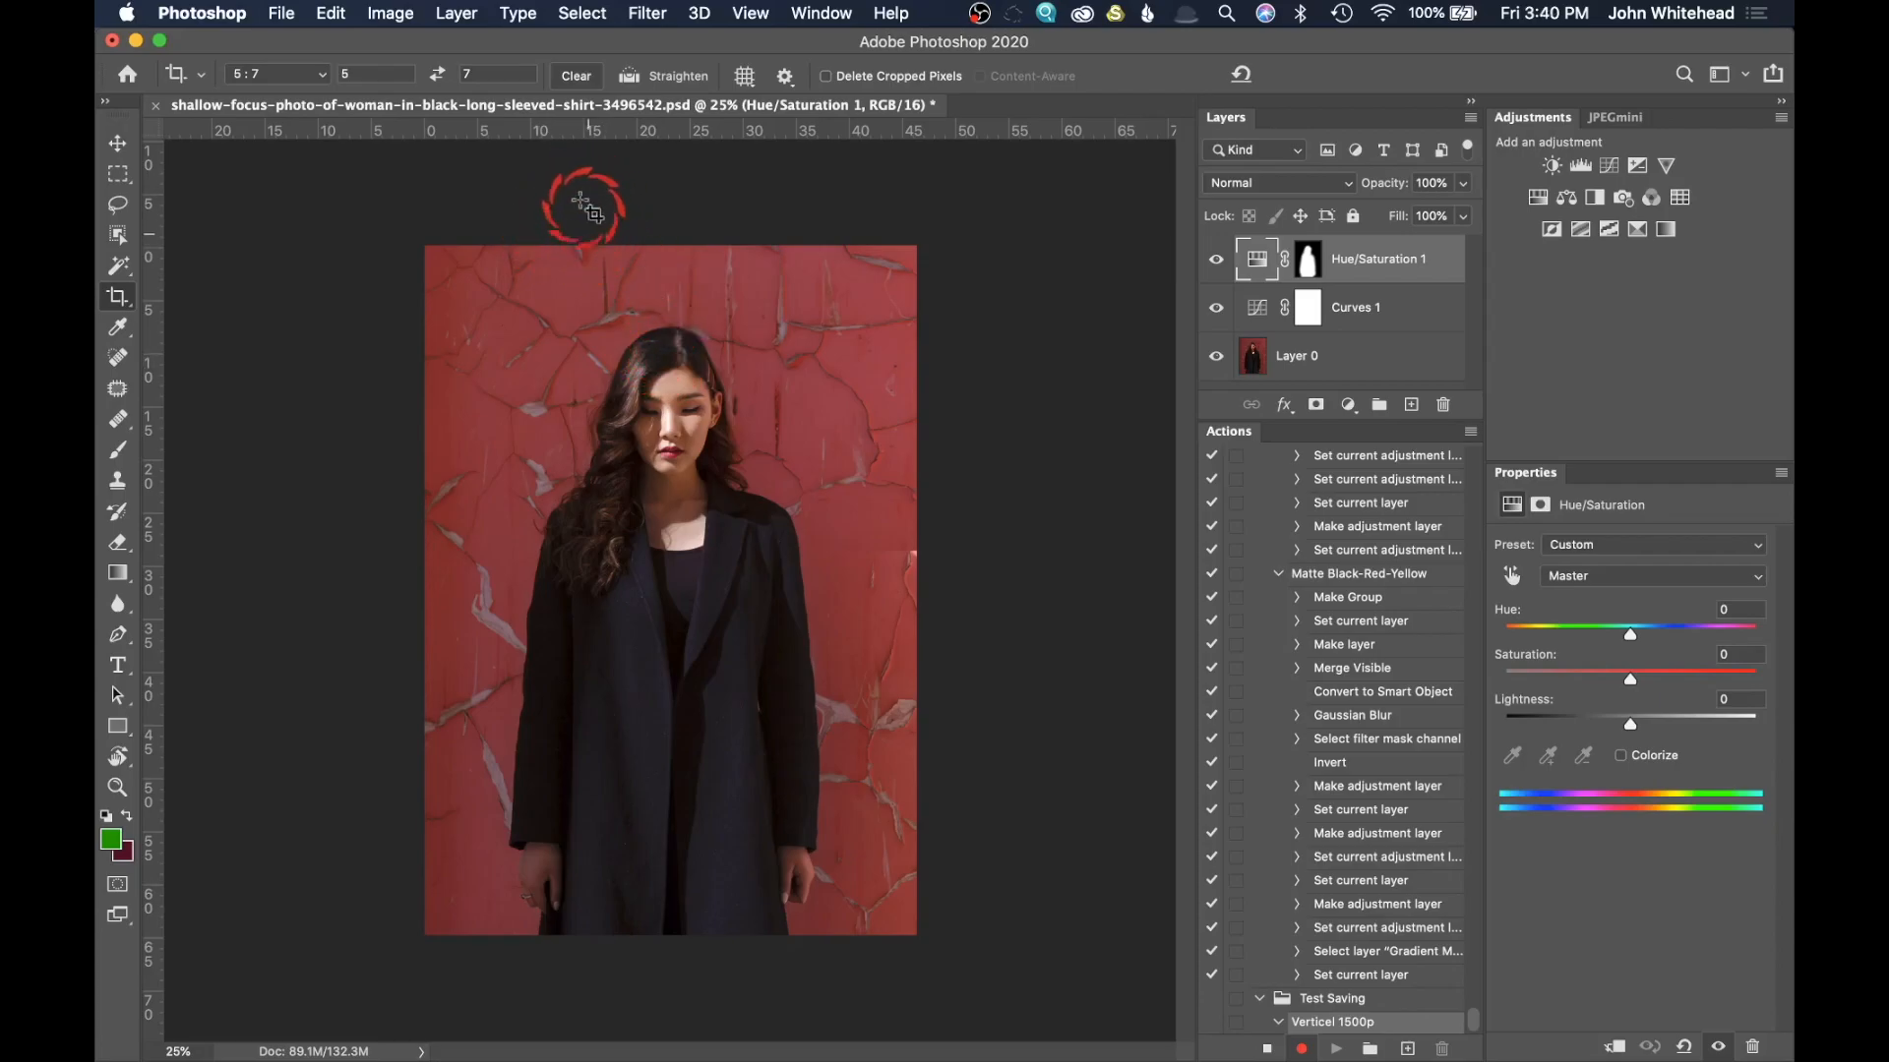
Step: Try flattening the layered image while the action records, and undo the flattening
left_click(457, 14)
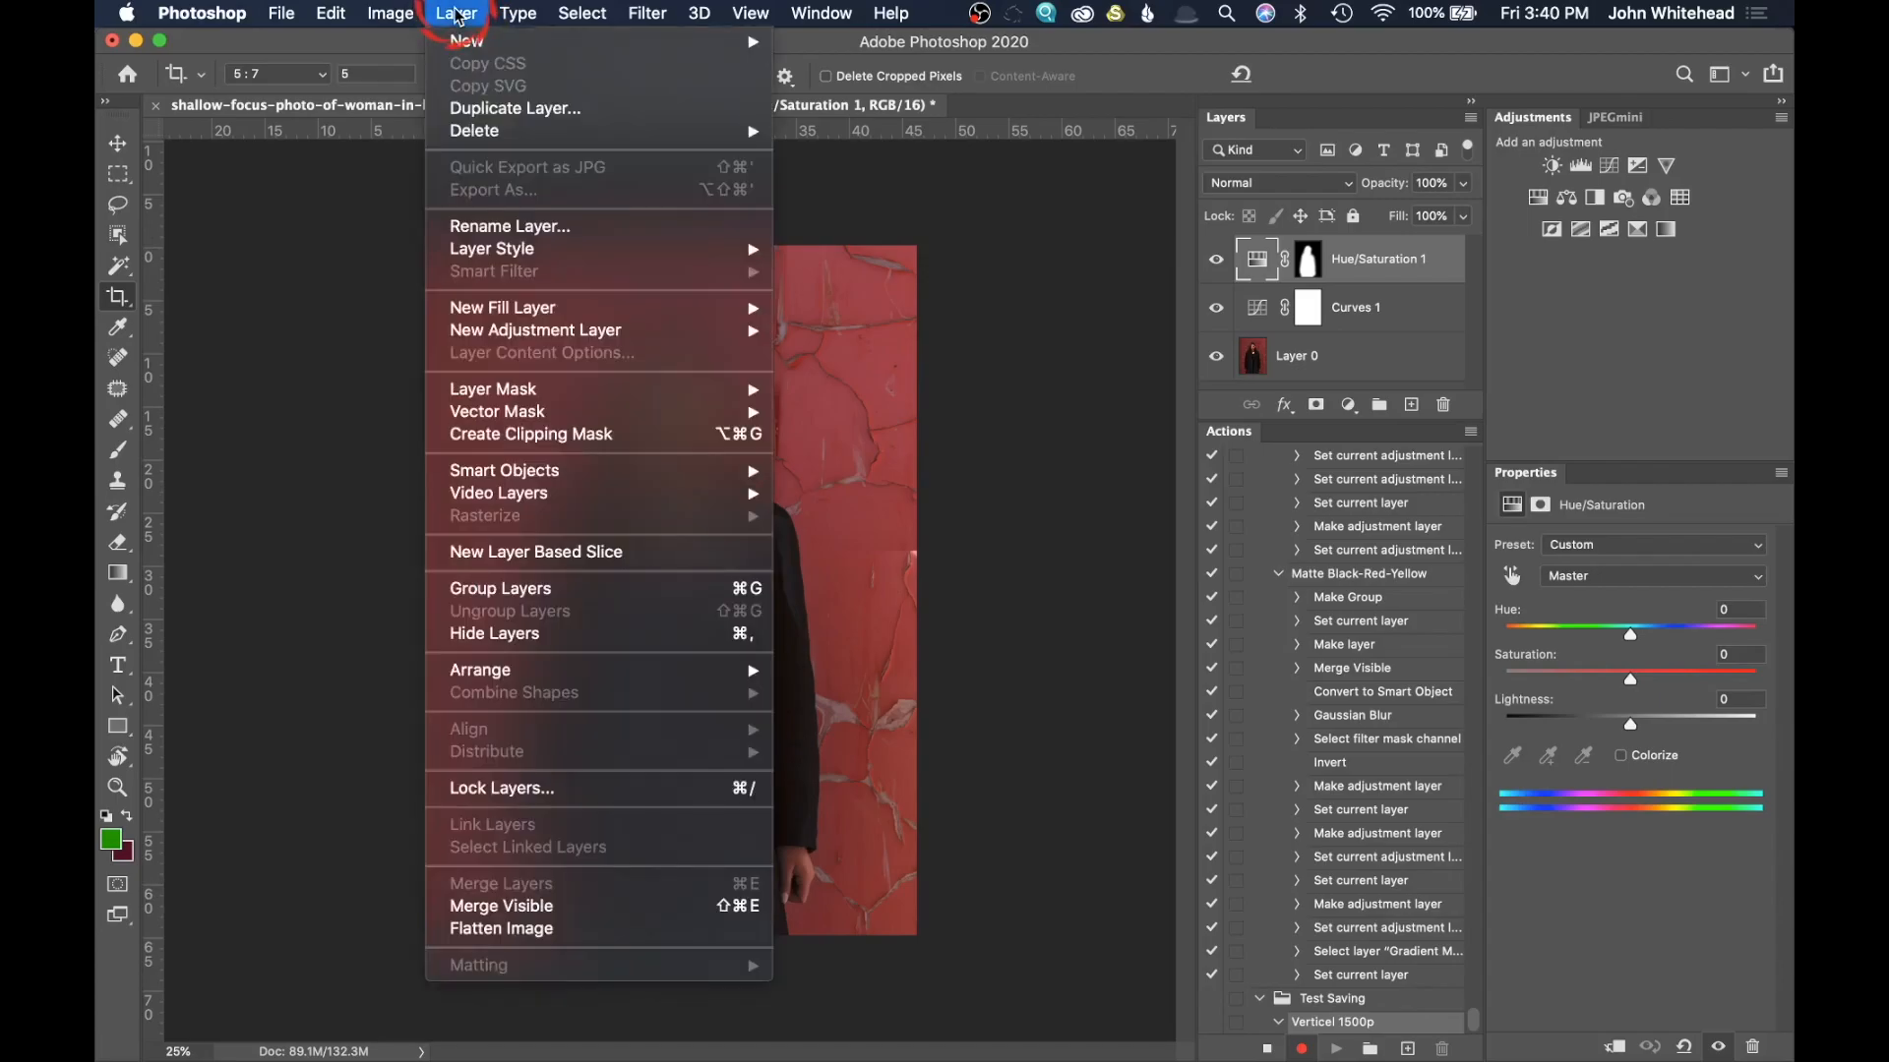
left_click(591, 929)
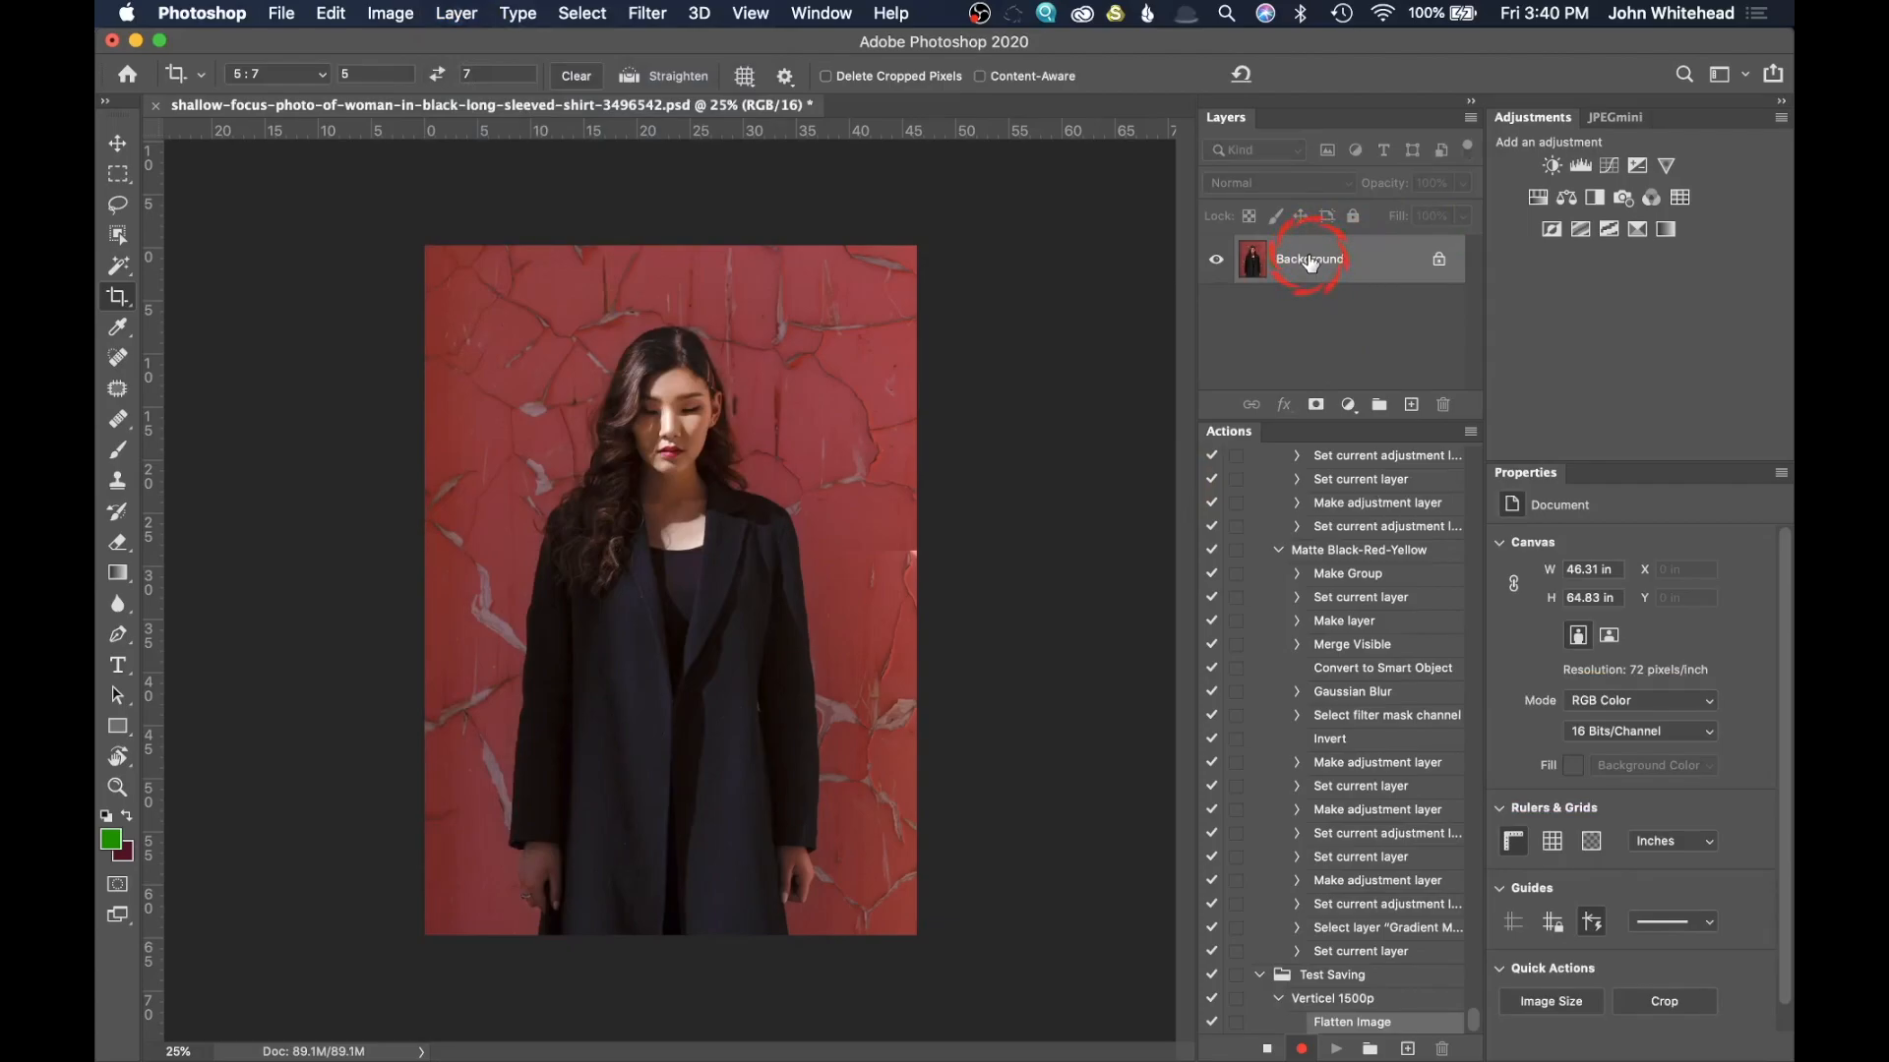
key("super+z")
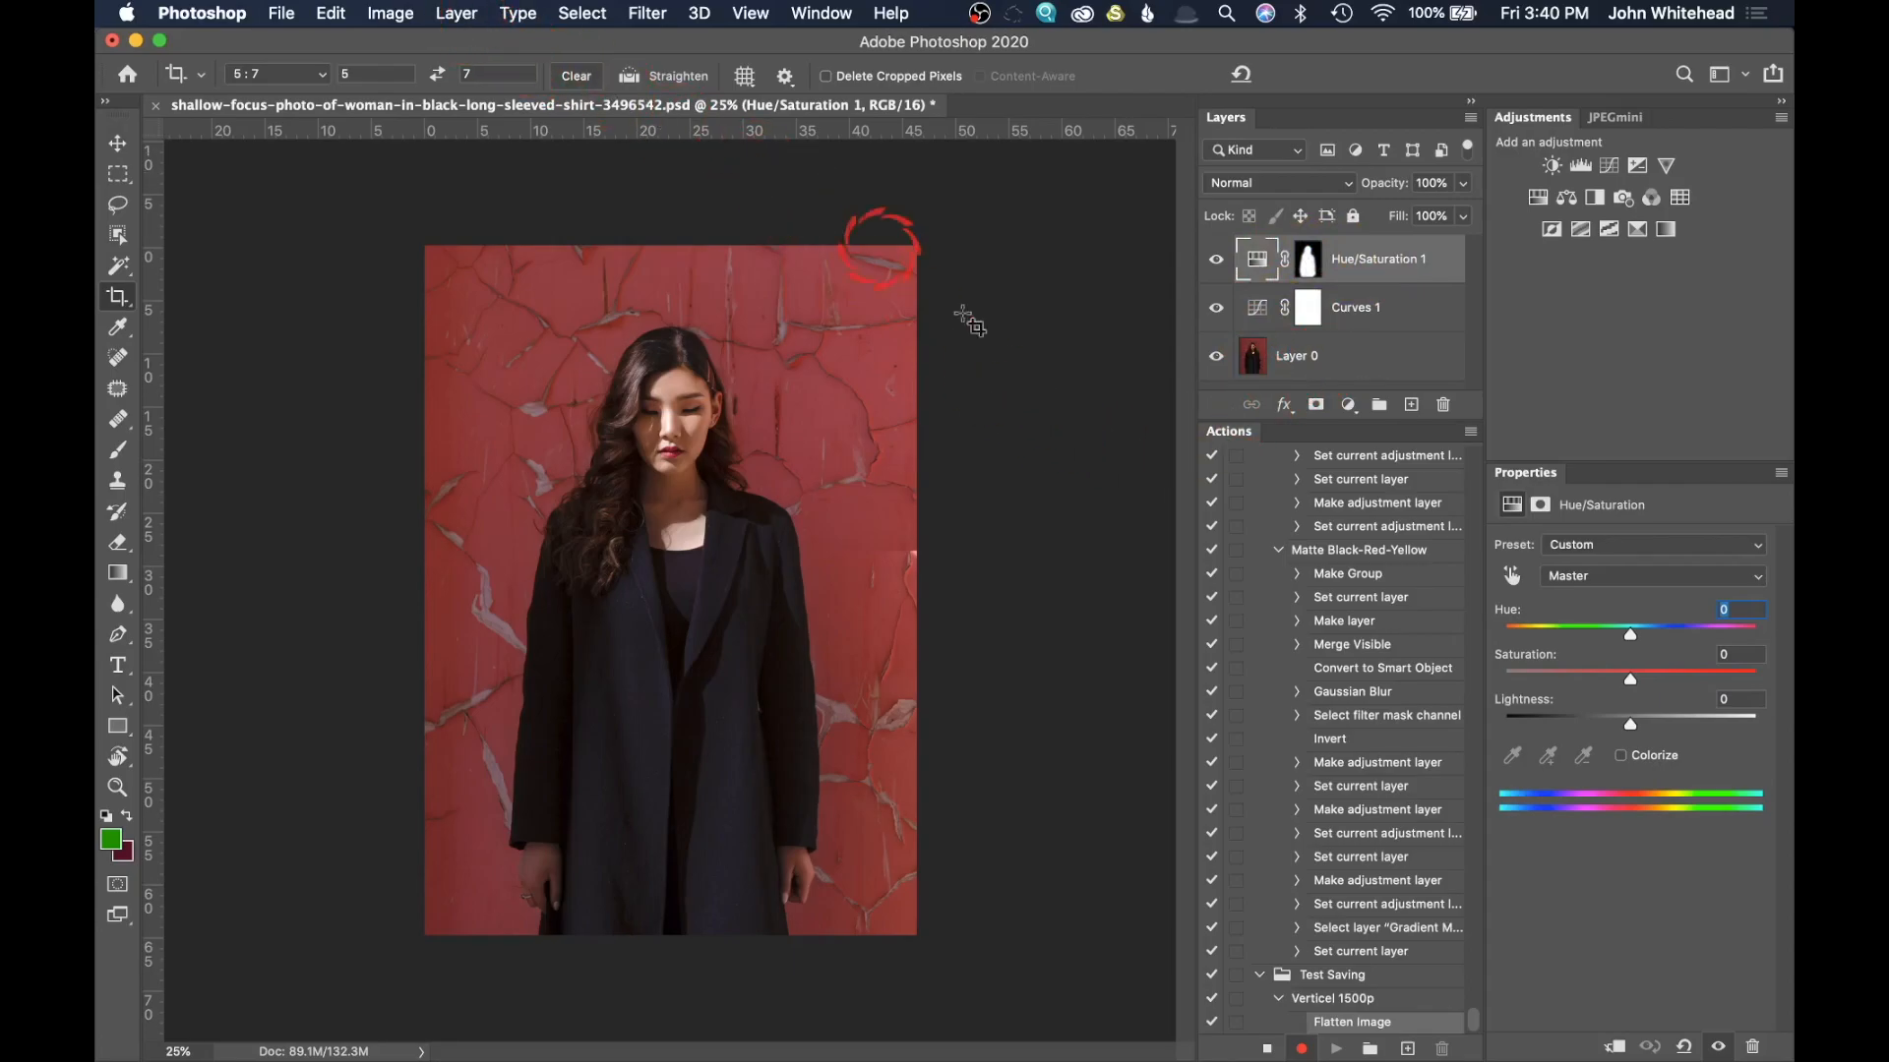
Step: Flatten all layers of the photo into a single background as part of the recorded action
left_click(390, 12)
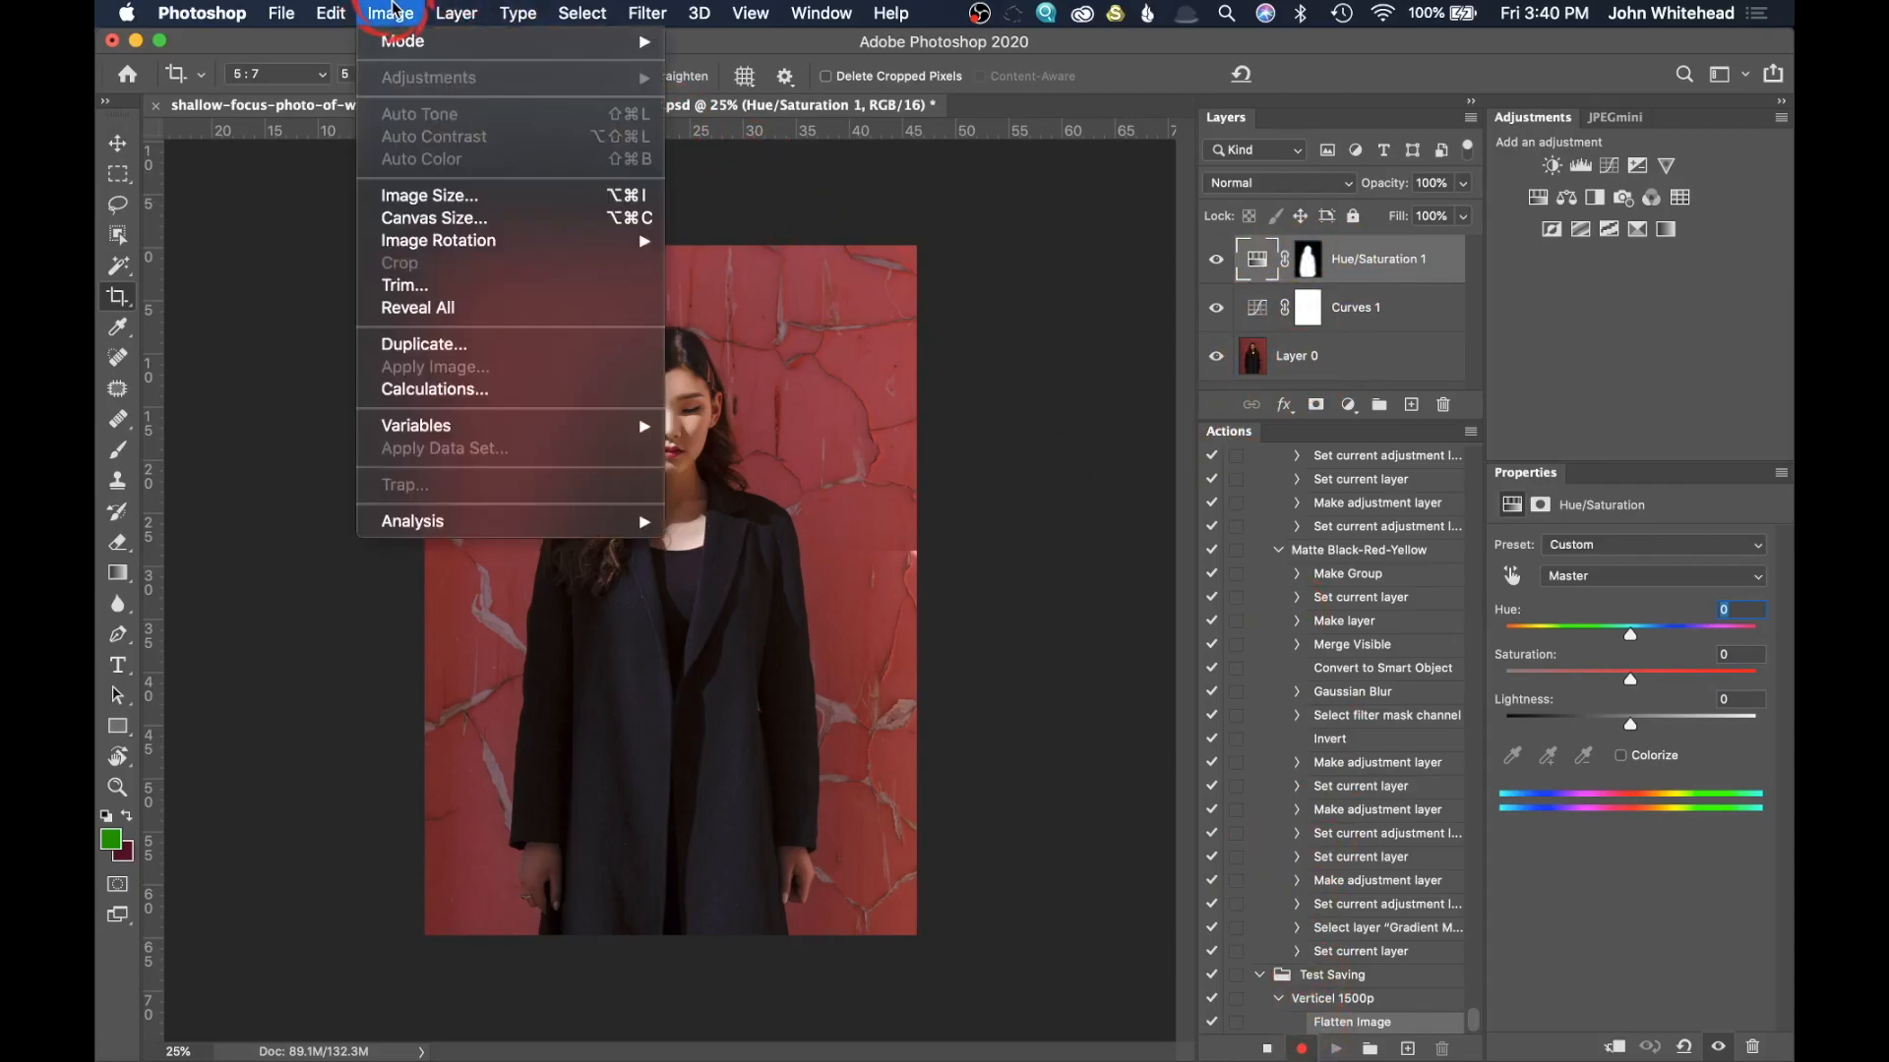
mouse_move(459, 13)
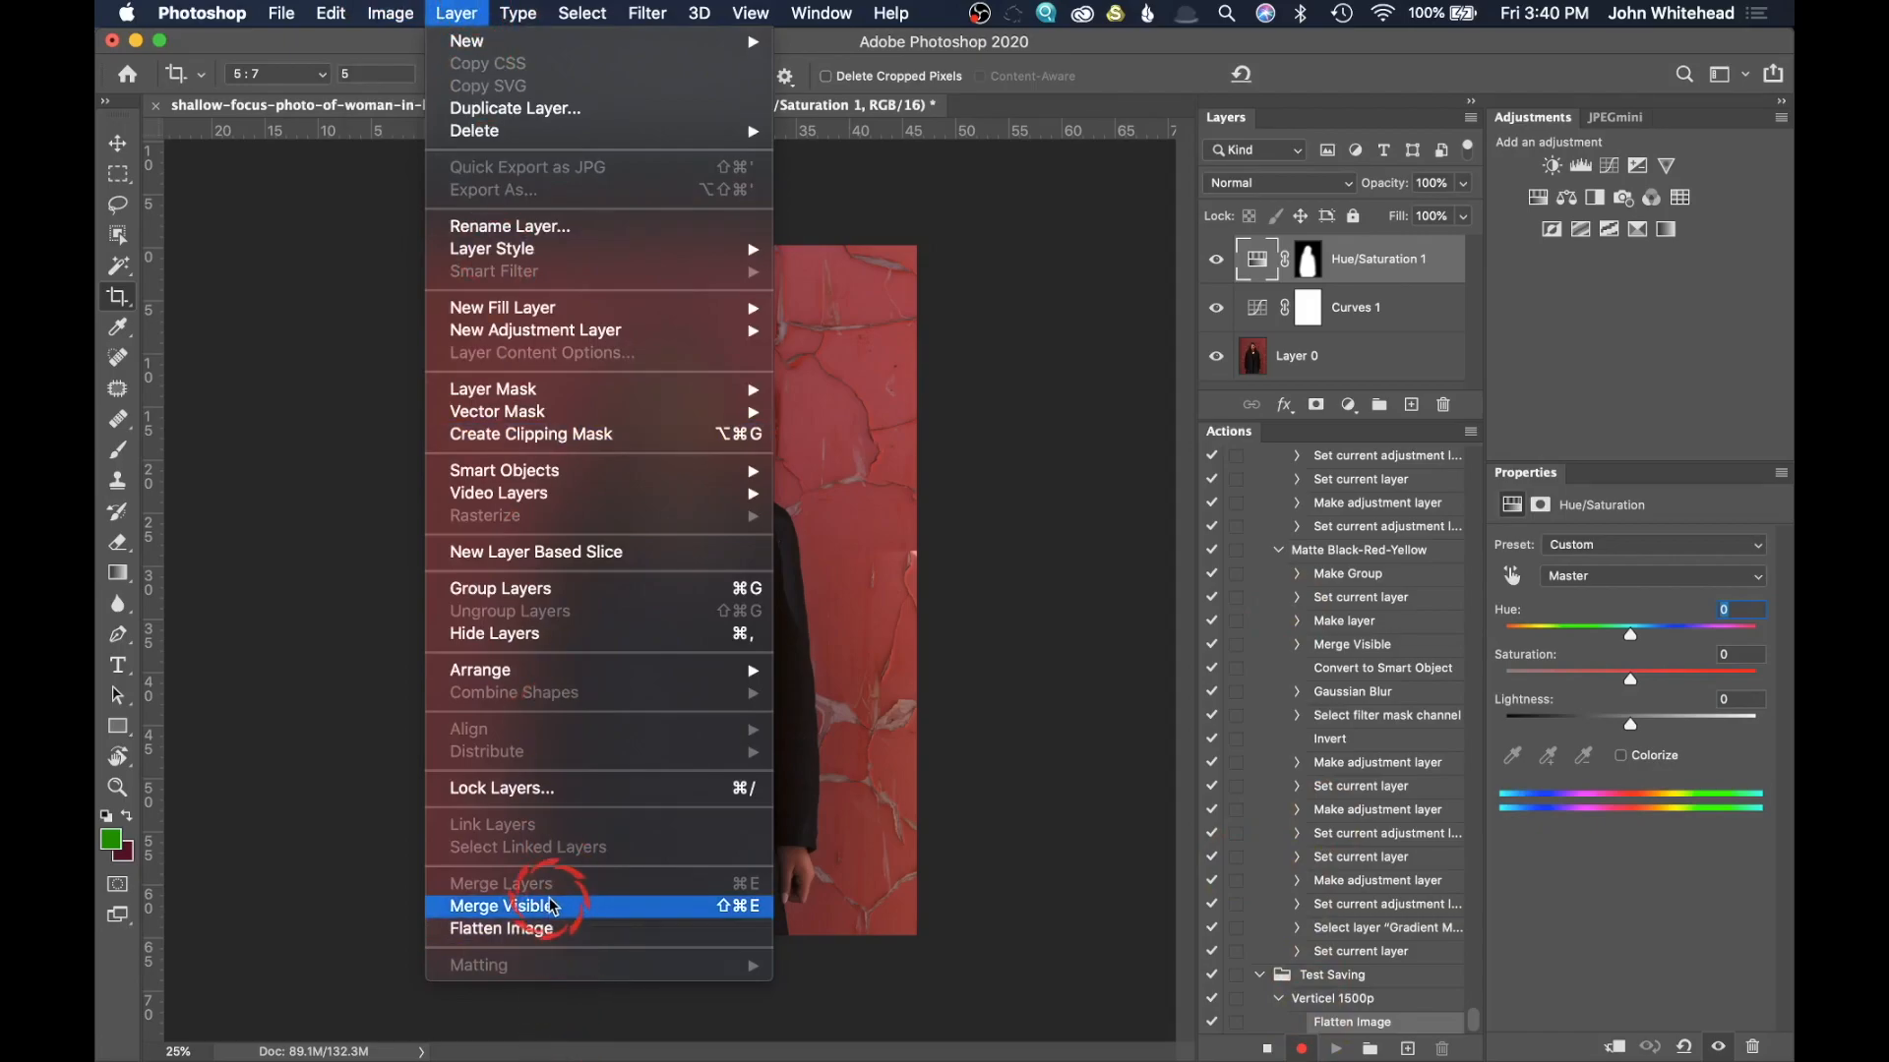
left_click(554, 930)
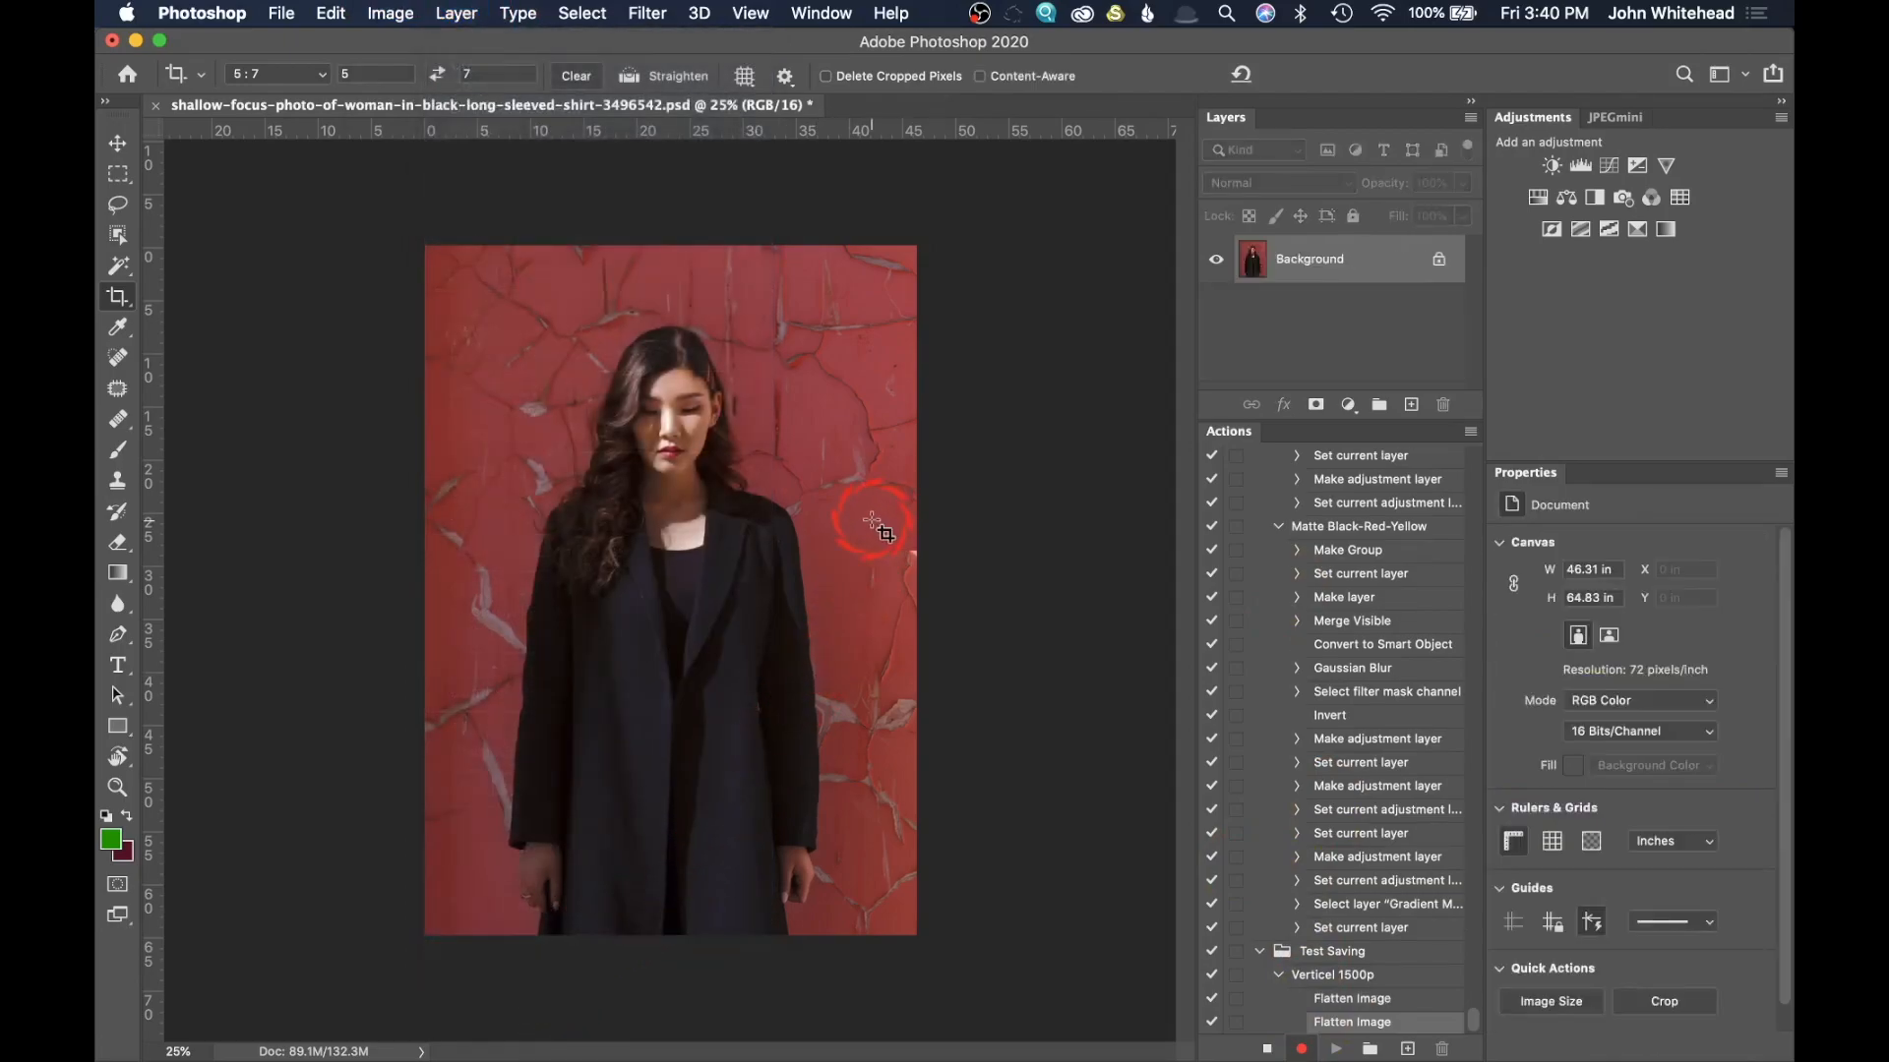
left_click(1349, 1007)
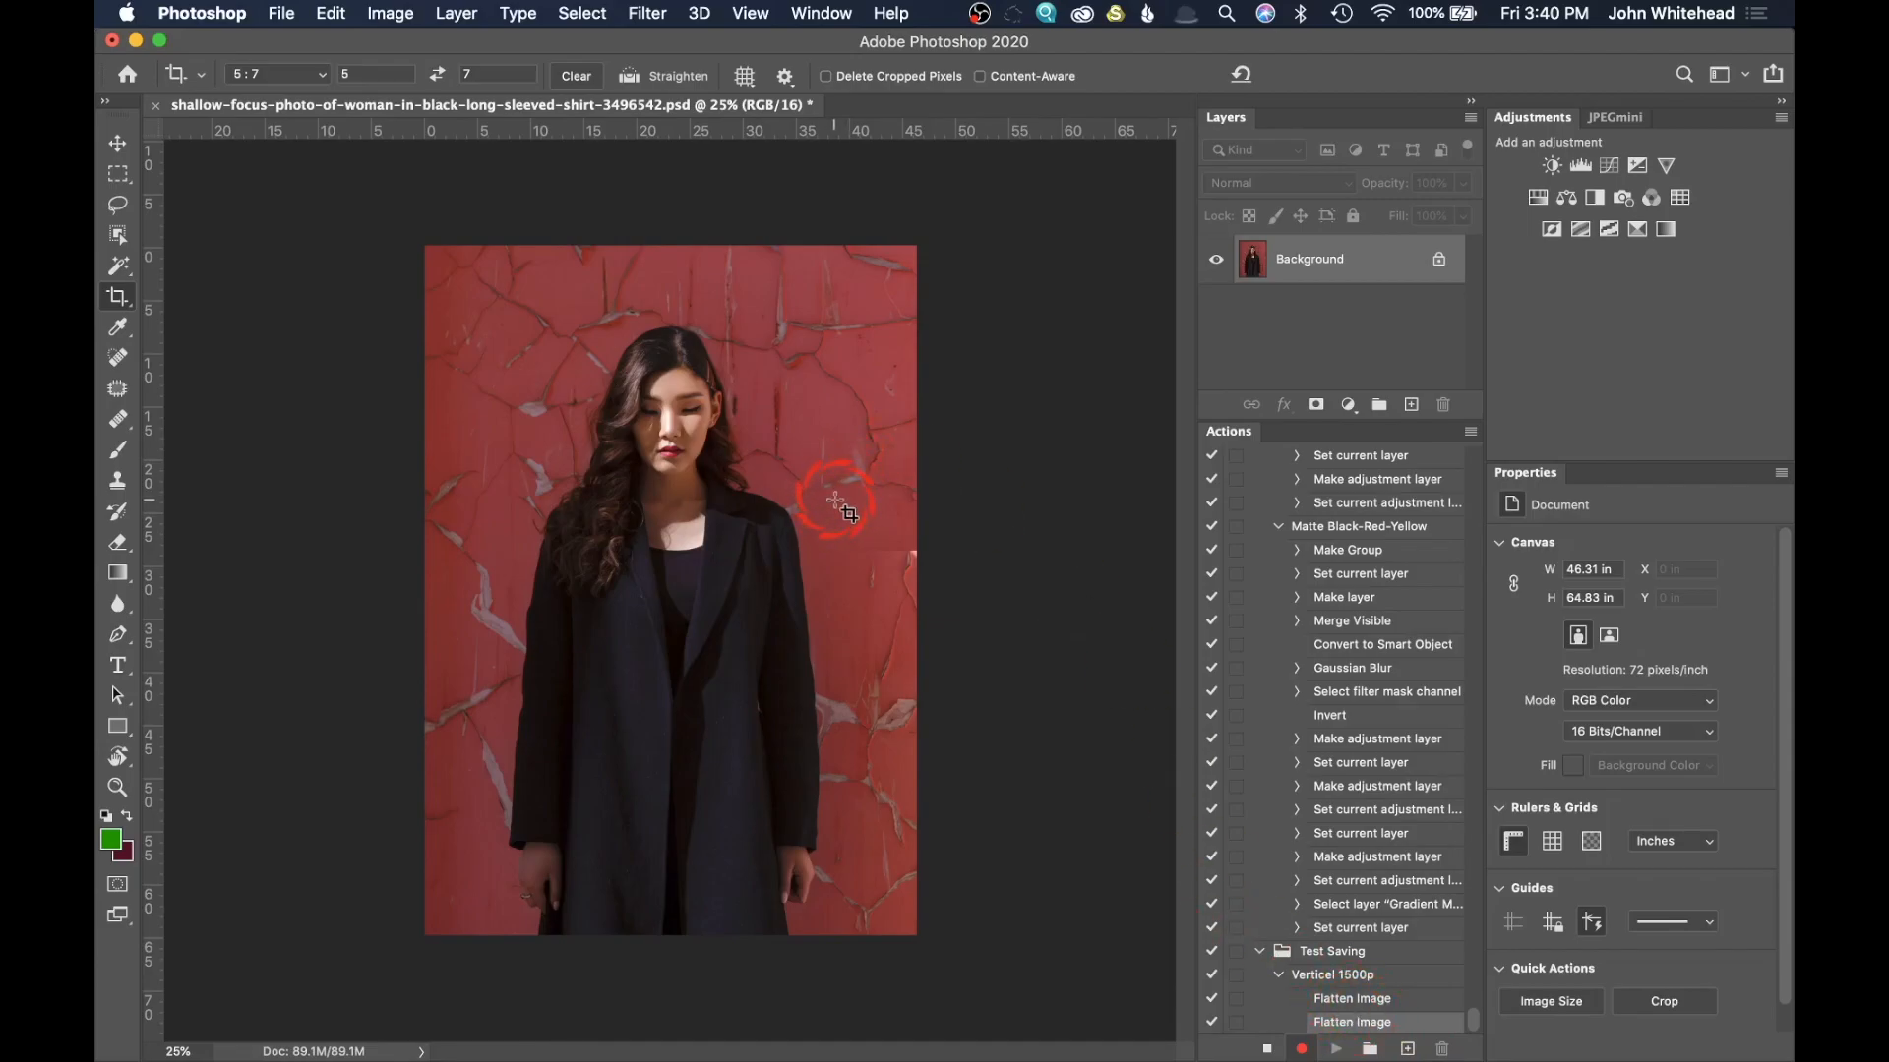
Step: Convert the flattened image to 8 Bits/Channel while the action is recording
left_click(390, 13)
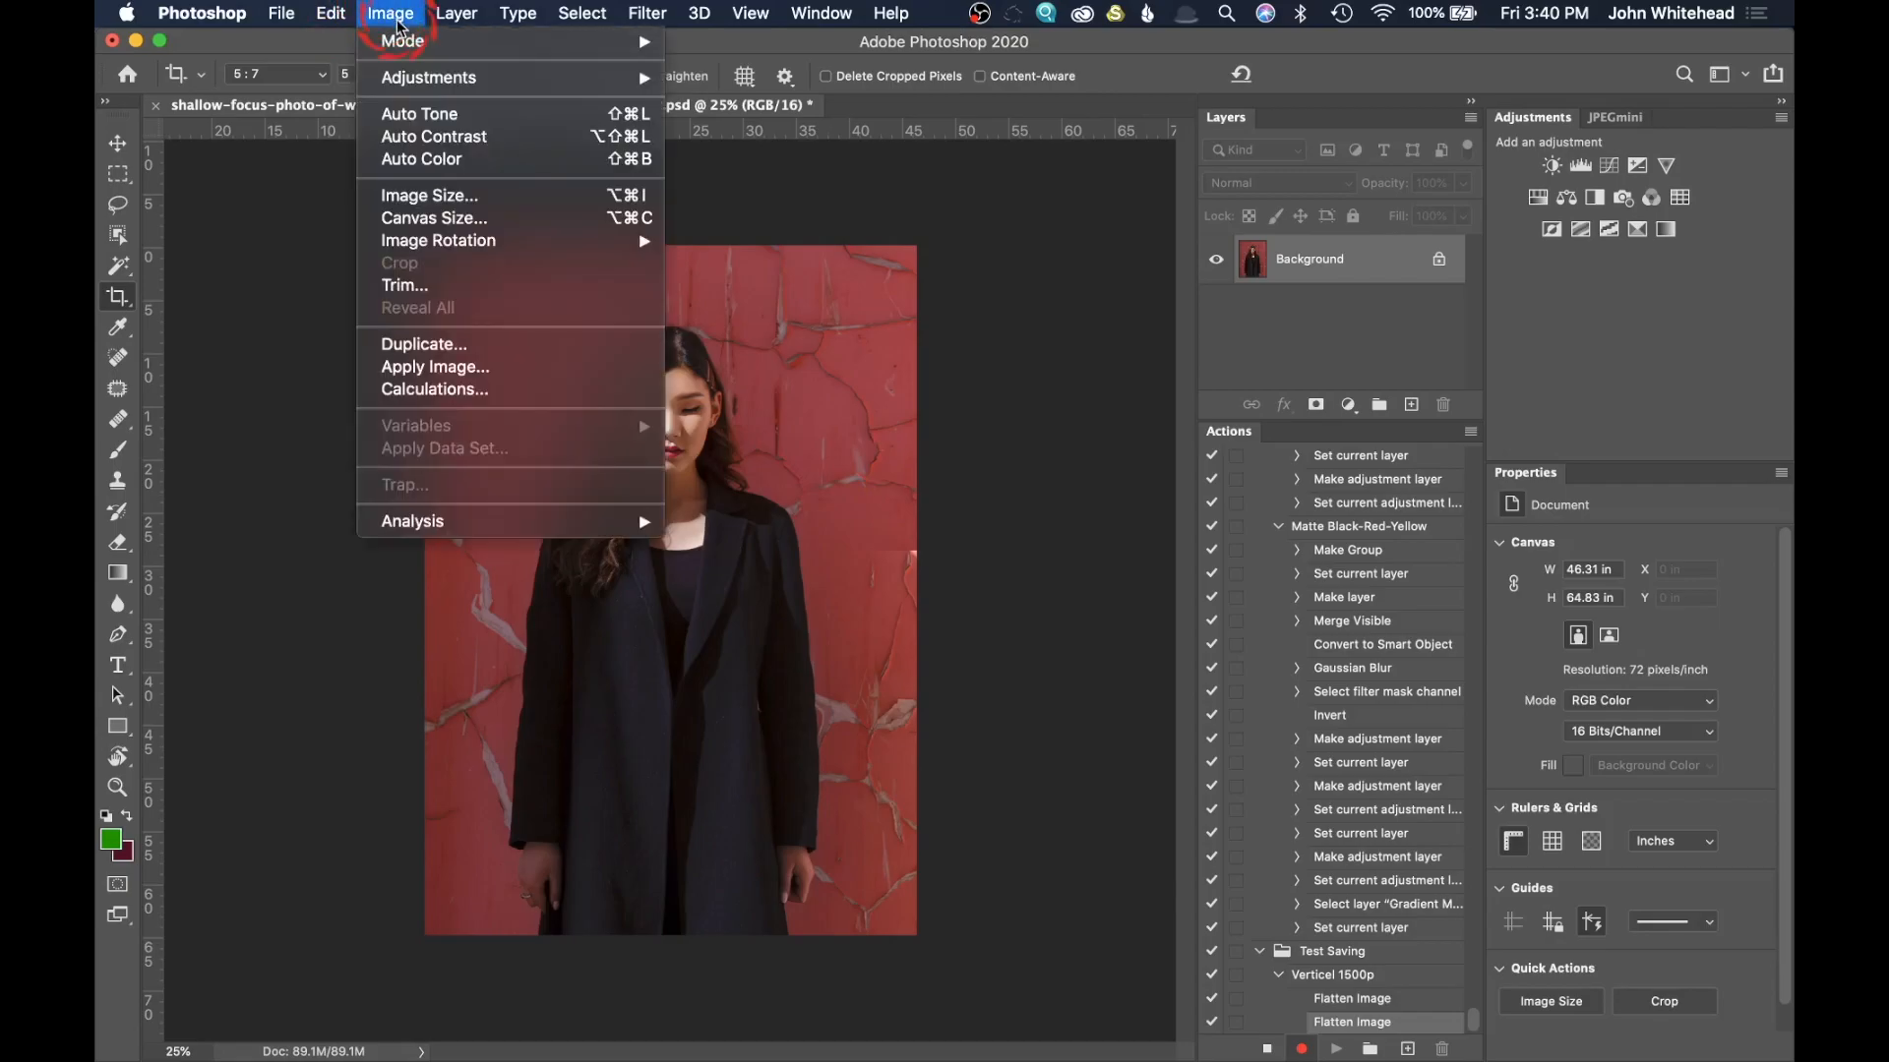
mouse_move(403, 44)
left_click(799, 250)
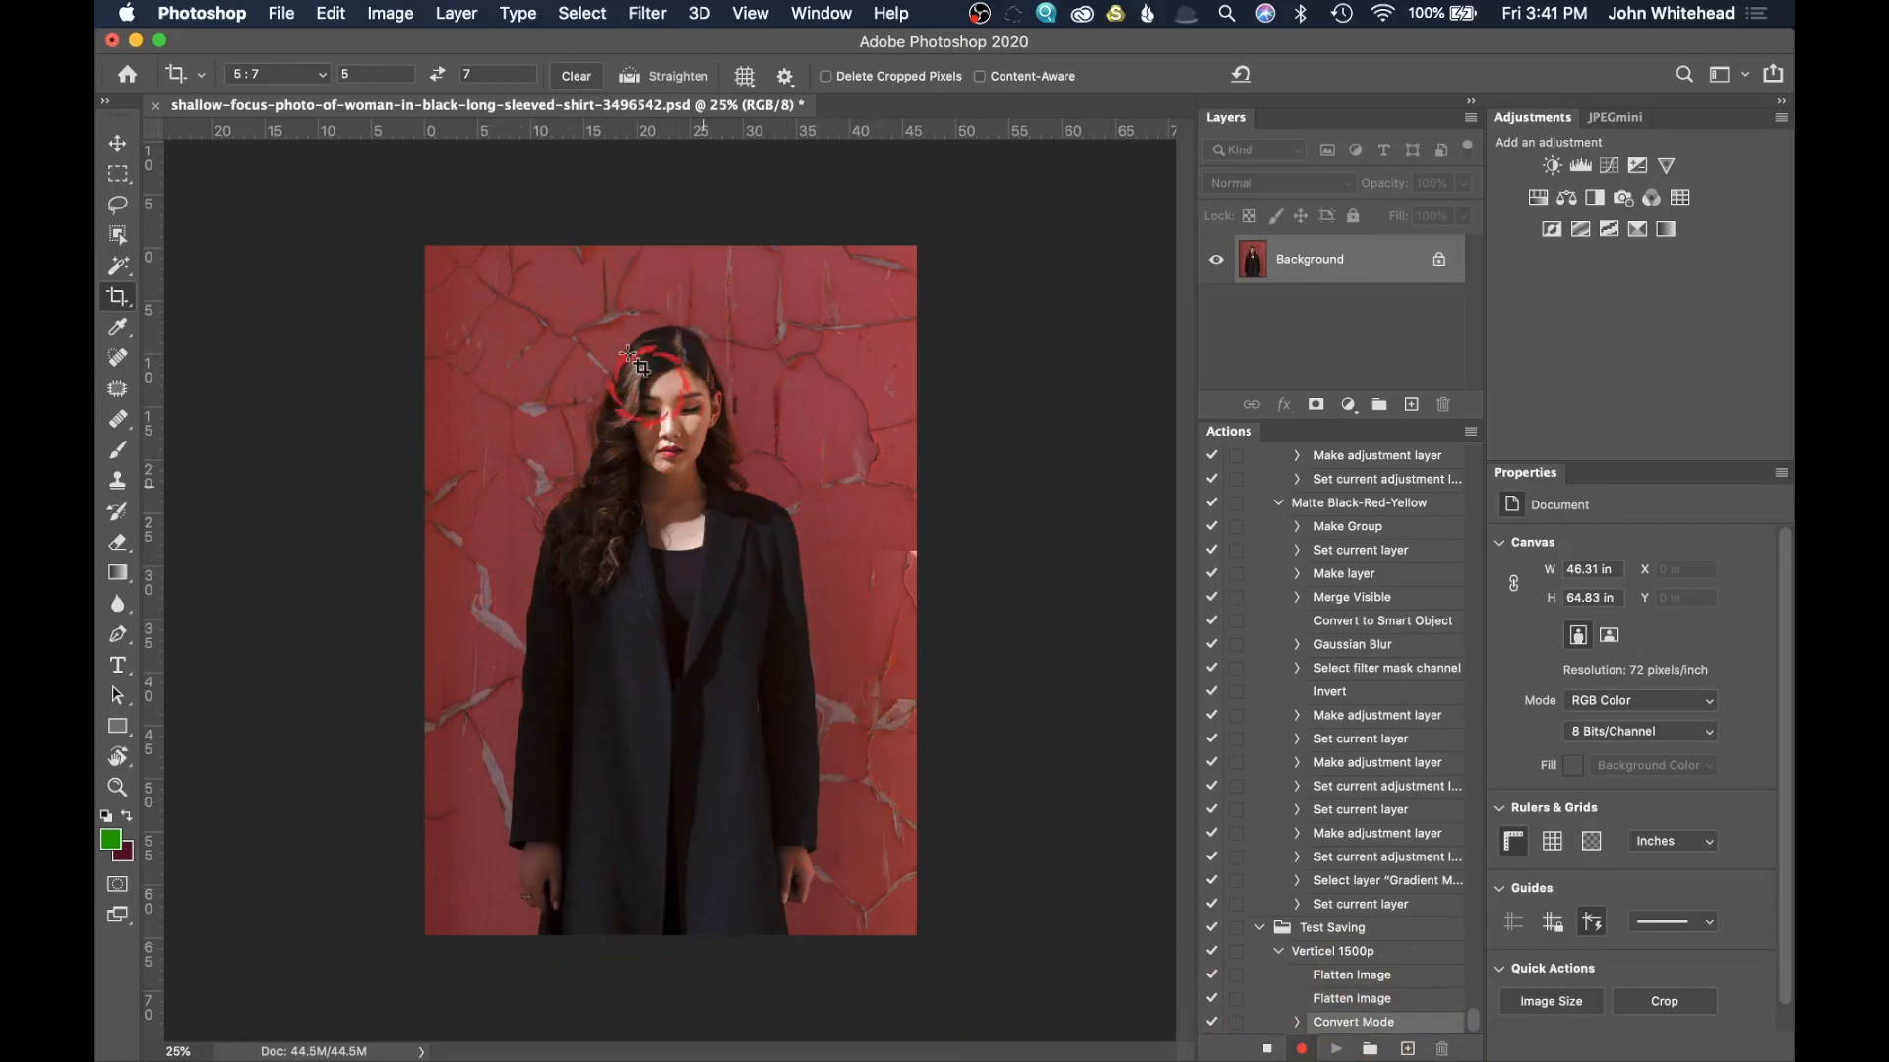
Step: Resize the flattened image to a height of 1500 pixels as part of the recorded action
left_click(390, 13)
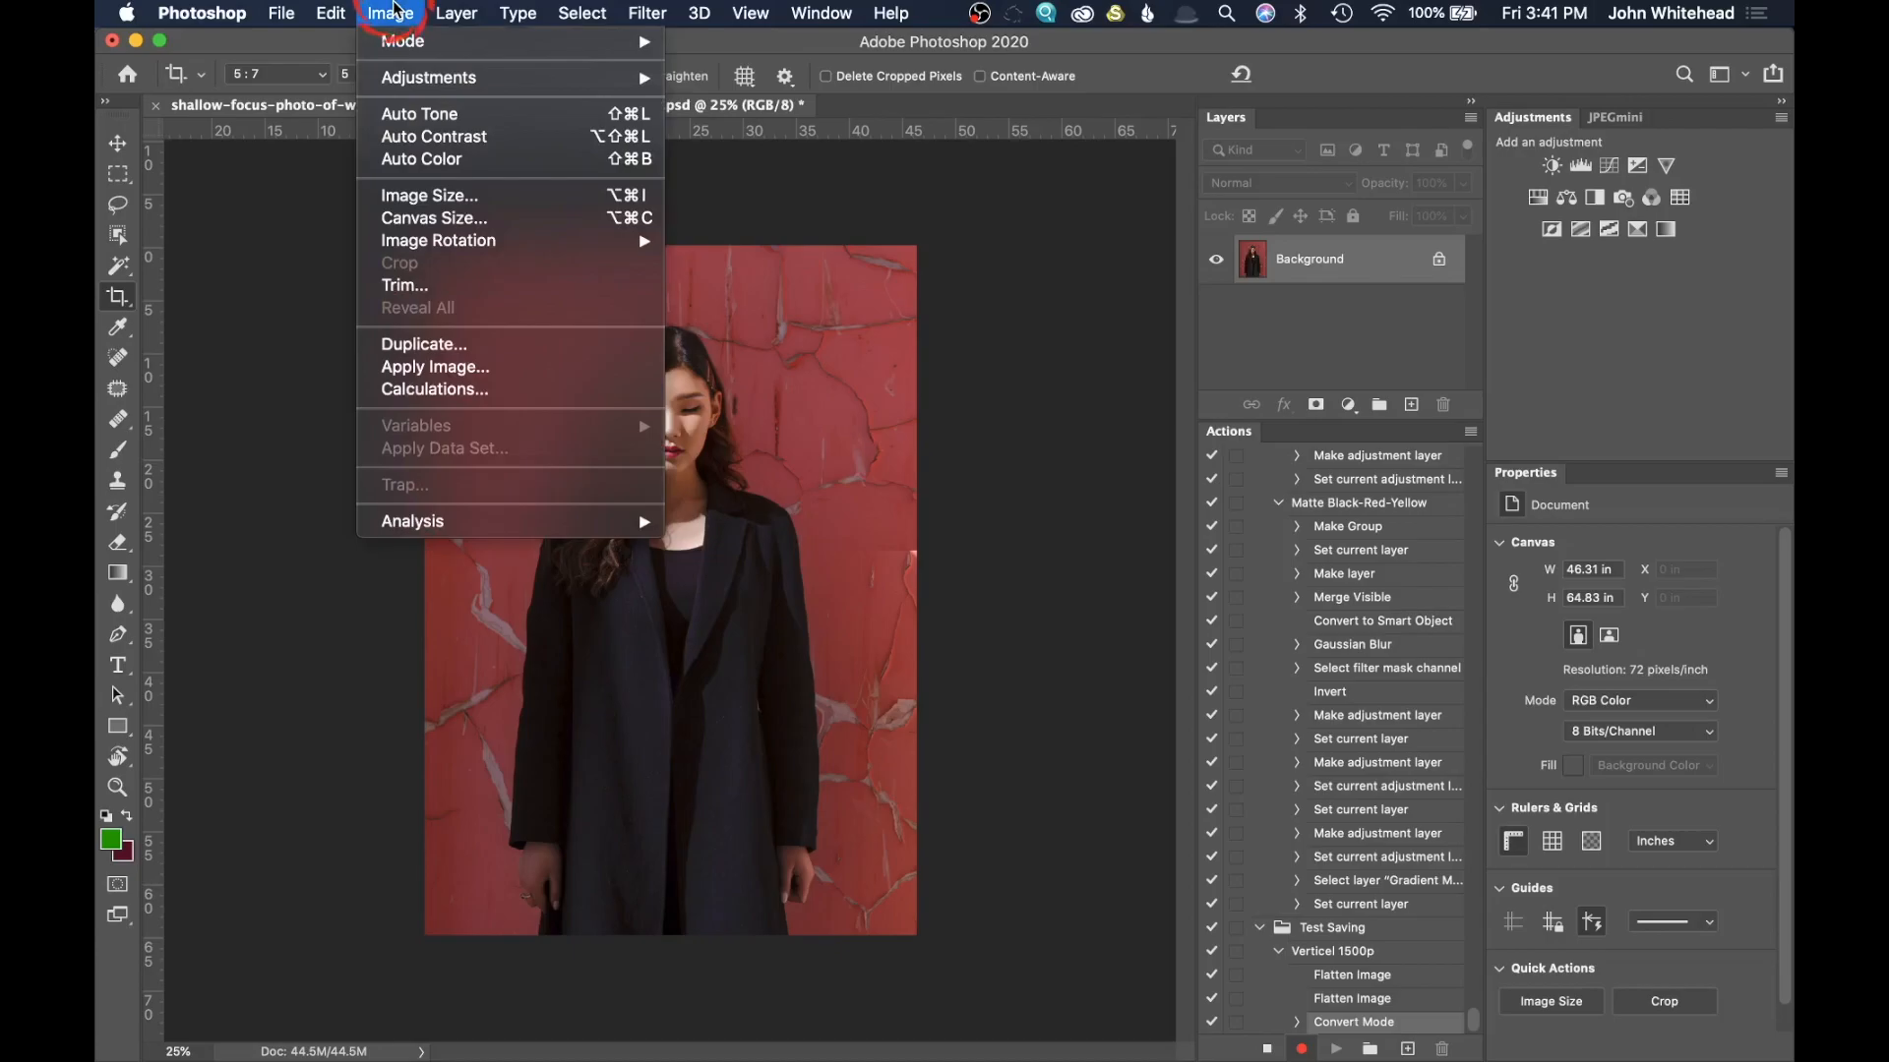
left_click(476, 195)
double_click(1132, 366)
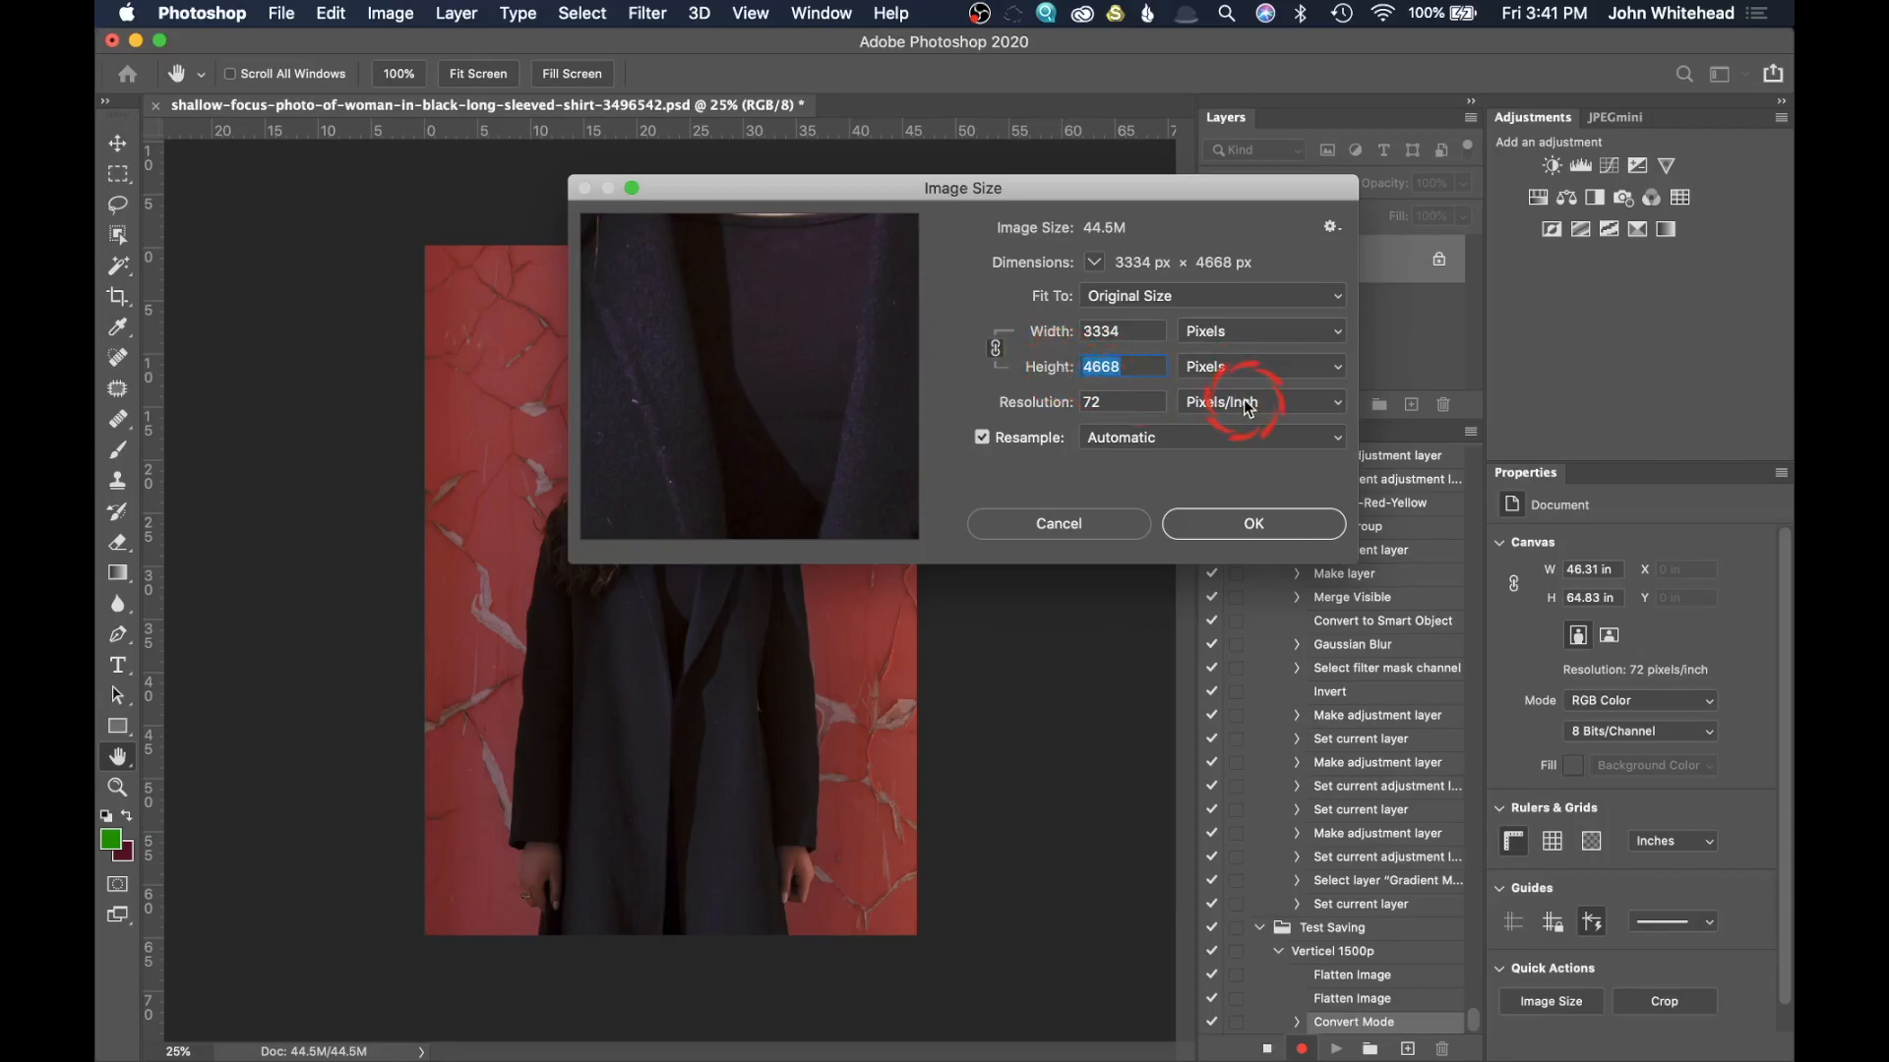
type("1500")
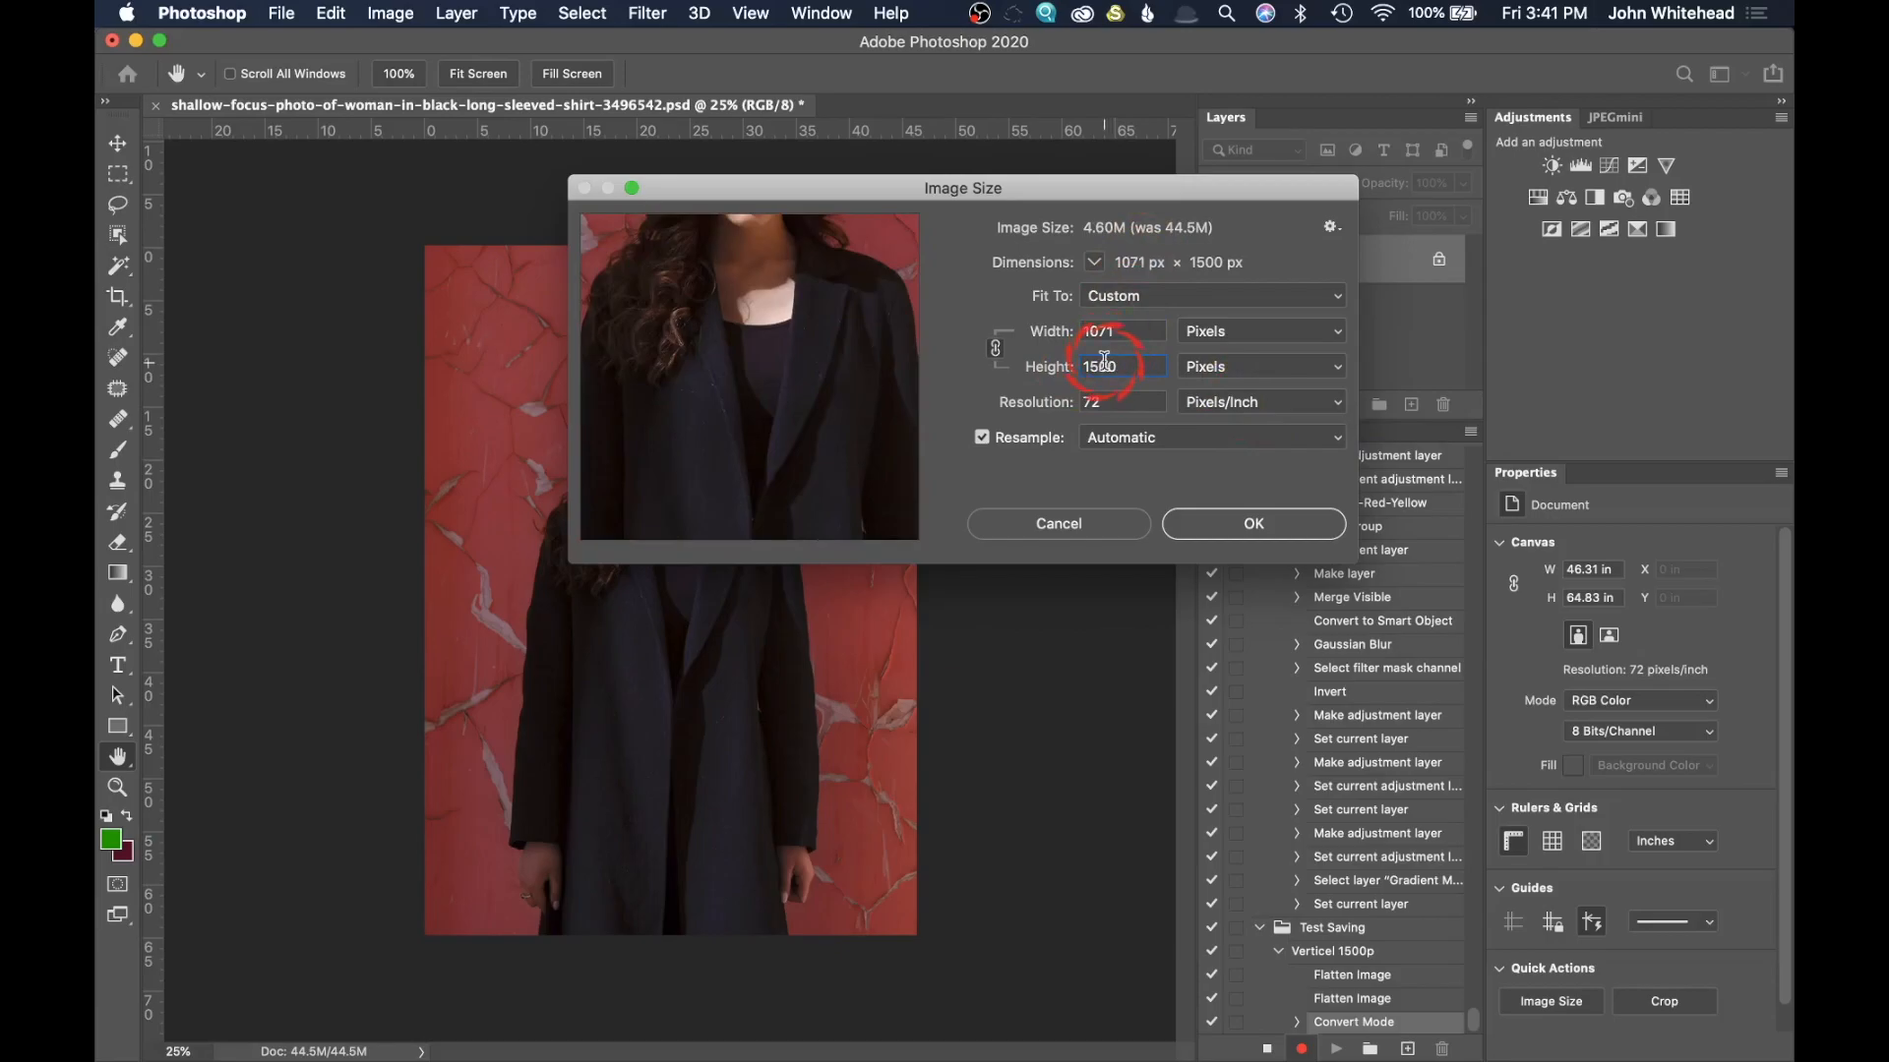
left_click(1258, 524)
key("c")
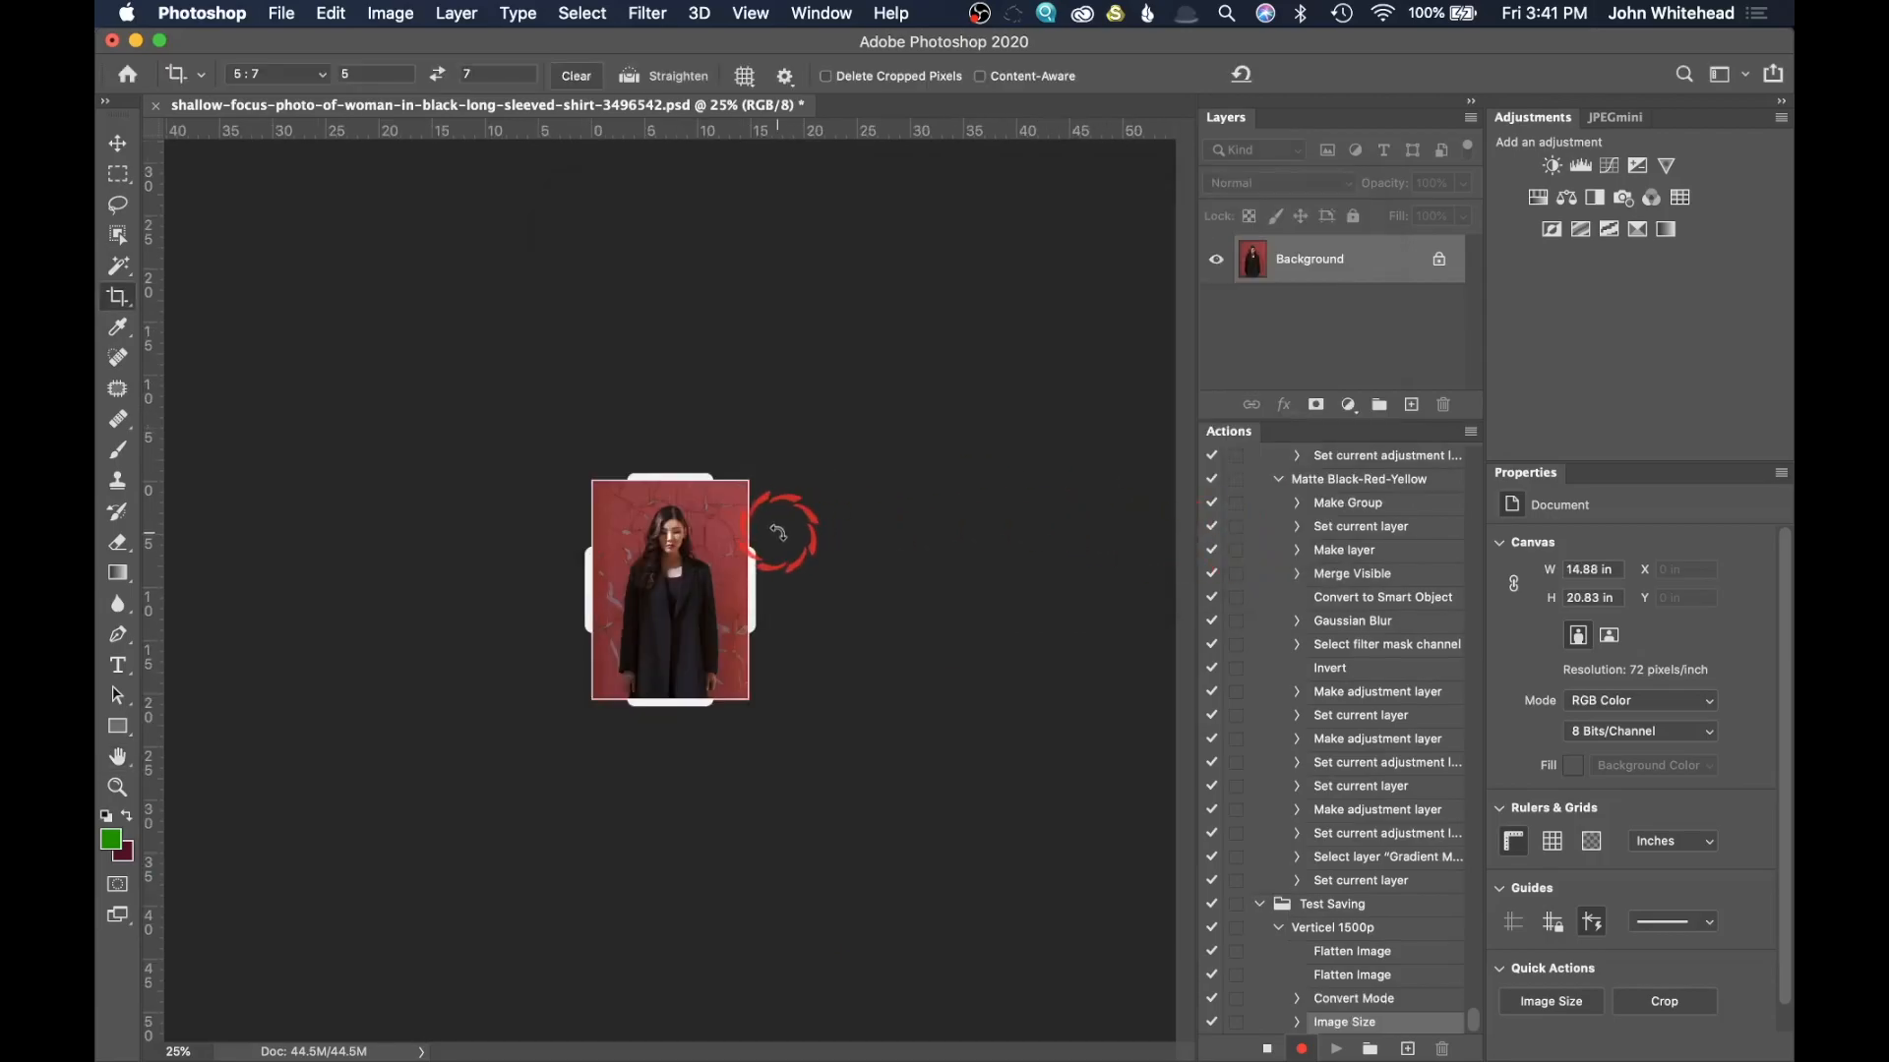
Step: Sharpen the resized photo with Unsharp Mask at amount 25%, radius 1.5 pixels and threshold 3 levels while recording
key("super+equal")
key("super+equal")
key("super+equal")
key("super+equal")
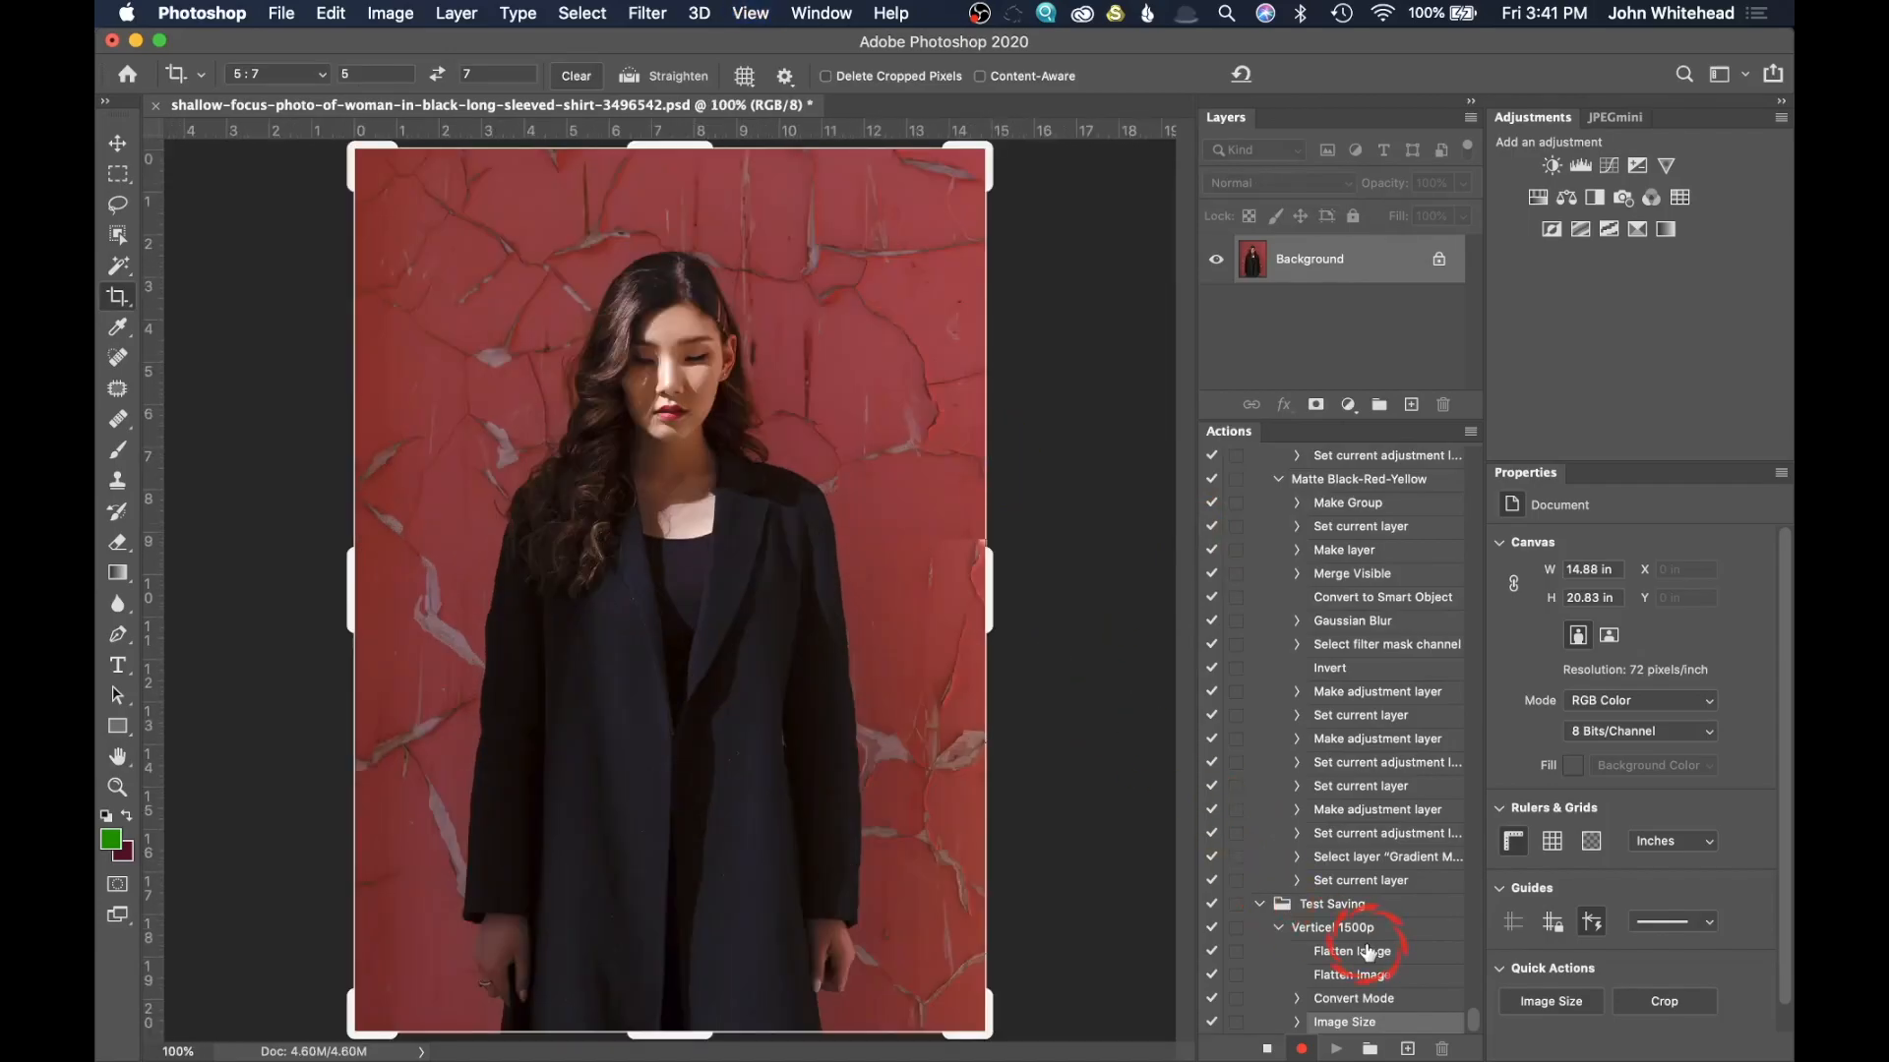
left_click(647, 11)
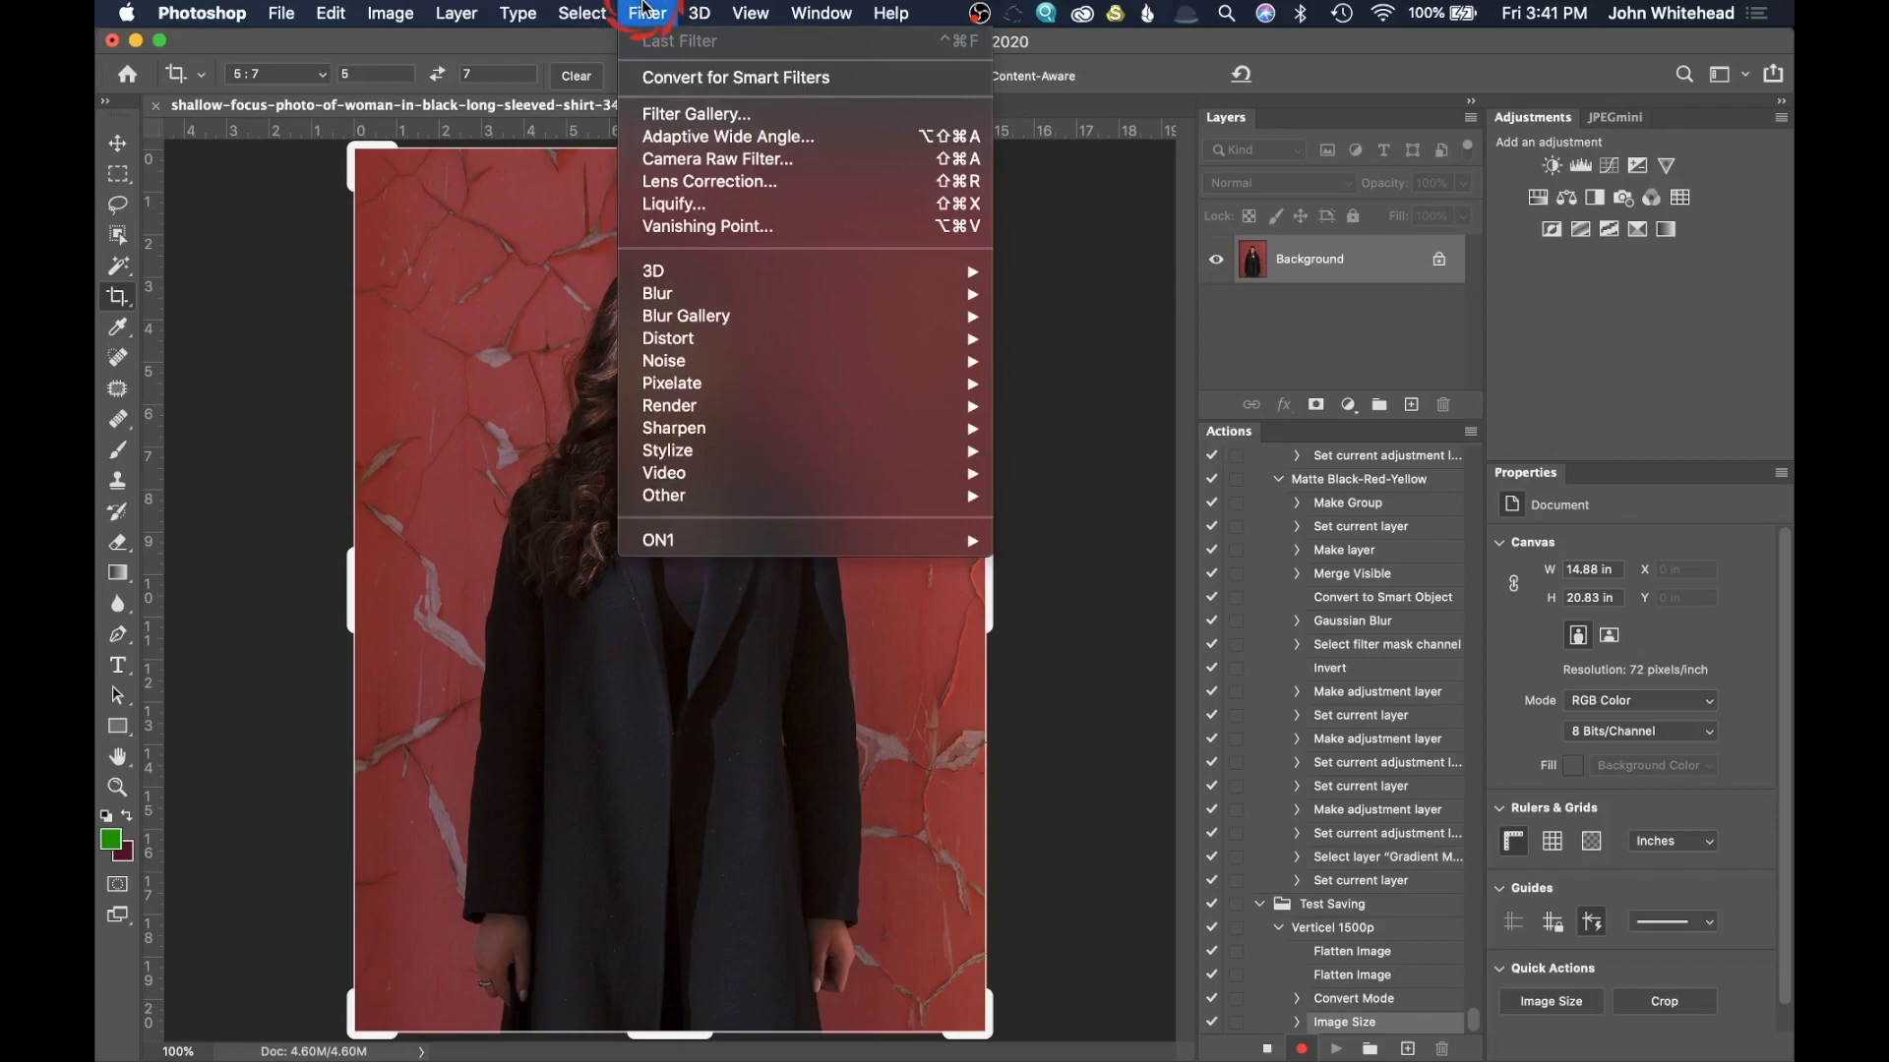
mouse_move(679, 429)
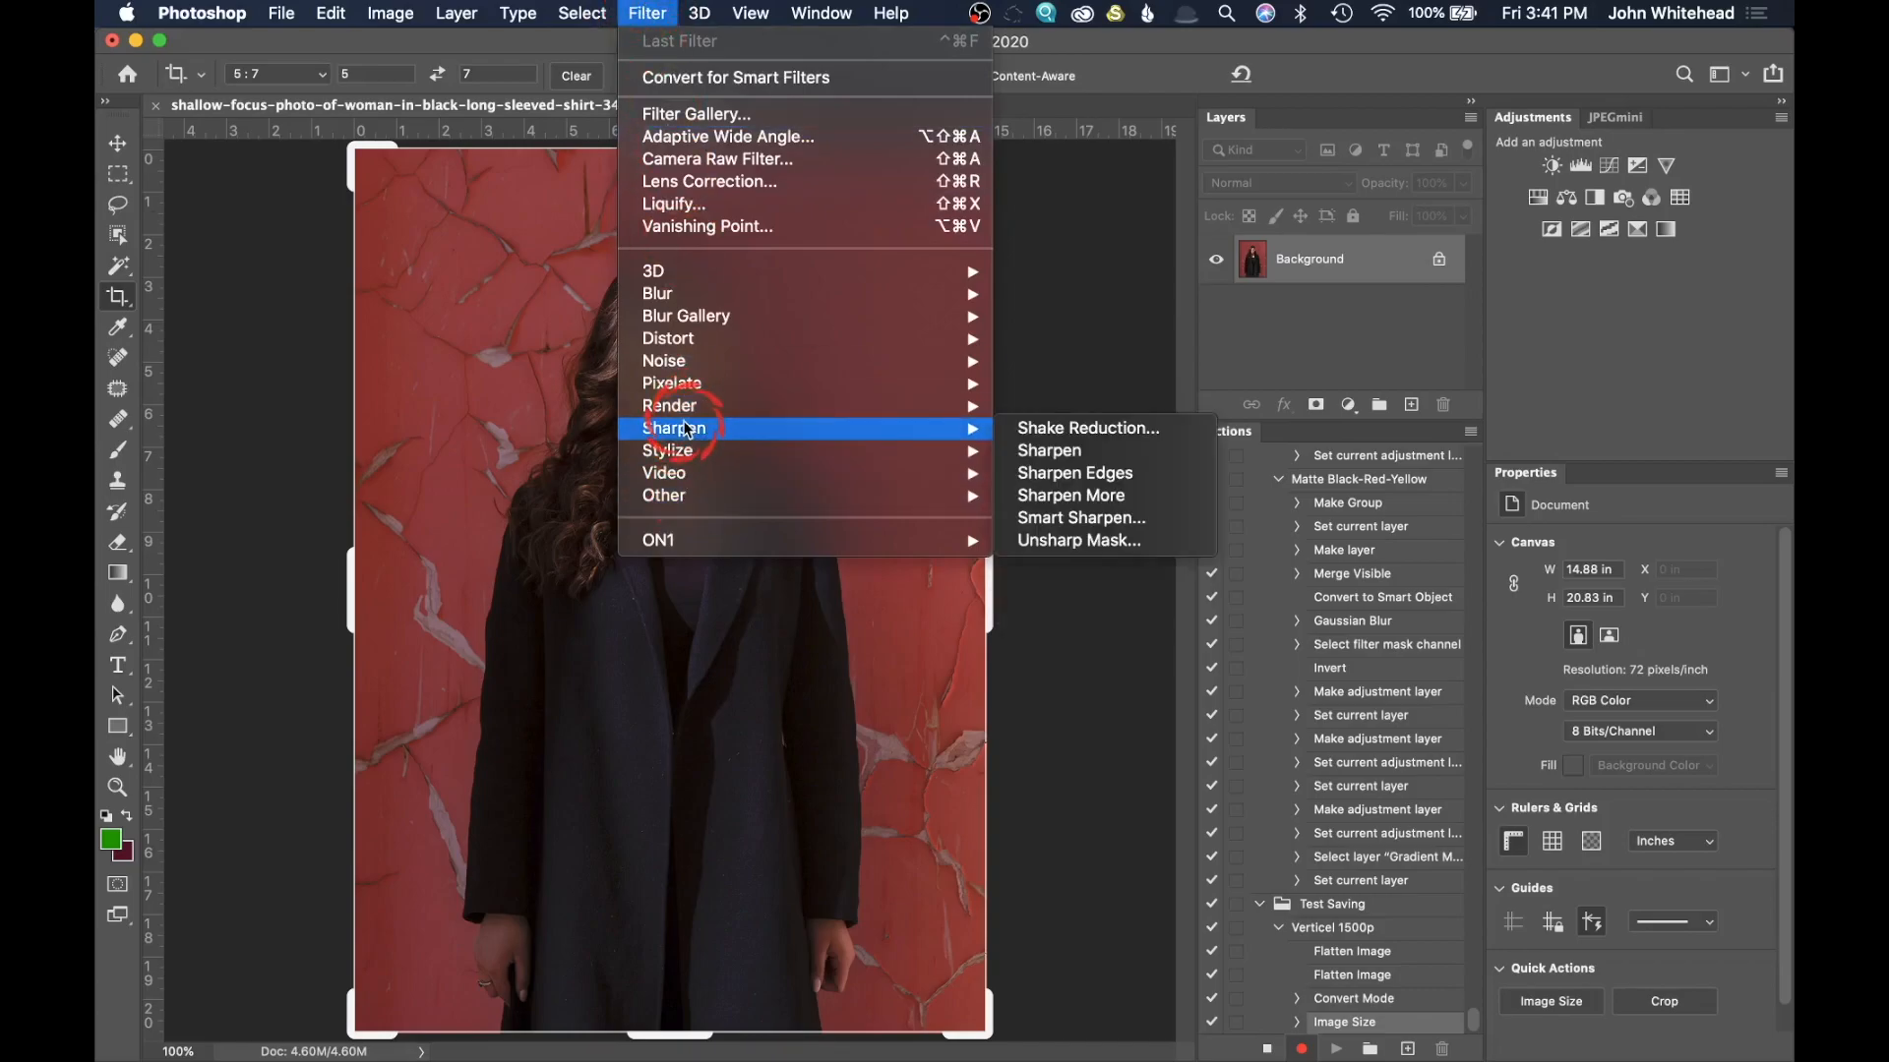
left_click(1191, 559)
left_click(1327, 536)
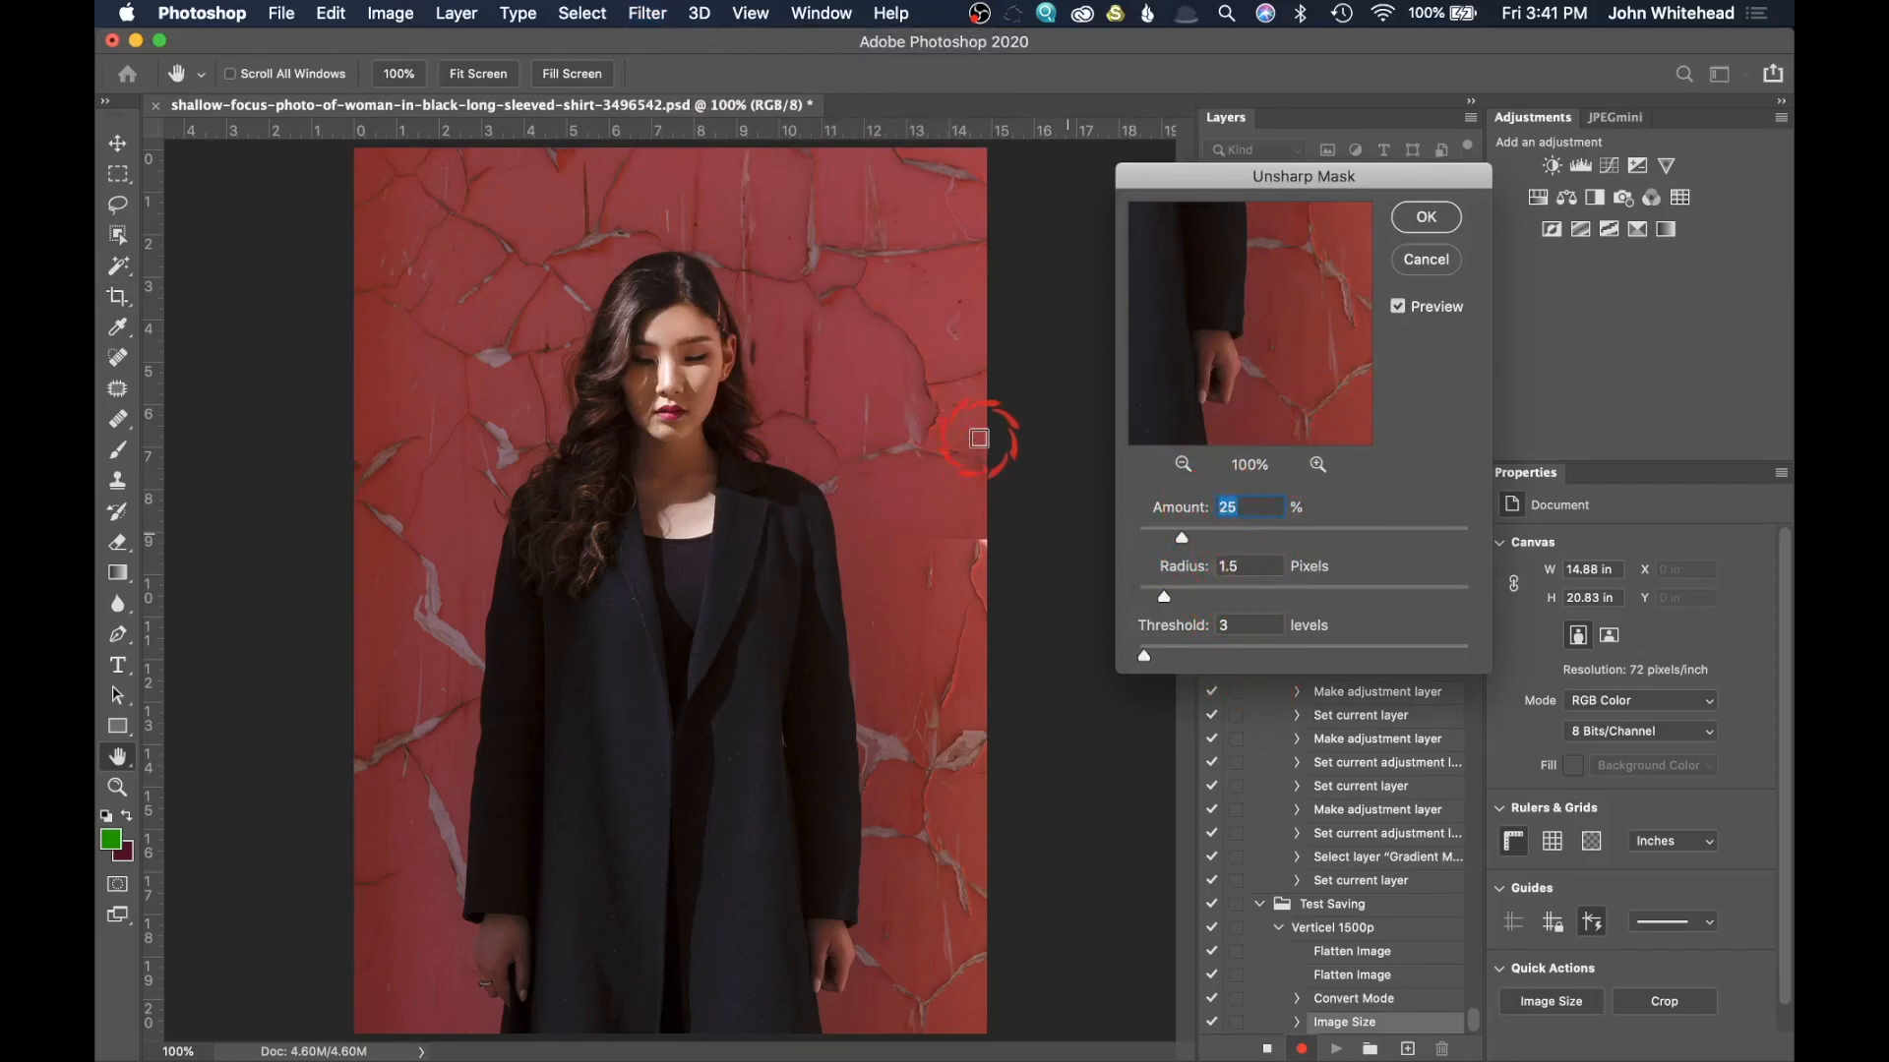
double_click(1247, 505)
left_click(1439, 223)
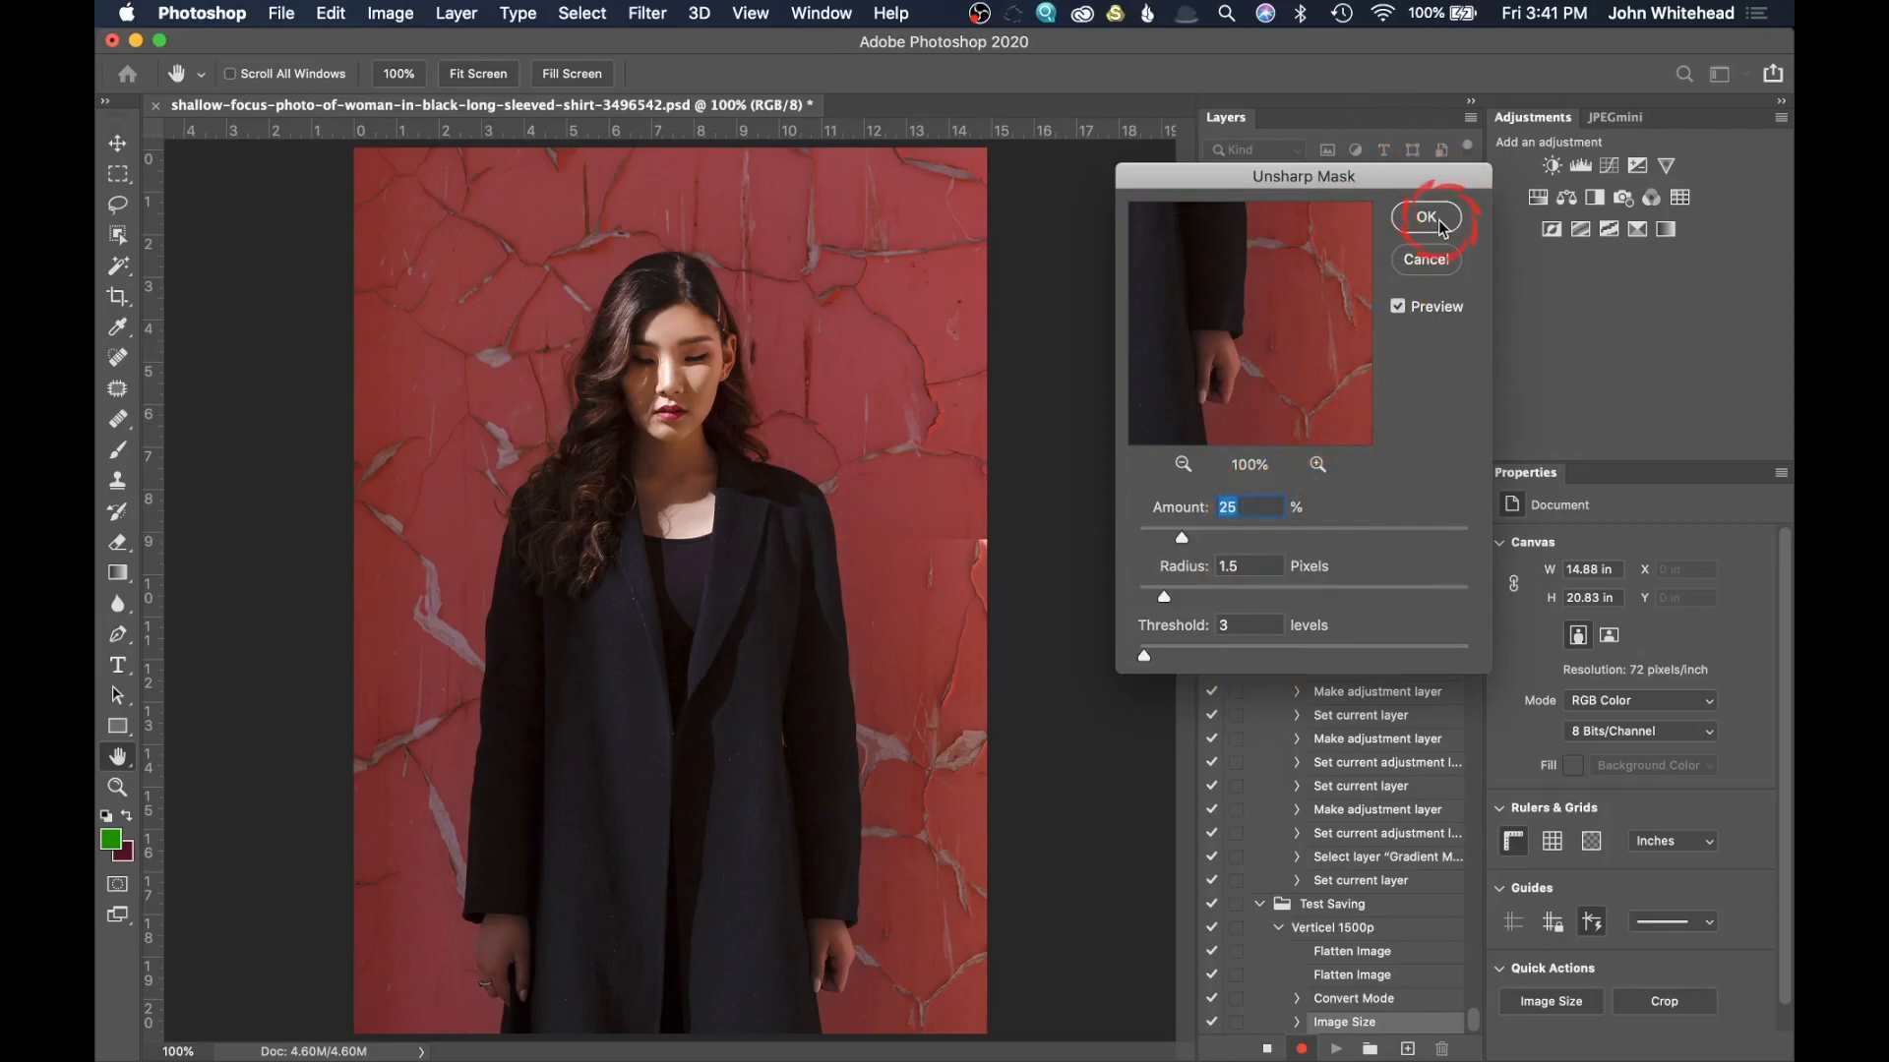
key("c")
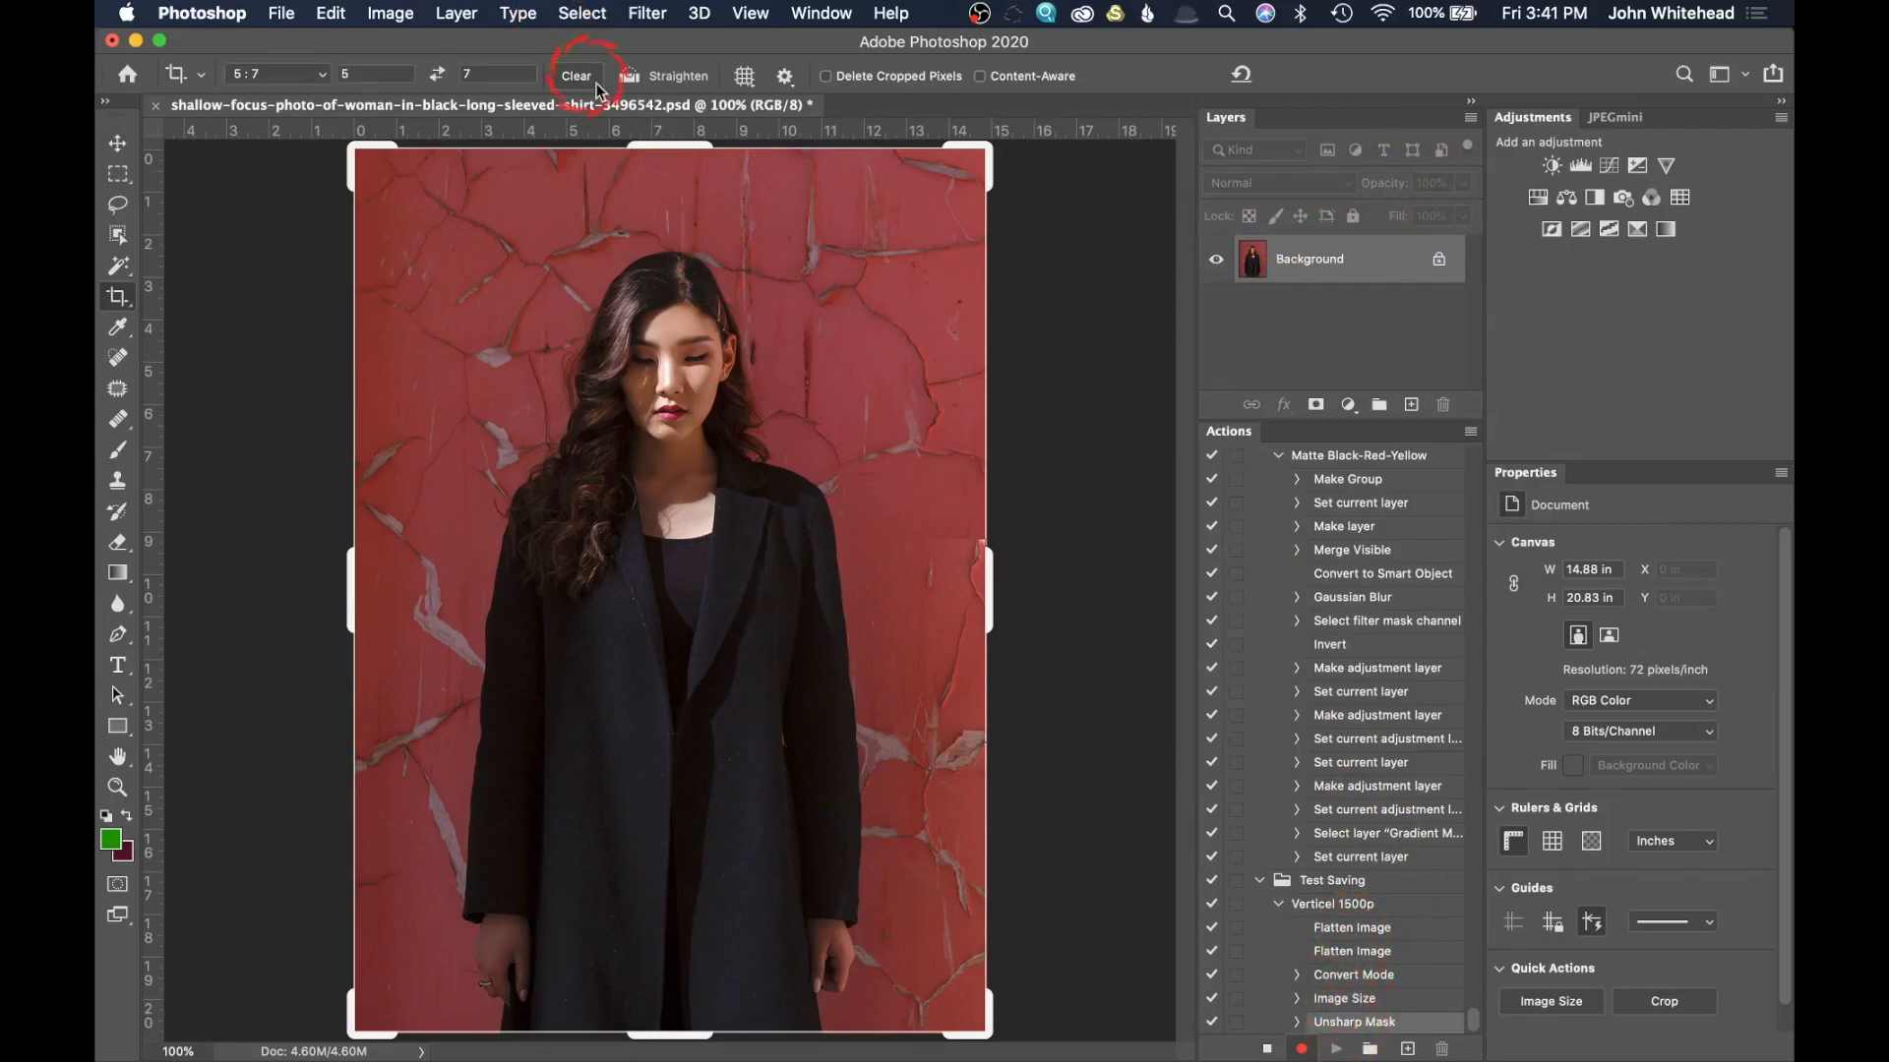
Step: Convert the image to the sRGB IEC61966-2.1 profile with Relative Colorimetric intent, and stop recording the action
left_click(334, 10)
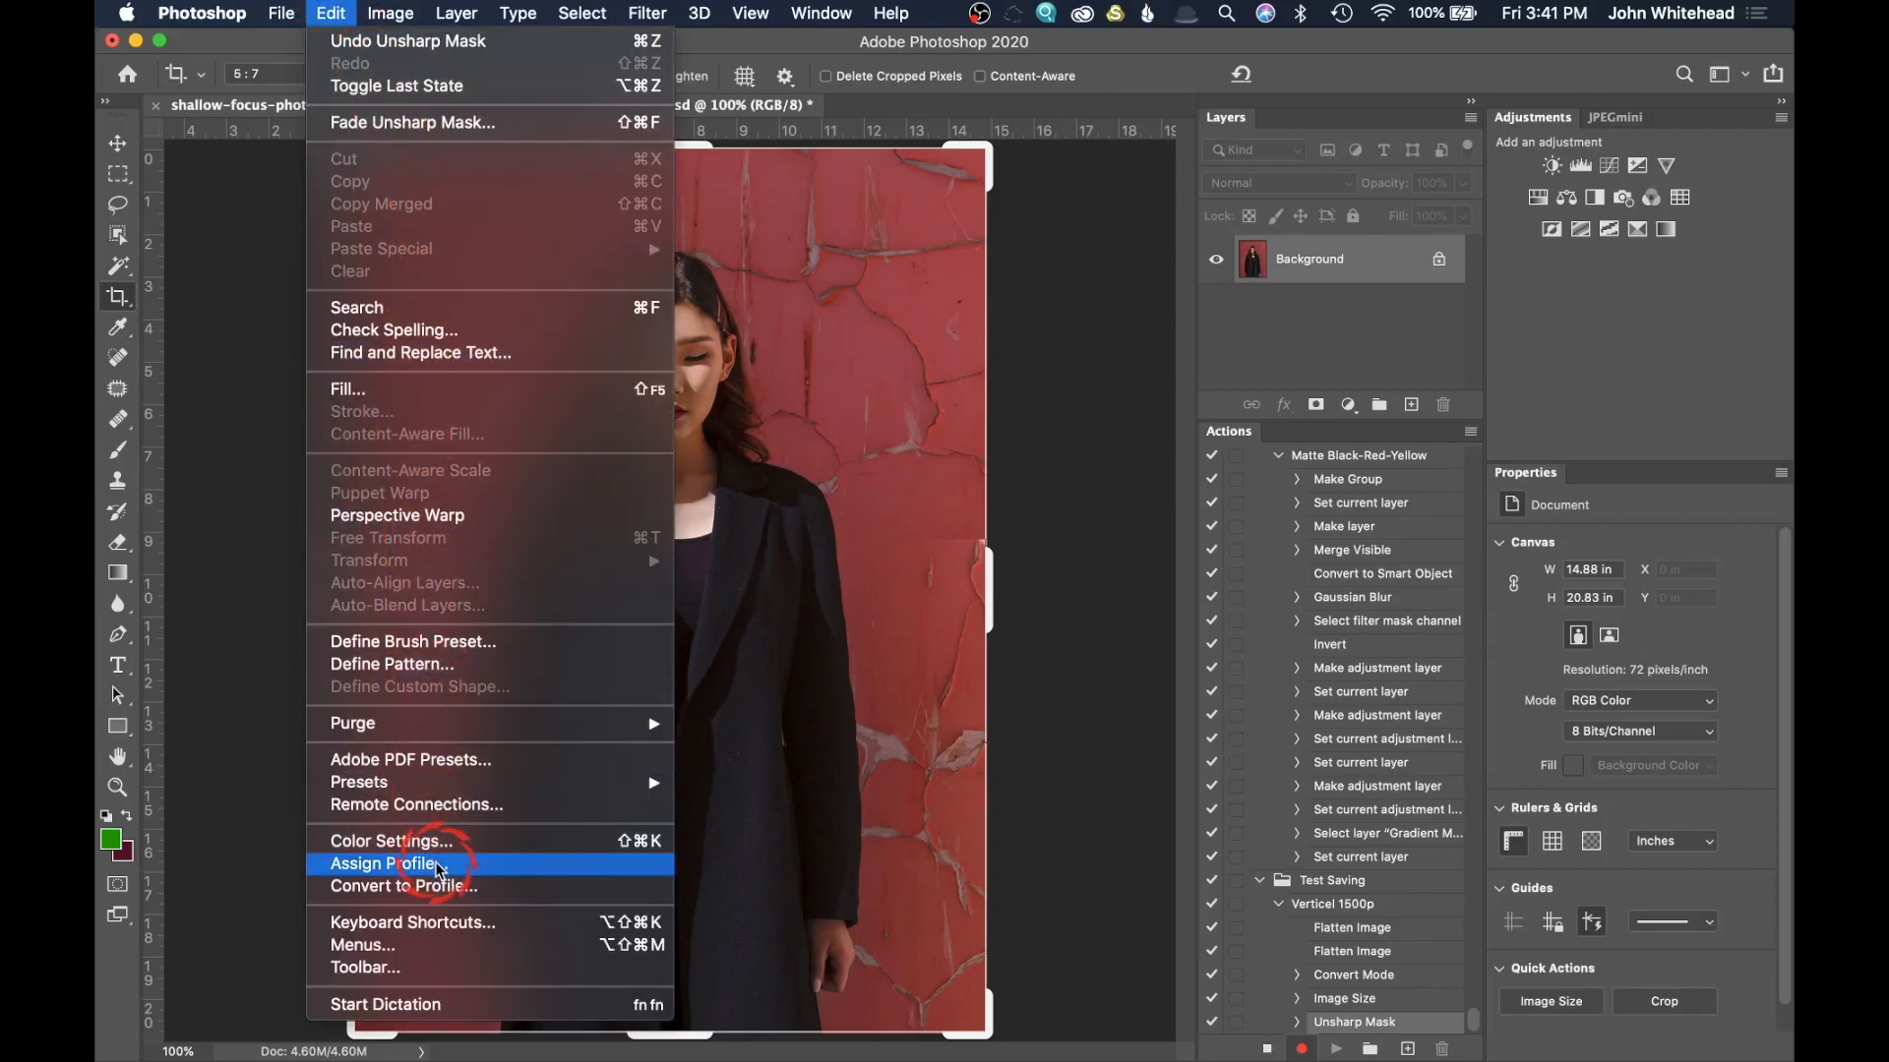
left_click(445, 887)
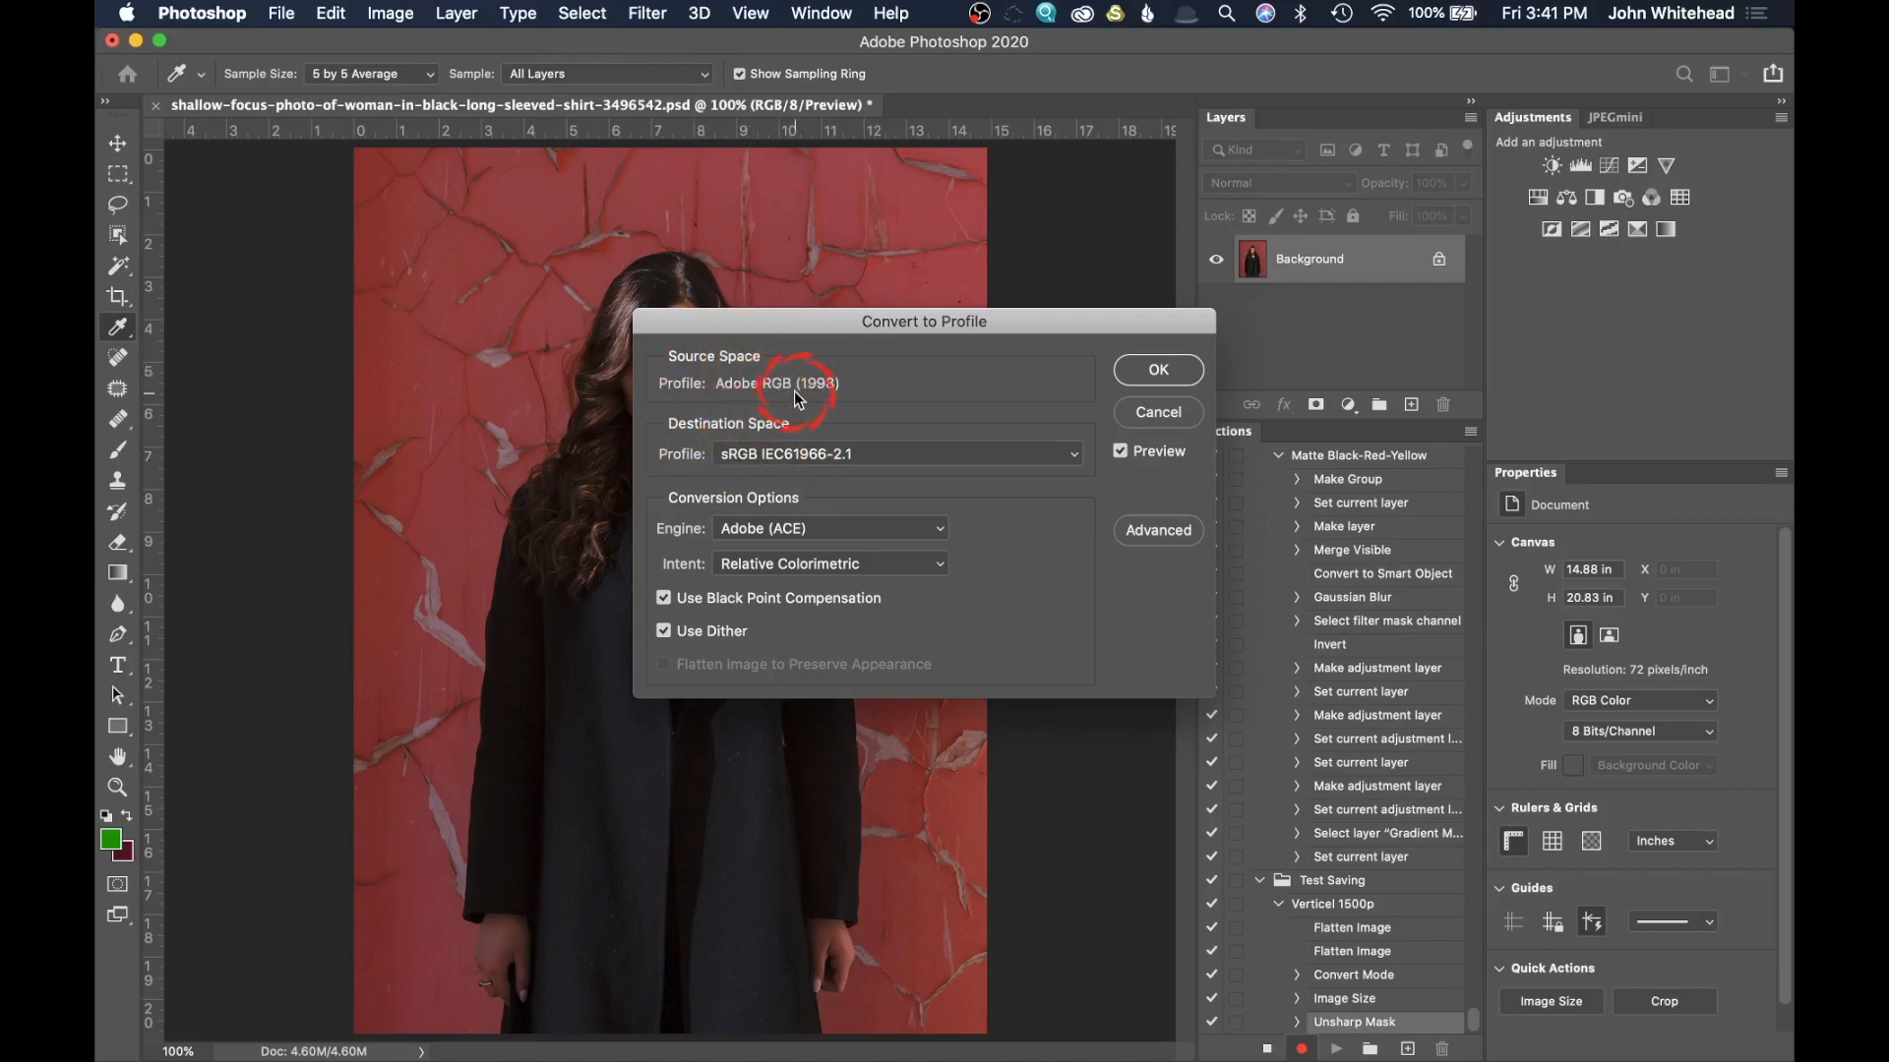
left_click(1158, 371)
key("c")
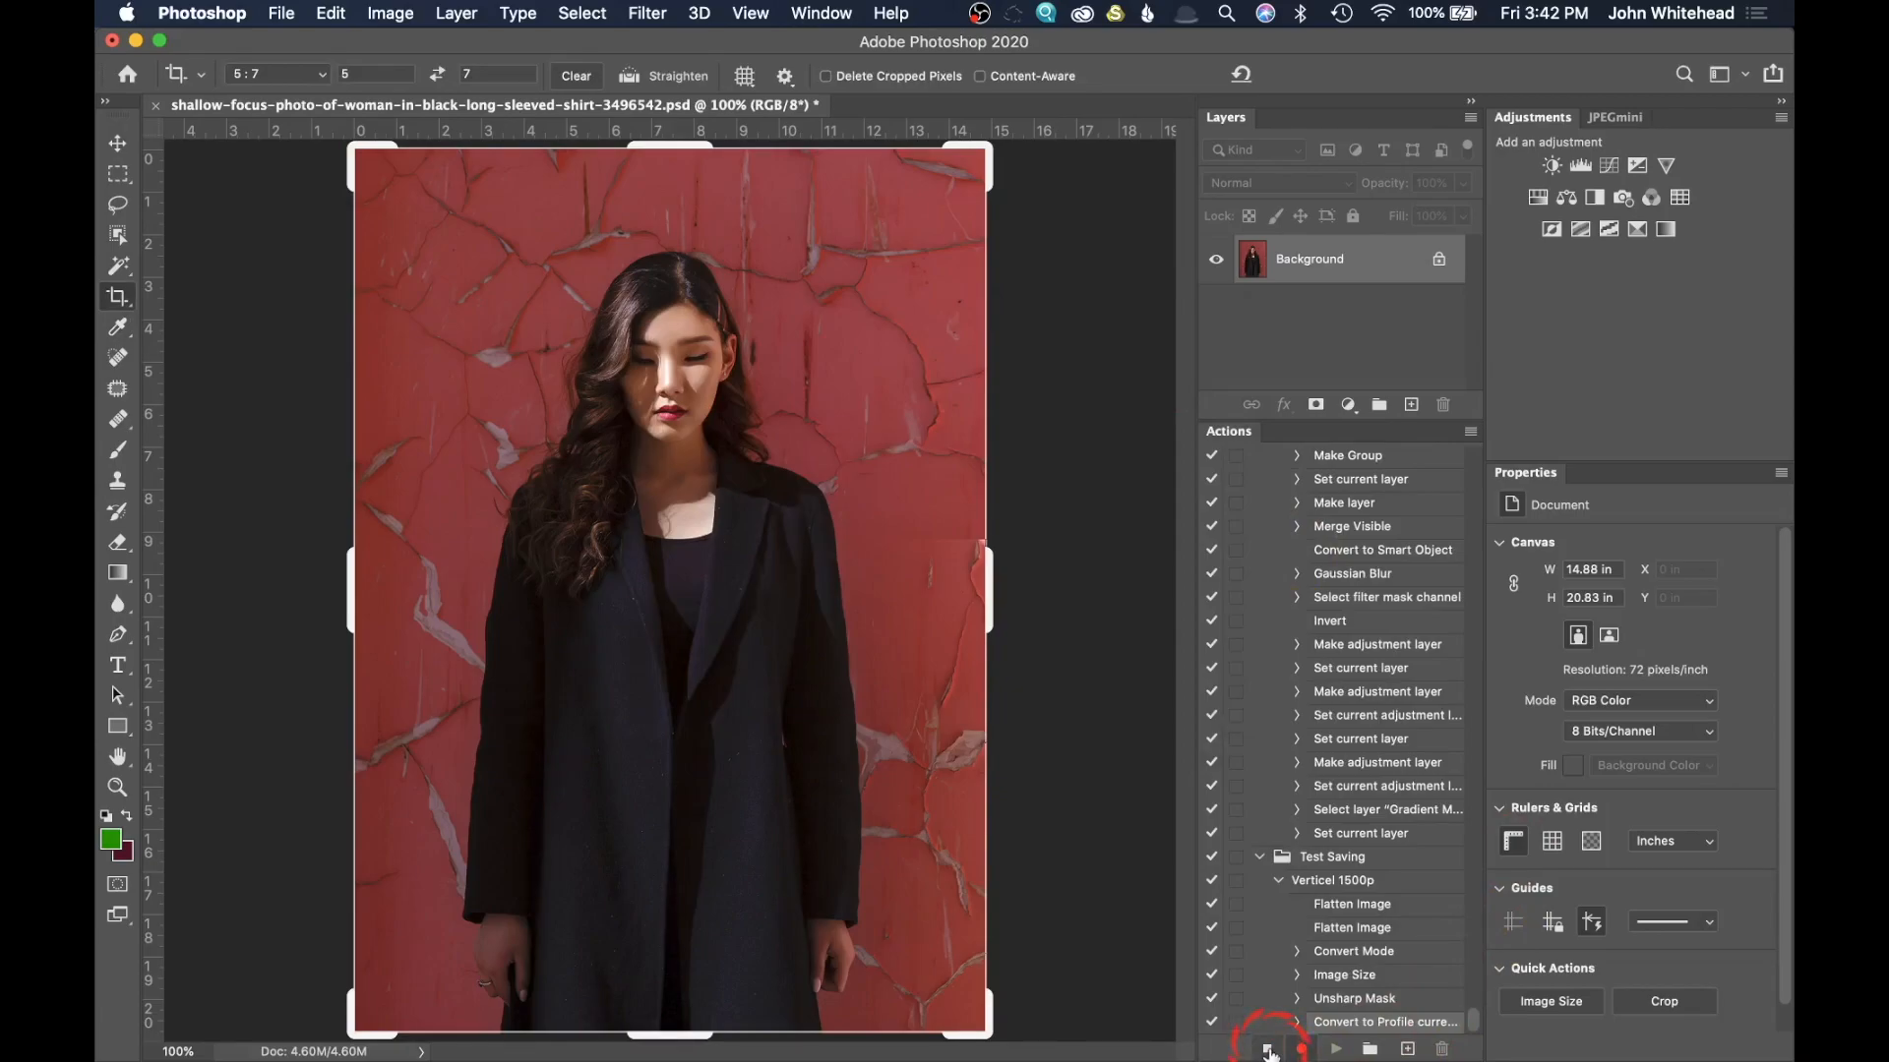
left_click(1268, 1049)
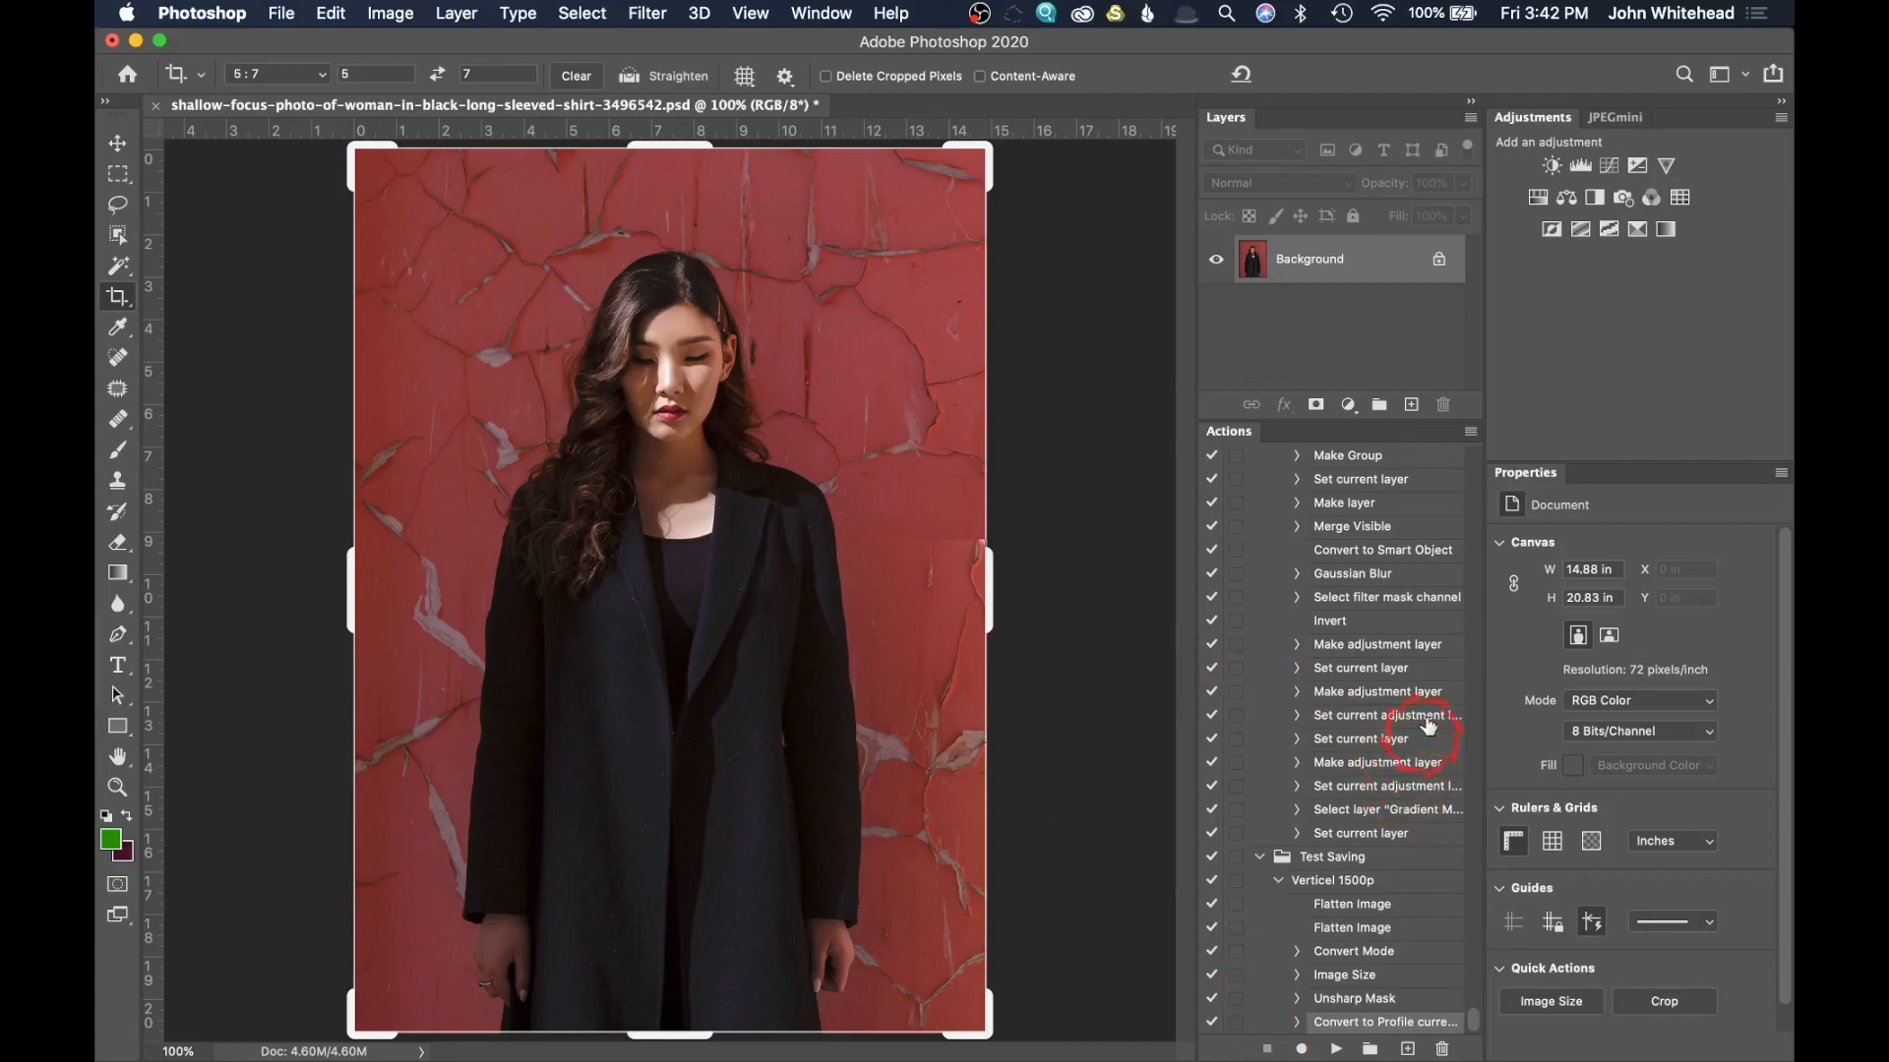
Step: Switch the actions to Button Mode and locate the Verticel 1500p action
left_click(1471, 434)
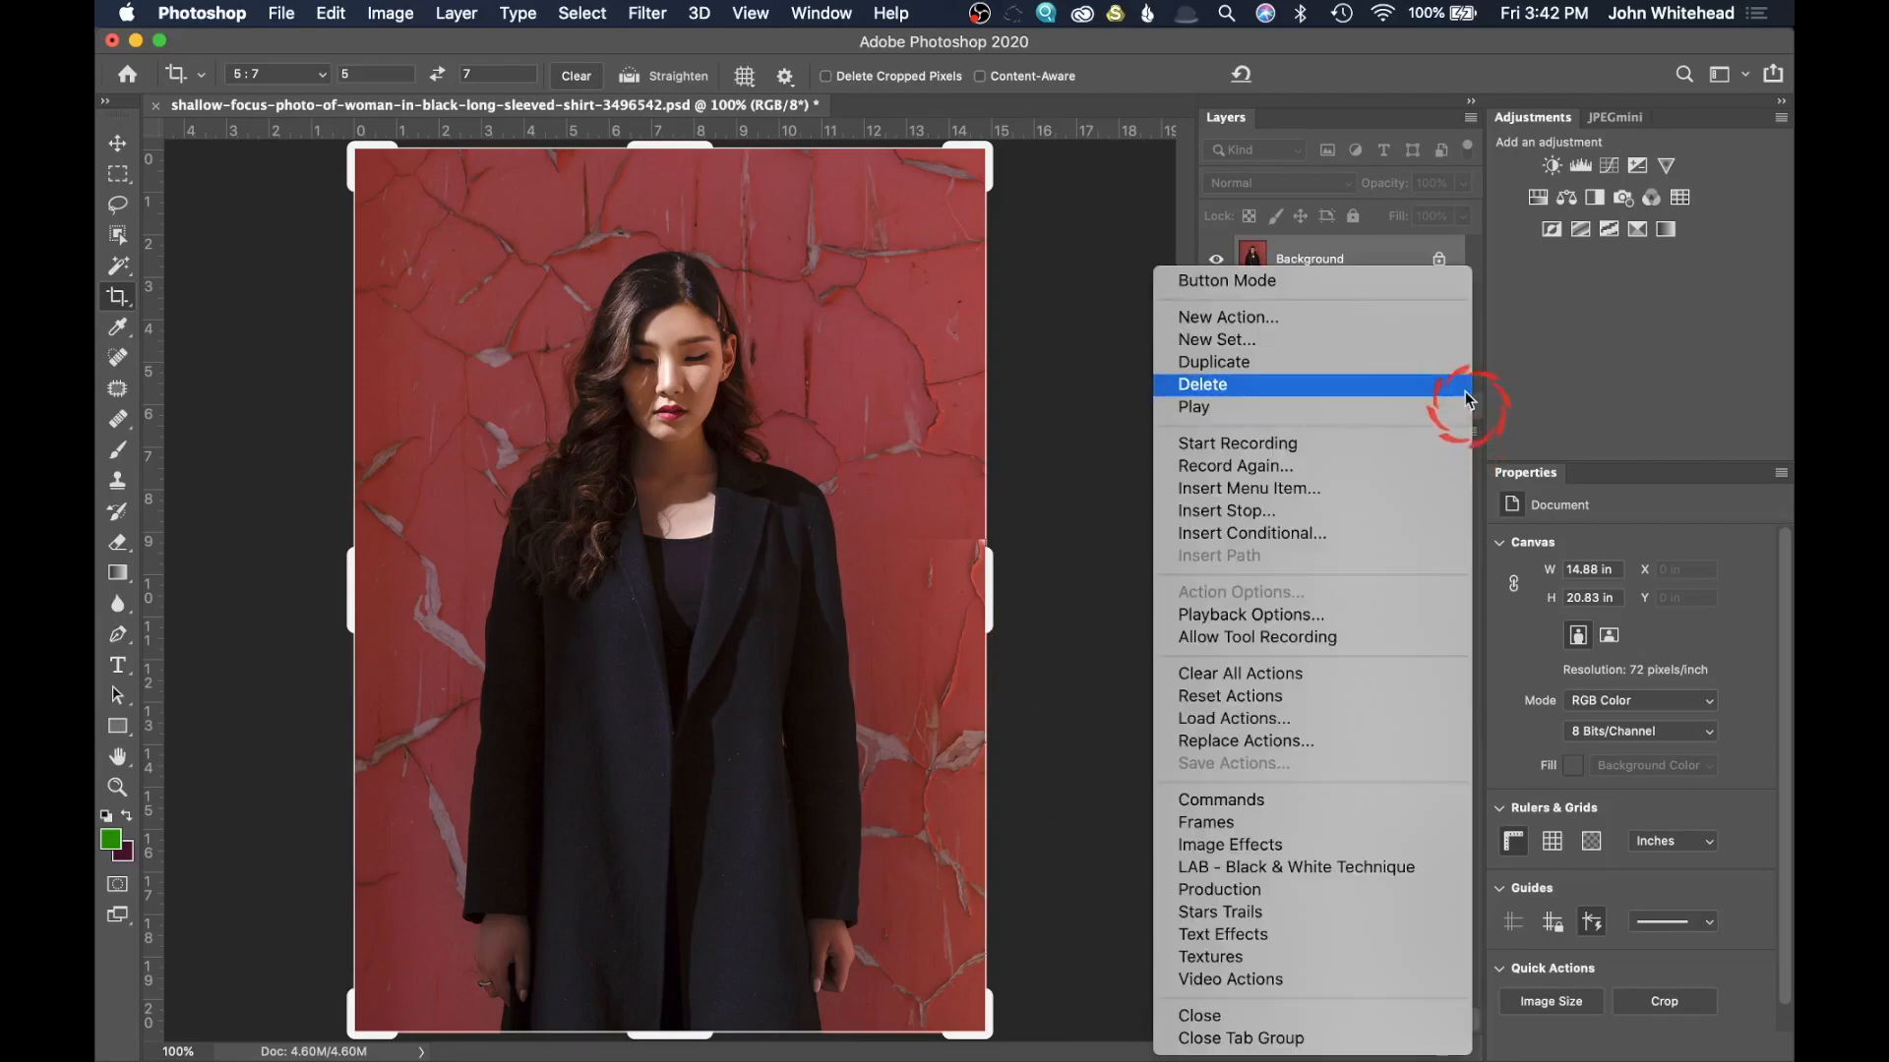
left_click(1391, 287)
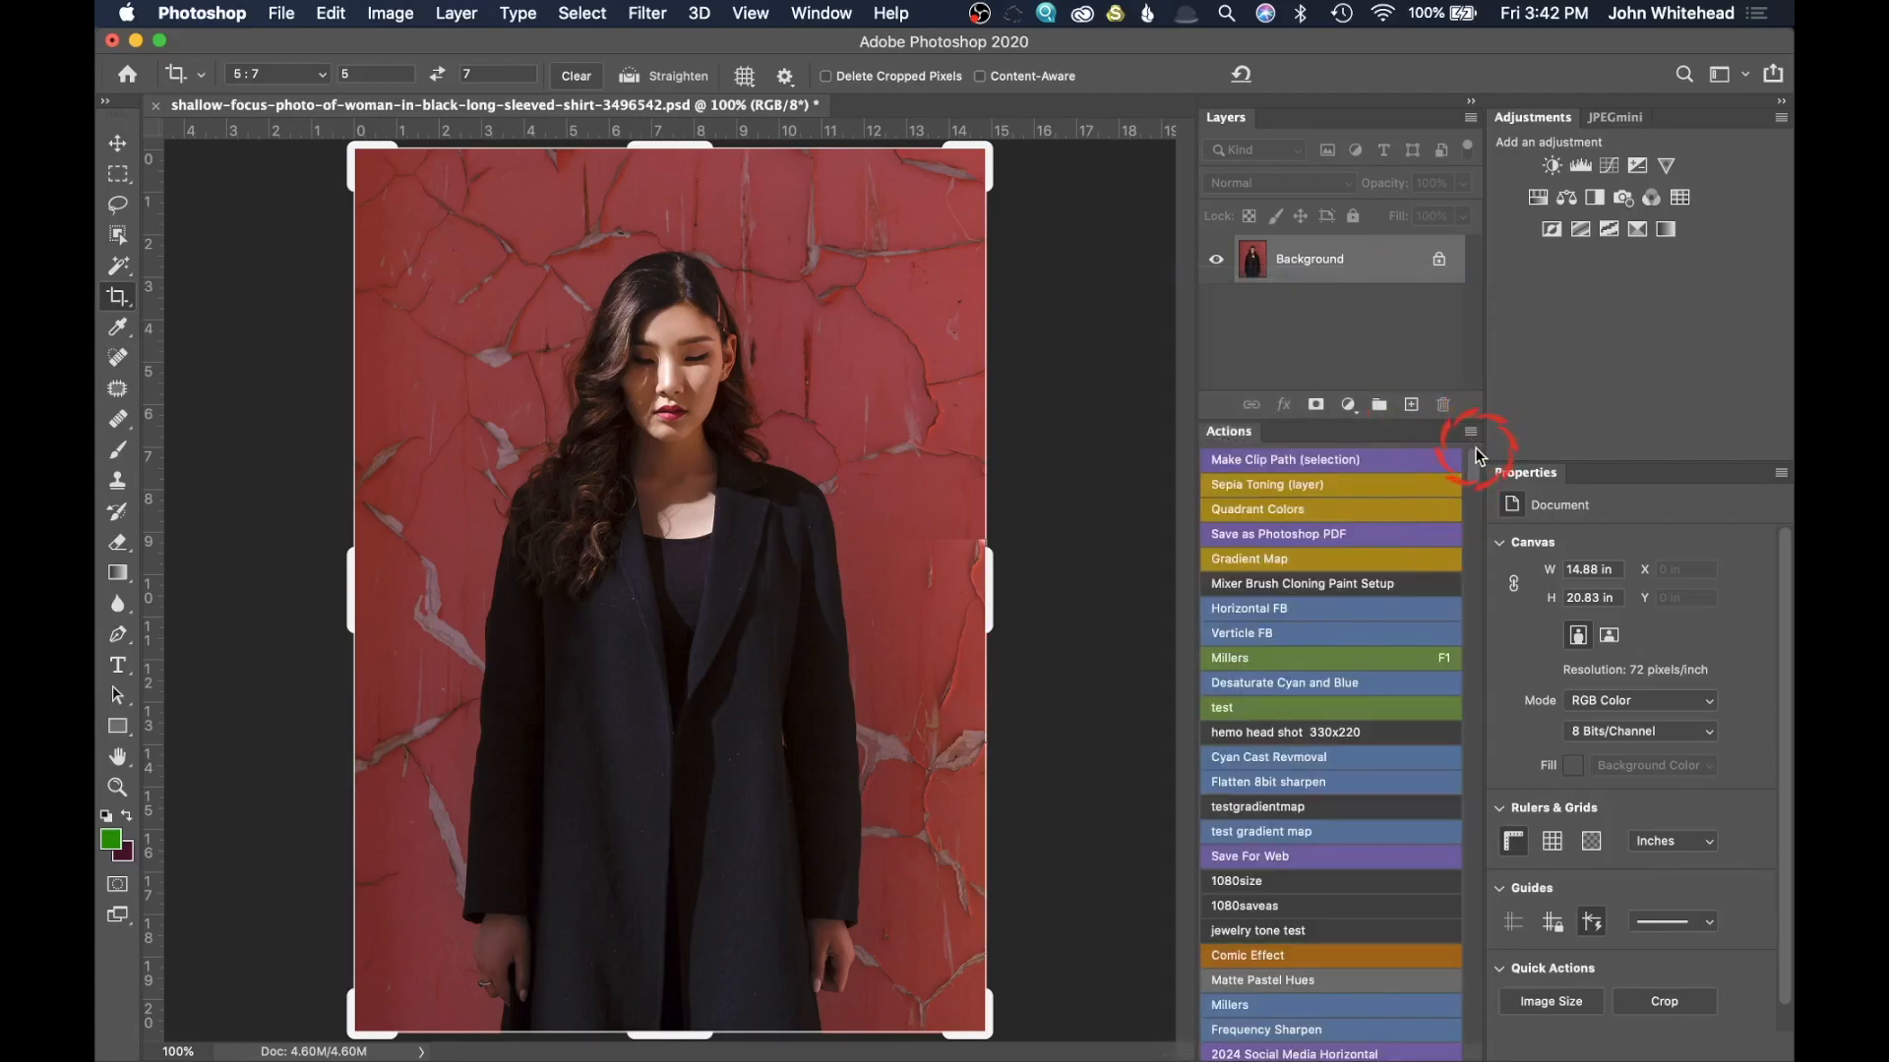
left_click_drag(1475, 446, 1412, 1057)
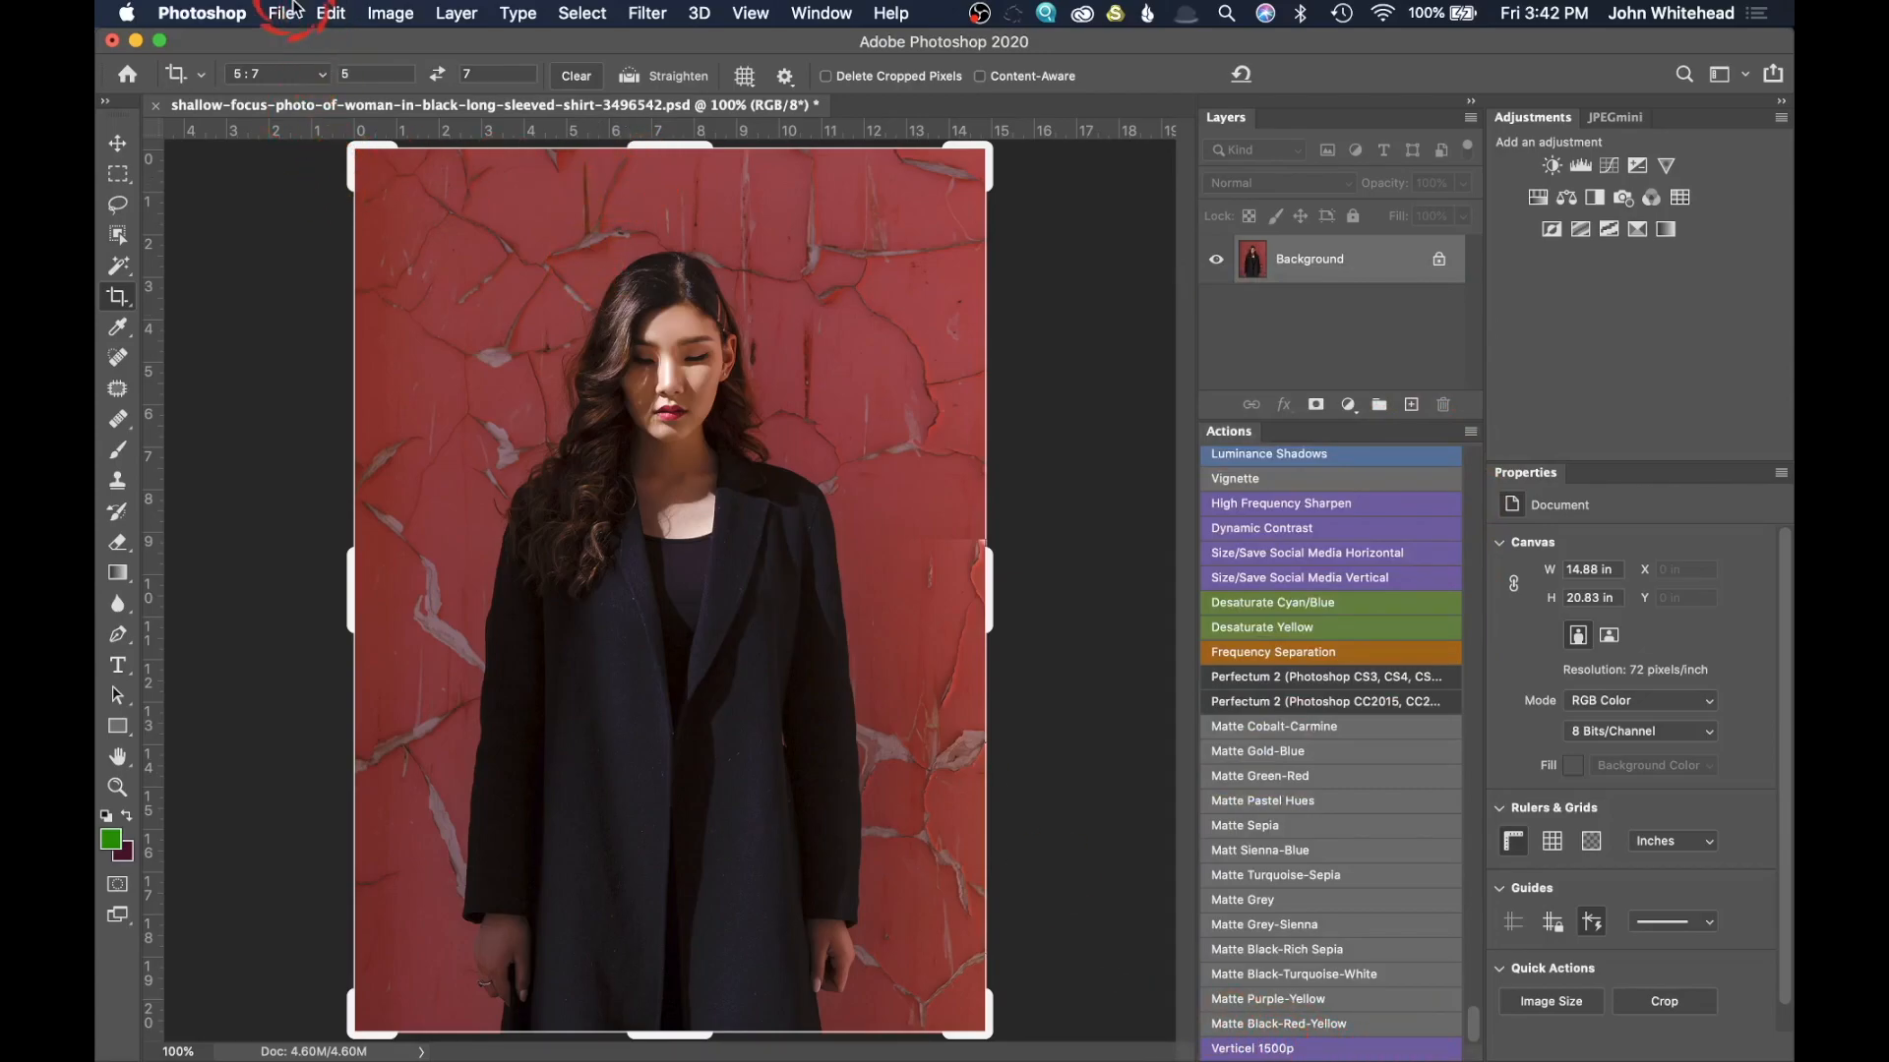
Step: Revert the photo to its last saved version and crop it to the 5:7 ratio
left_click(285, 12)
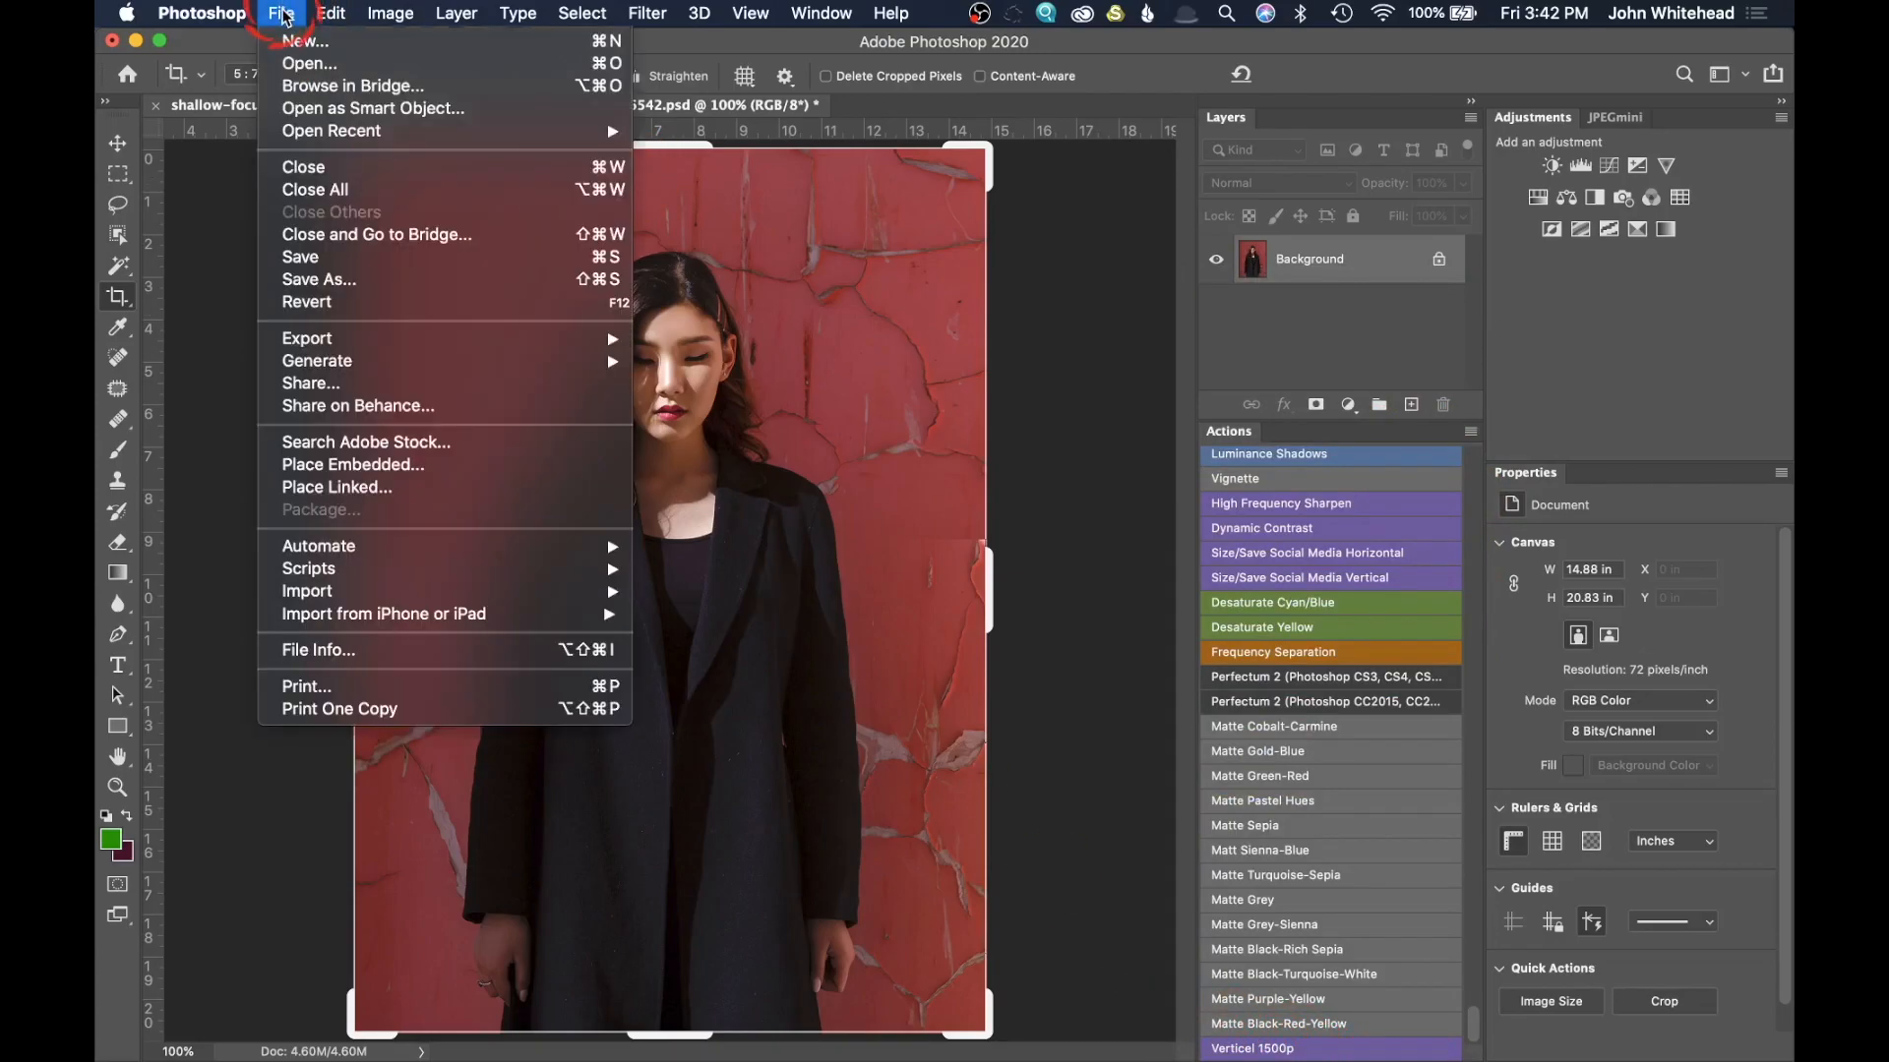
left_click(337, 303)
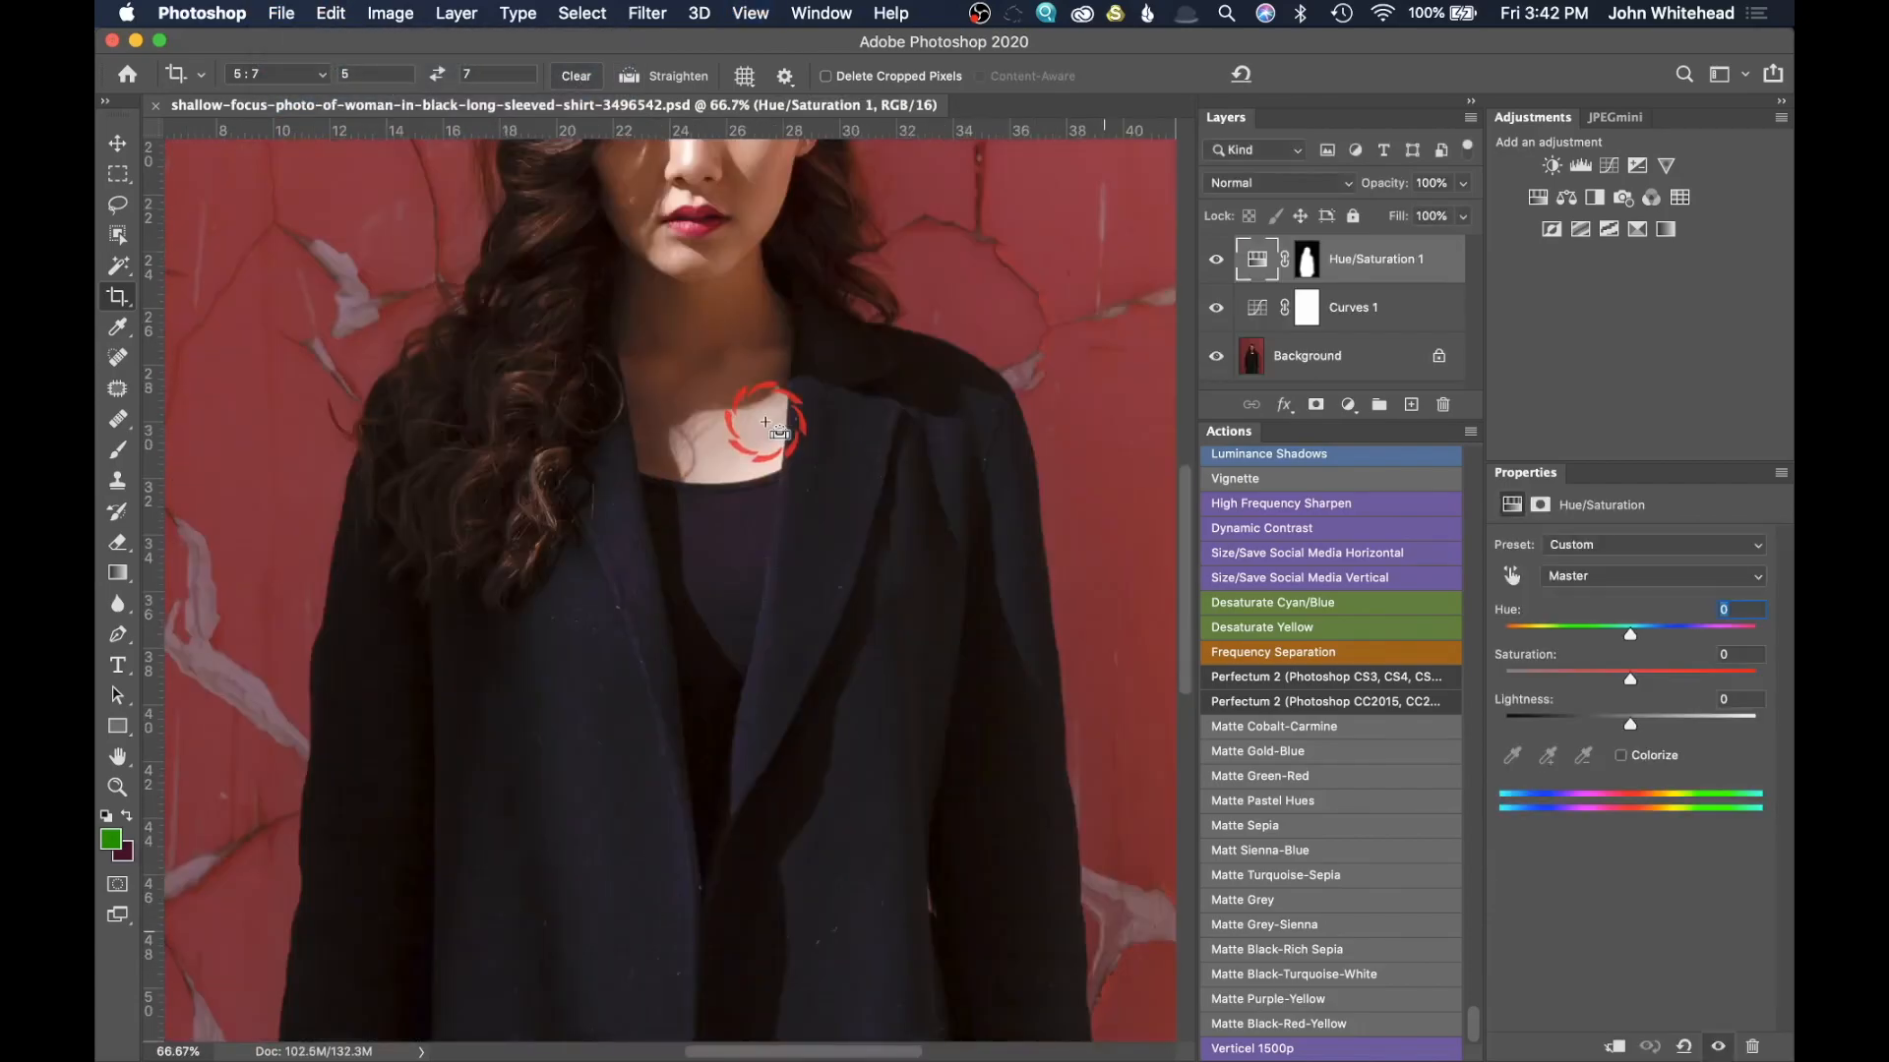
key("super+minus")
key("super+minus")
key("super+minus")
key("super+minus")
left_click(675, 313)
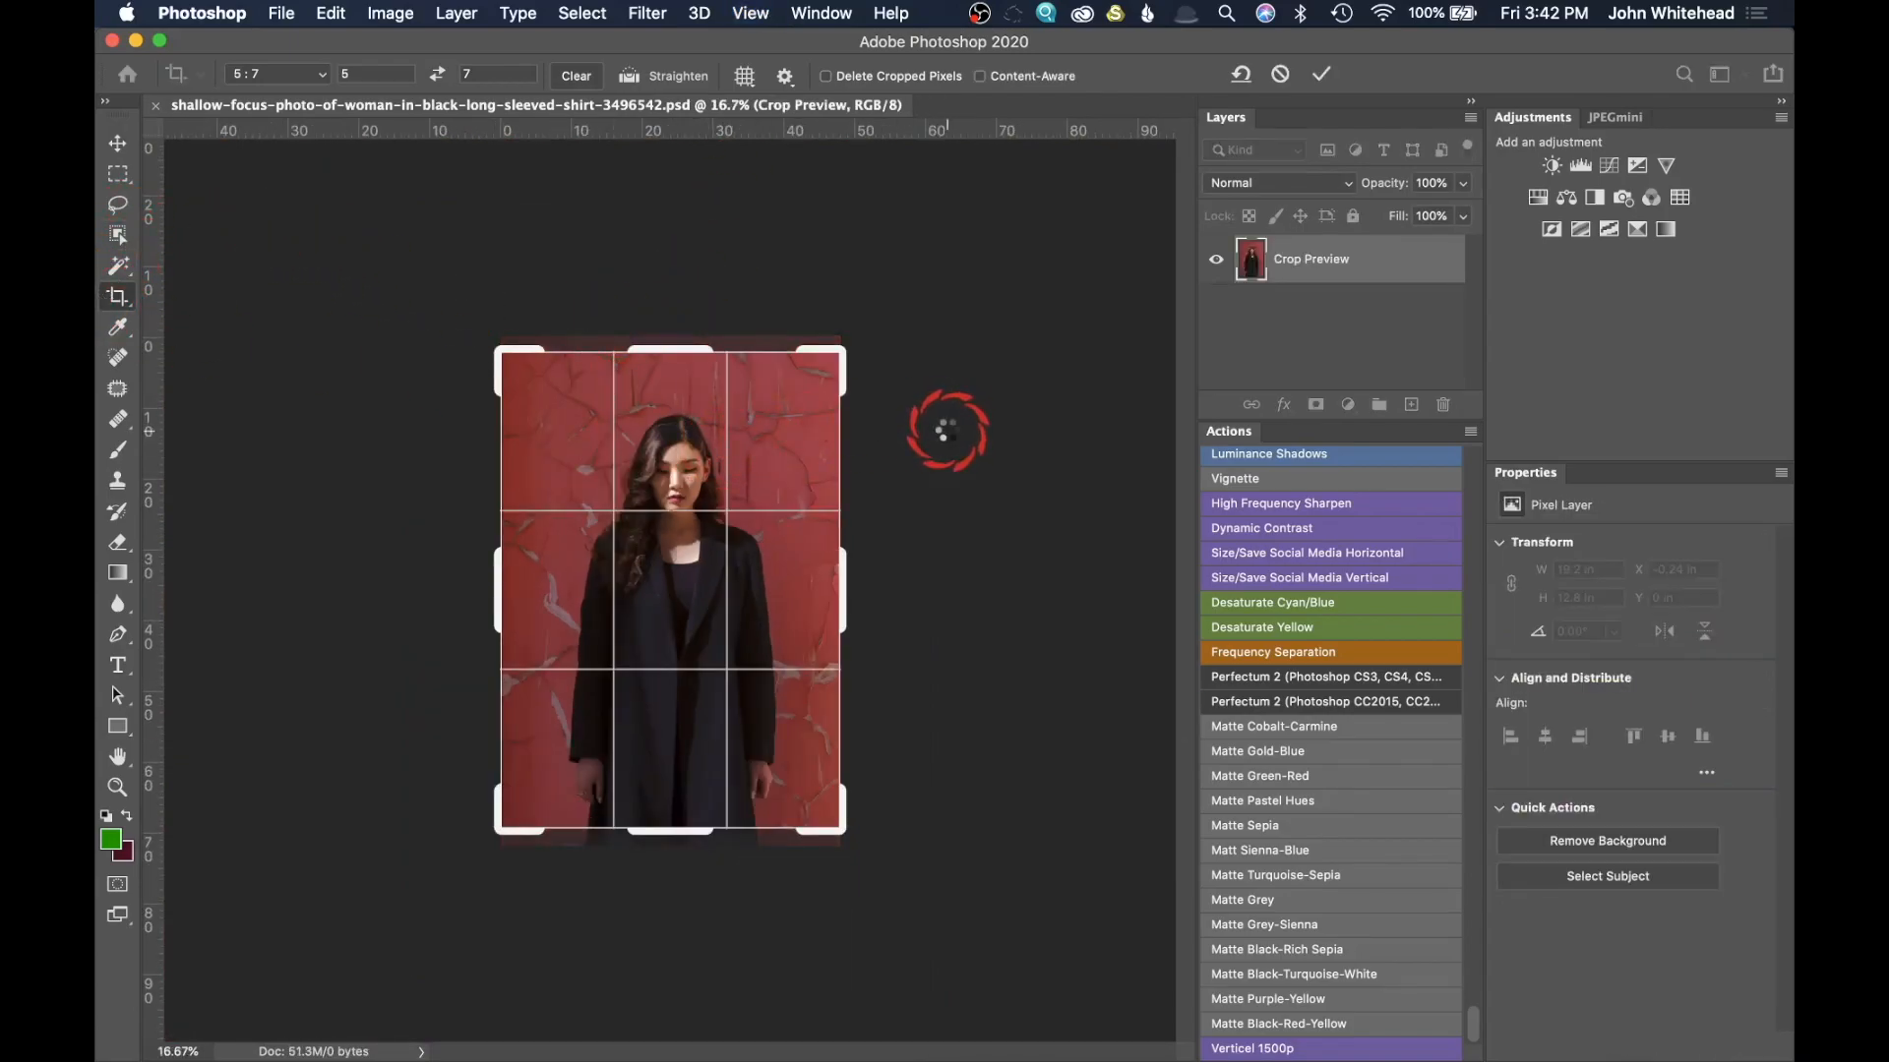
key("Return")
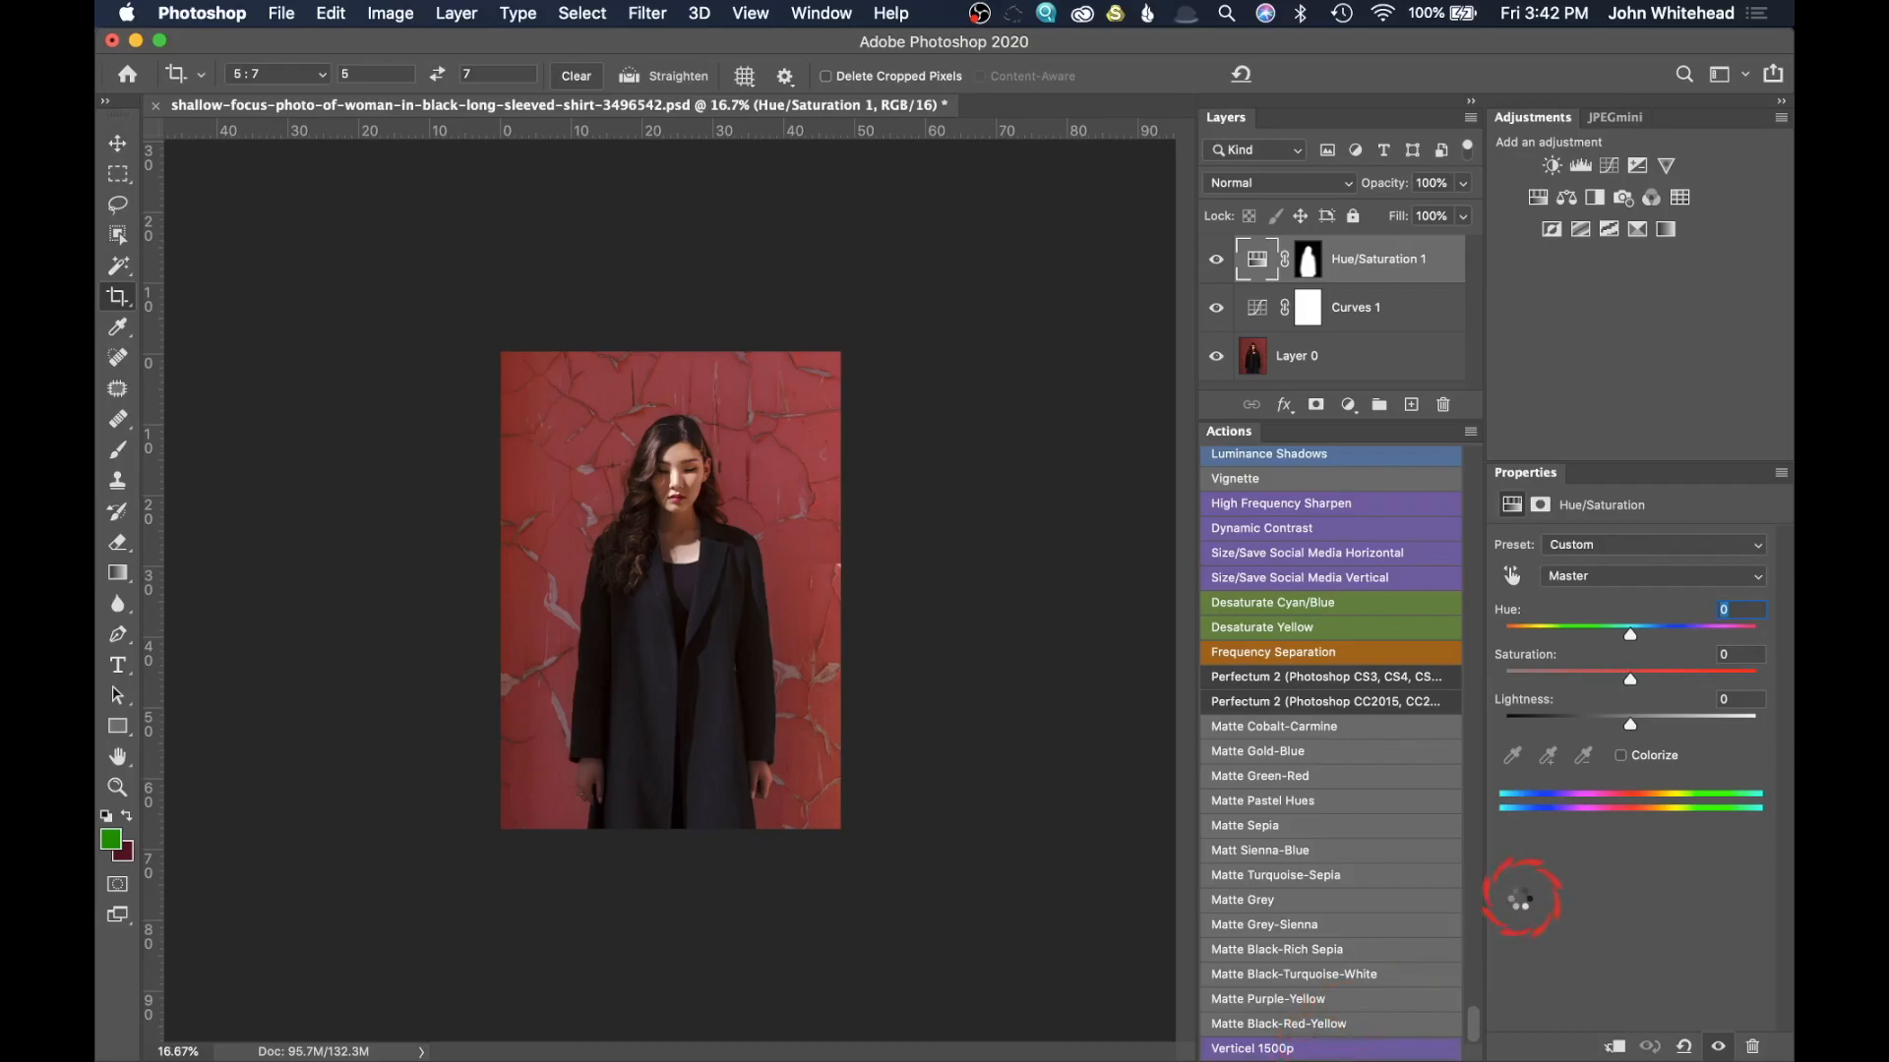
Step: Run the Verticel 1500p action on the cropped photo and inspect the processed image at 100%
key("super+equal")
key("super+equal")
key("super+equal")
key("super+equal")
key("super+equal")
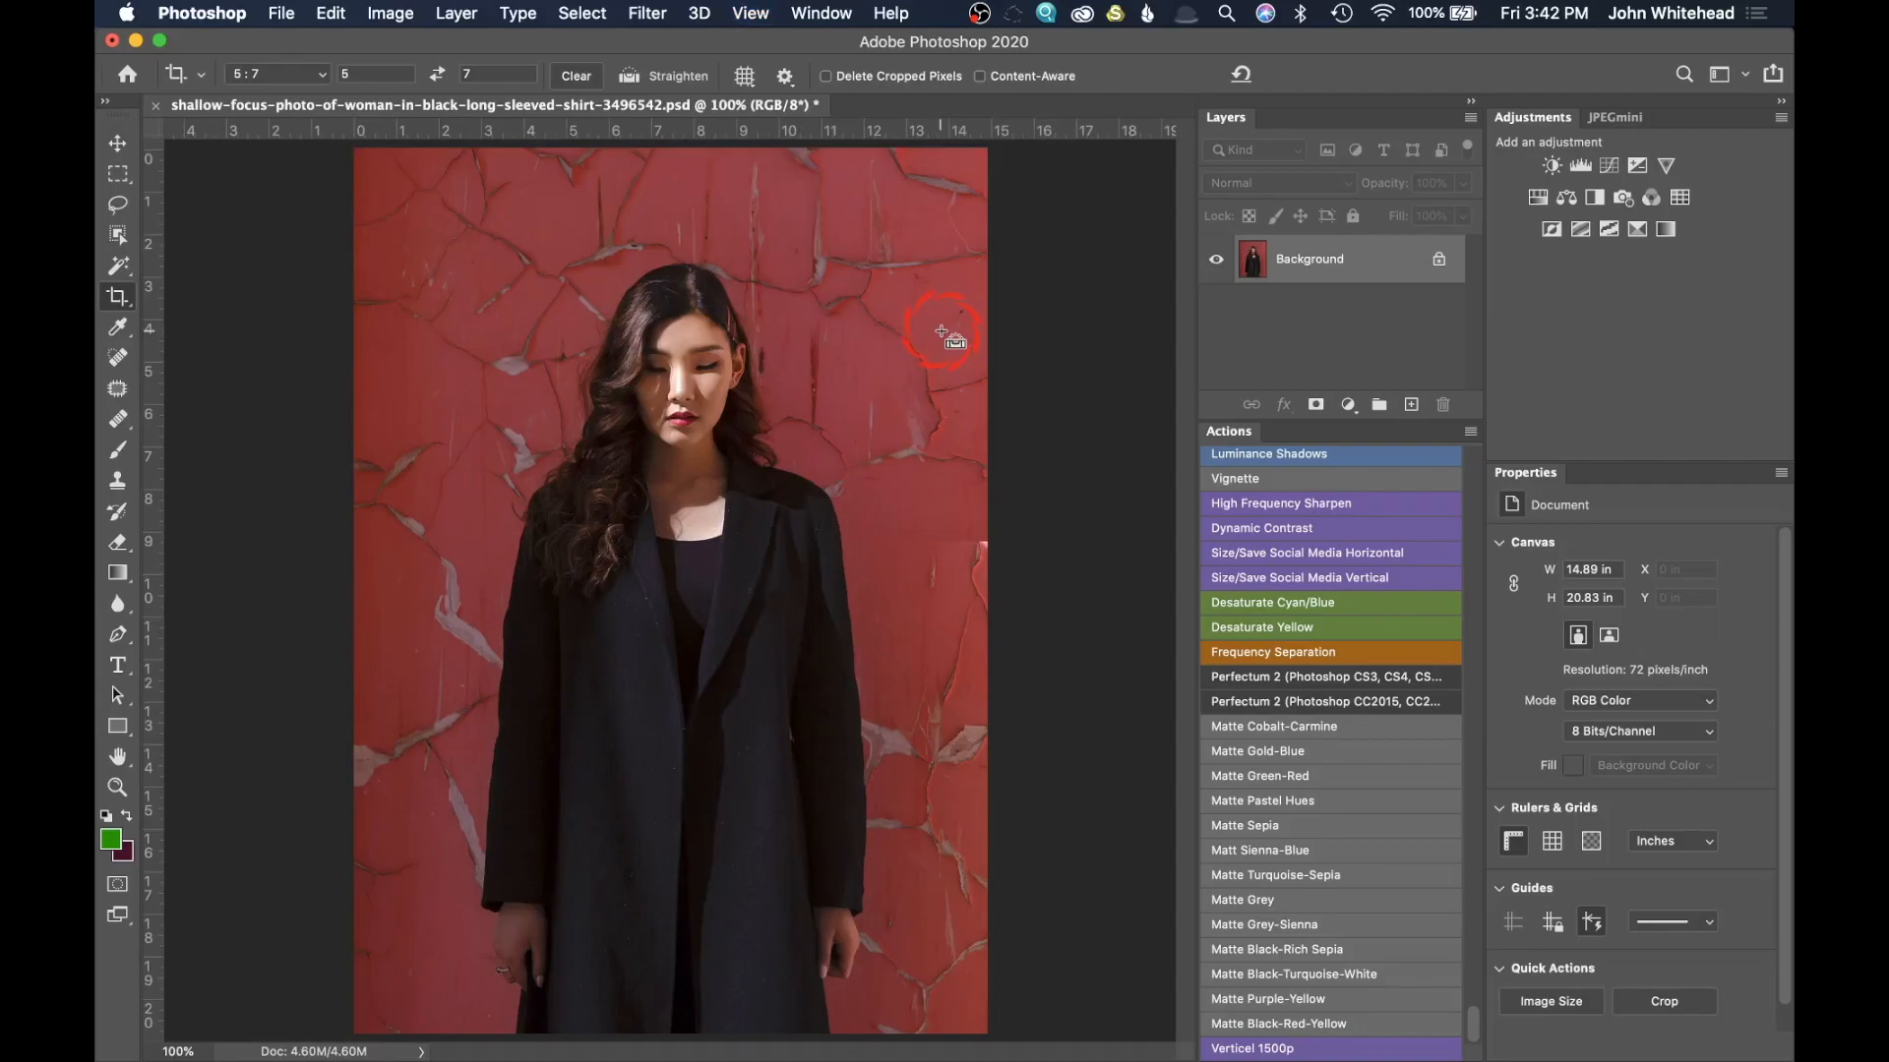
key("super+minus")
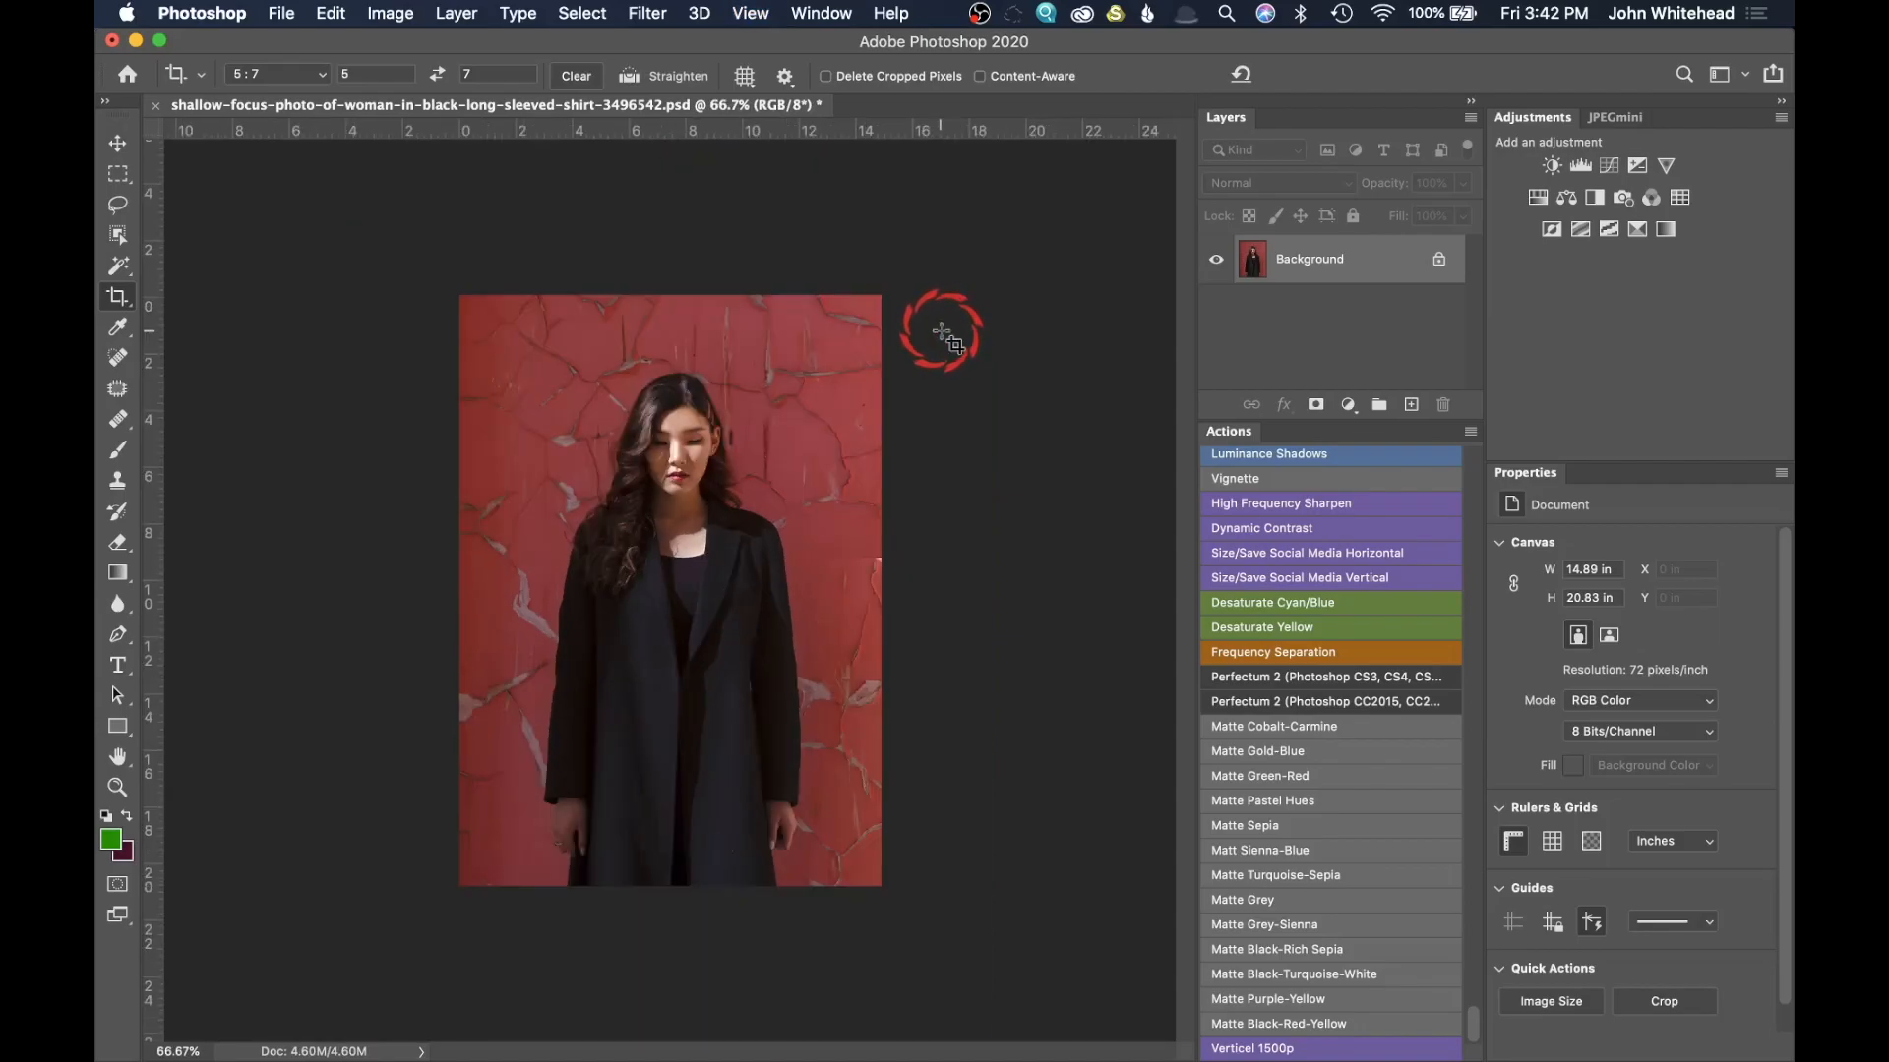
key("super")
key("super+shift+s")
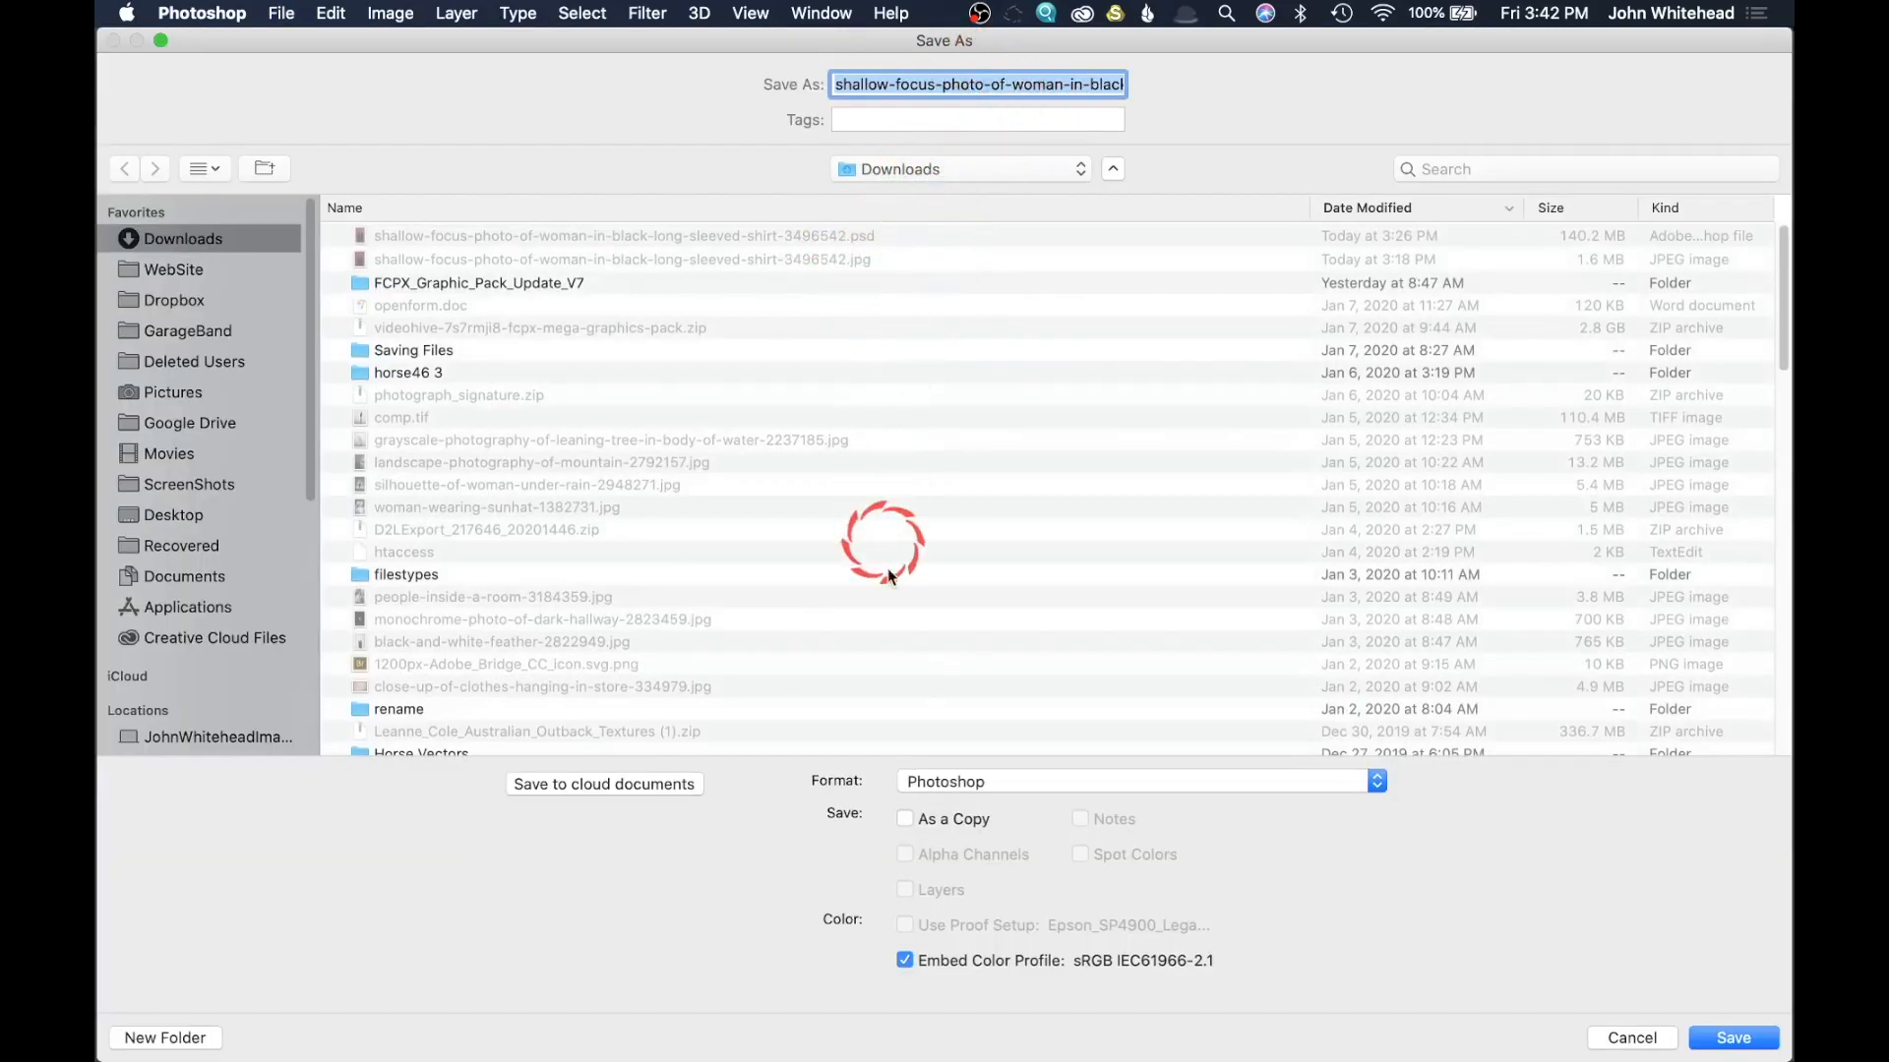
left_click(1018, 782)
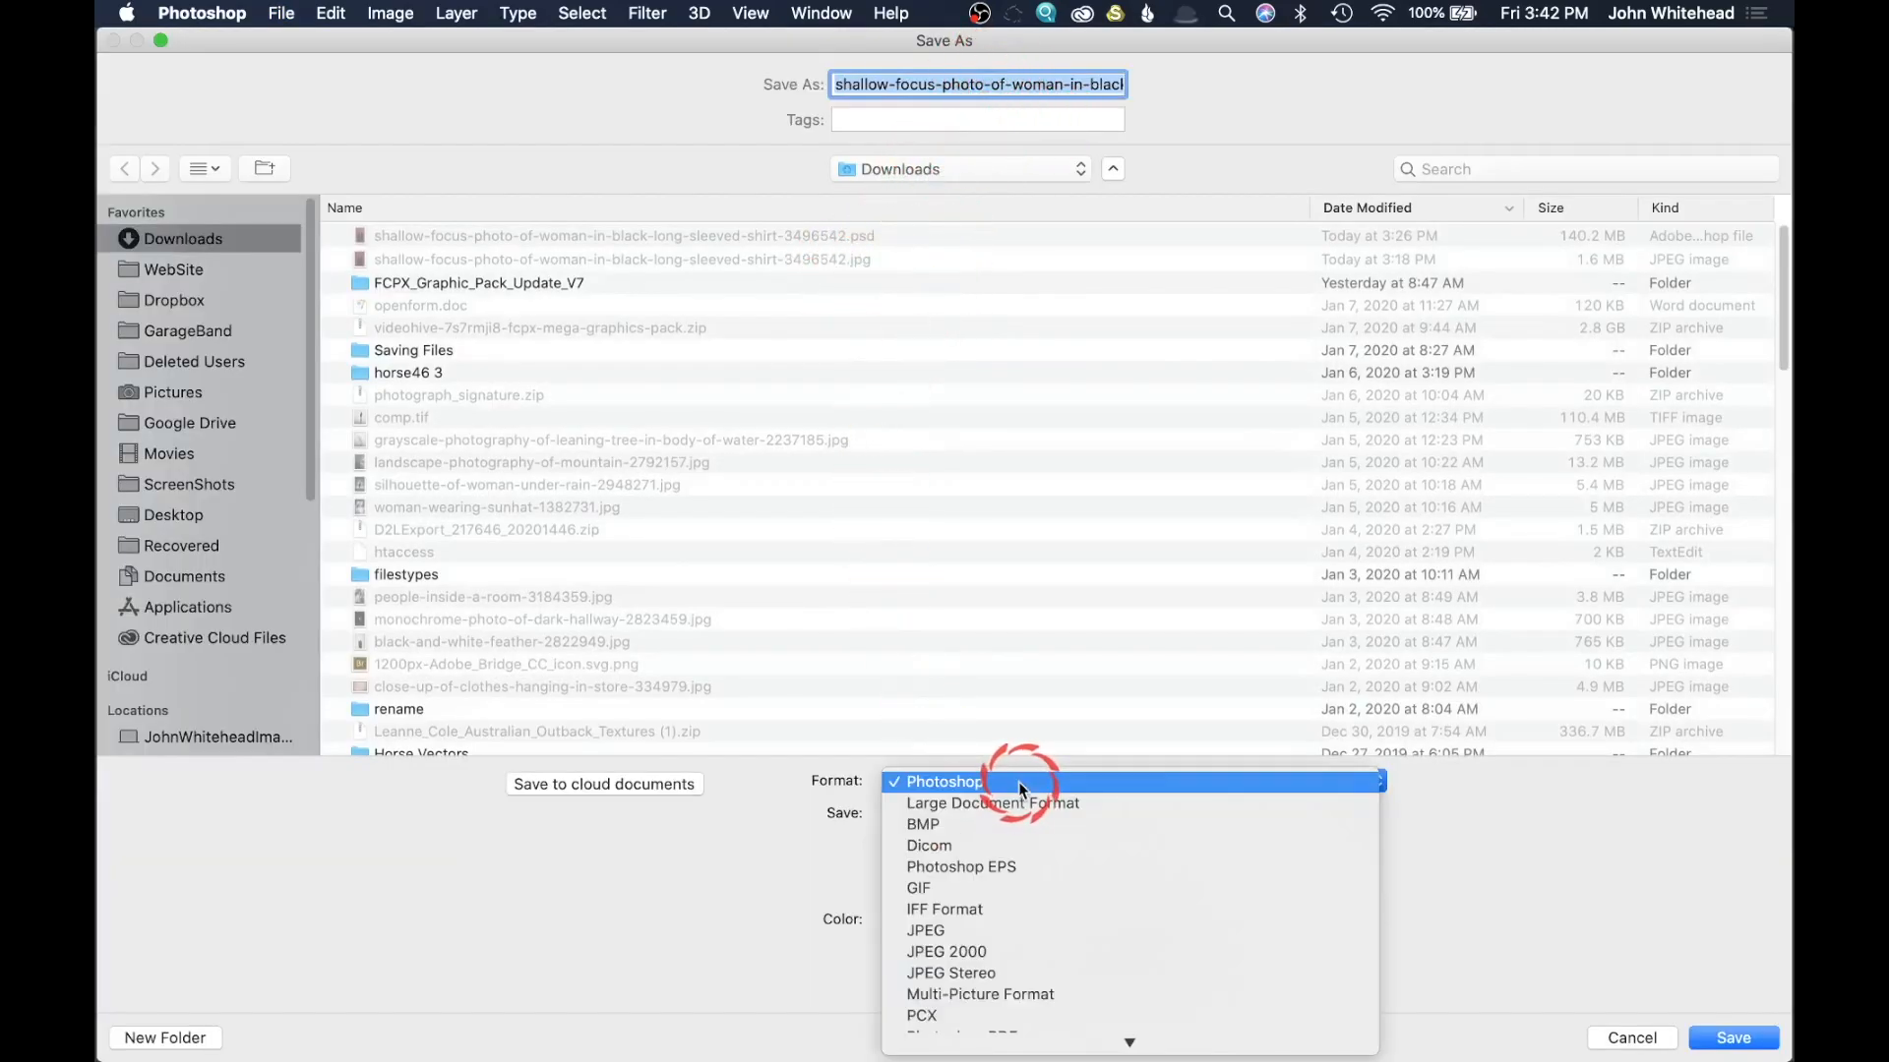
left_click(1028, 928)
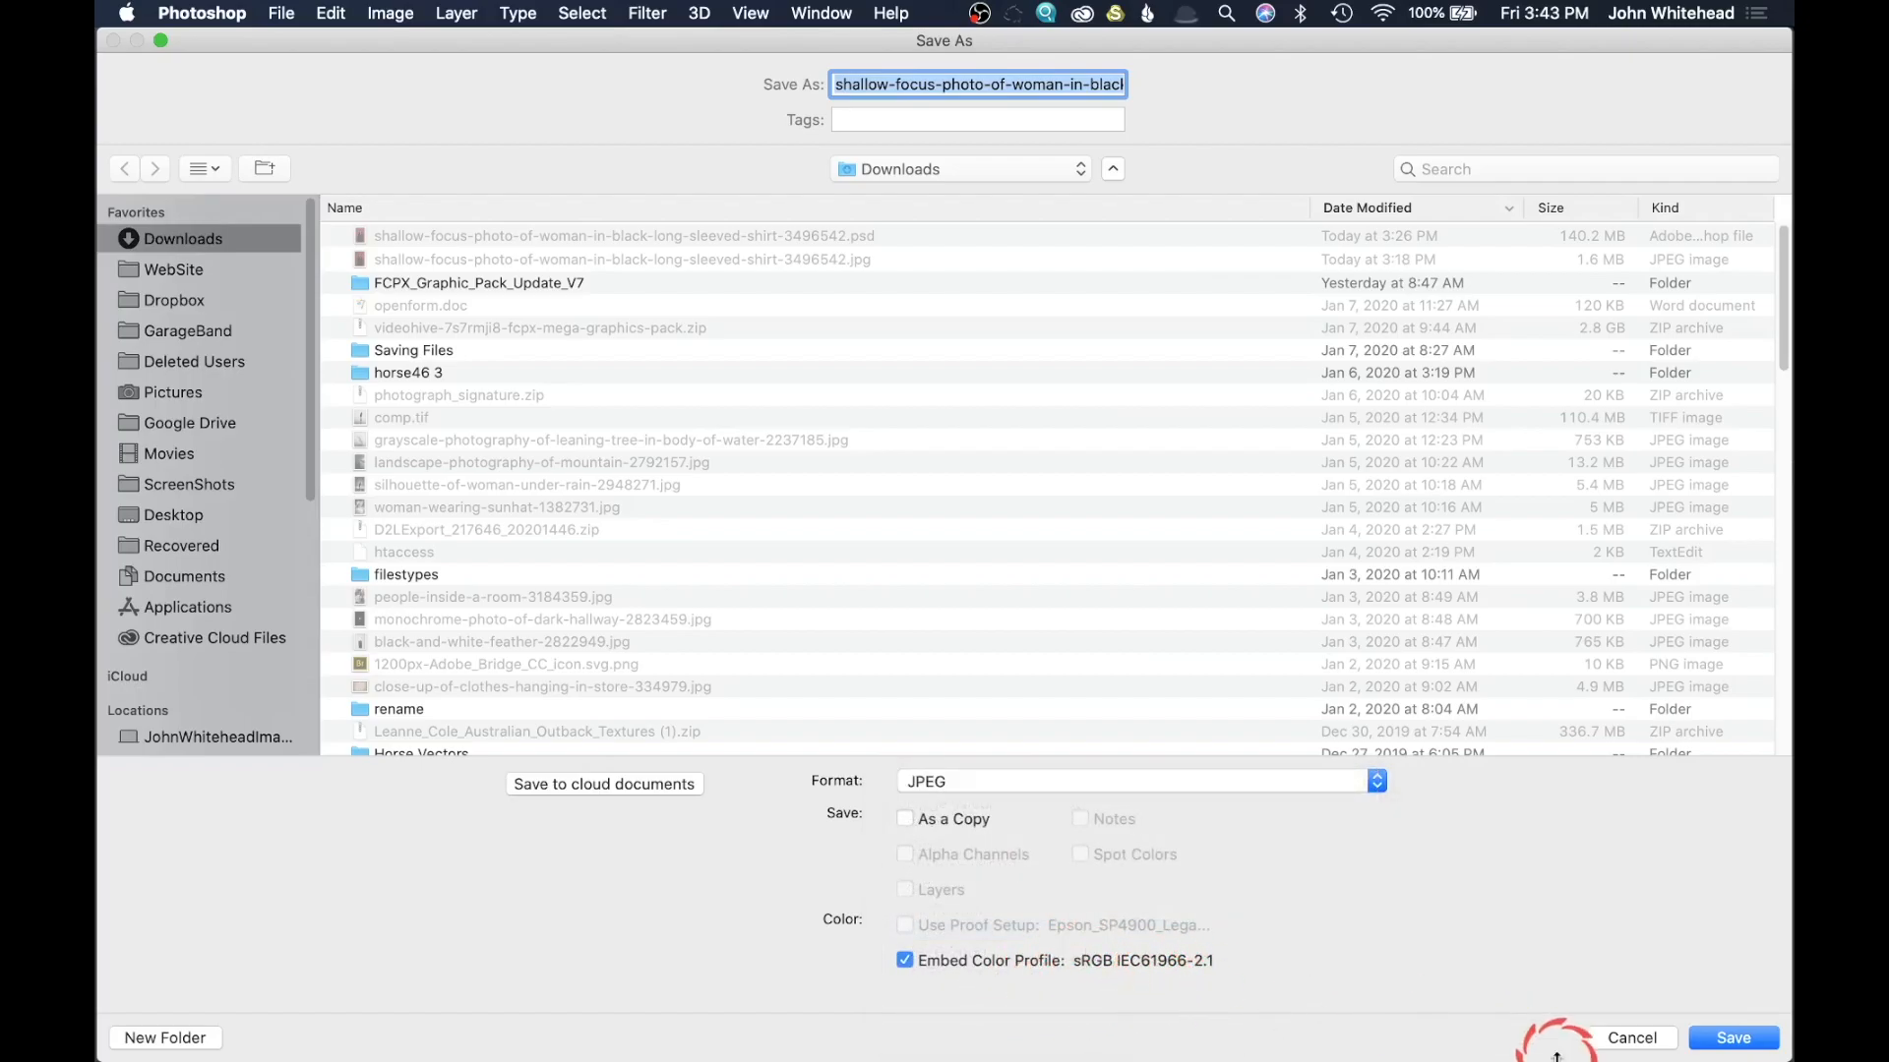
left_click(1658, 1040)
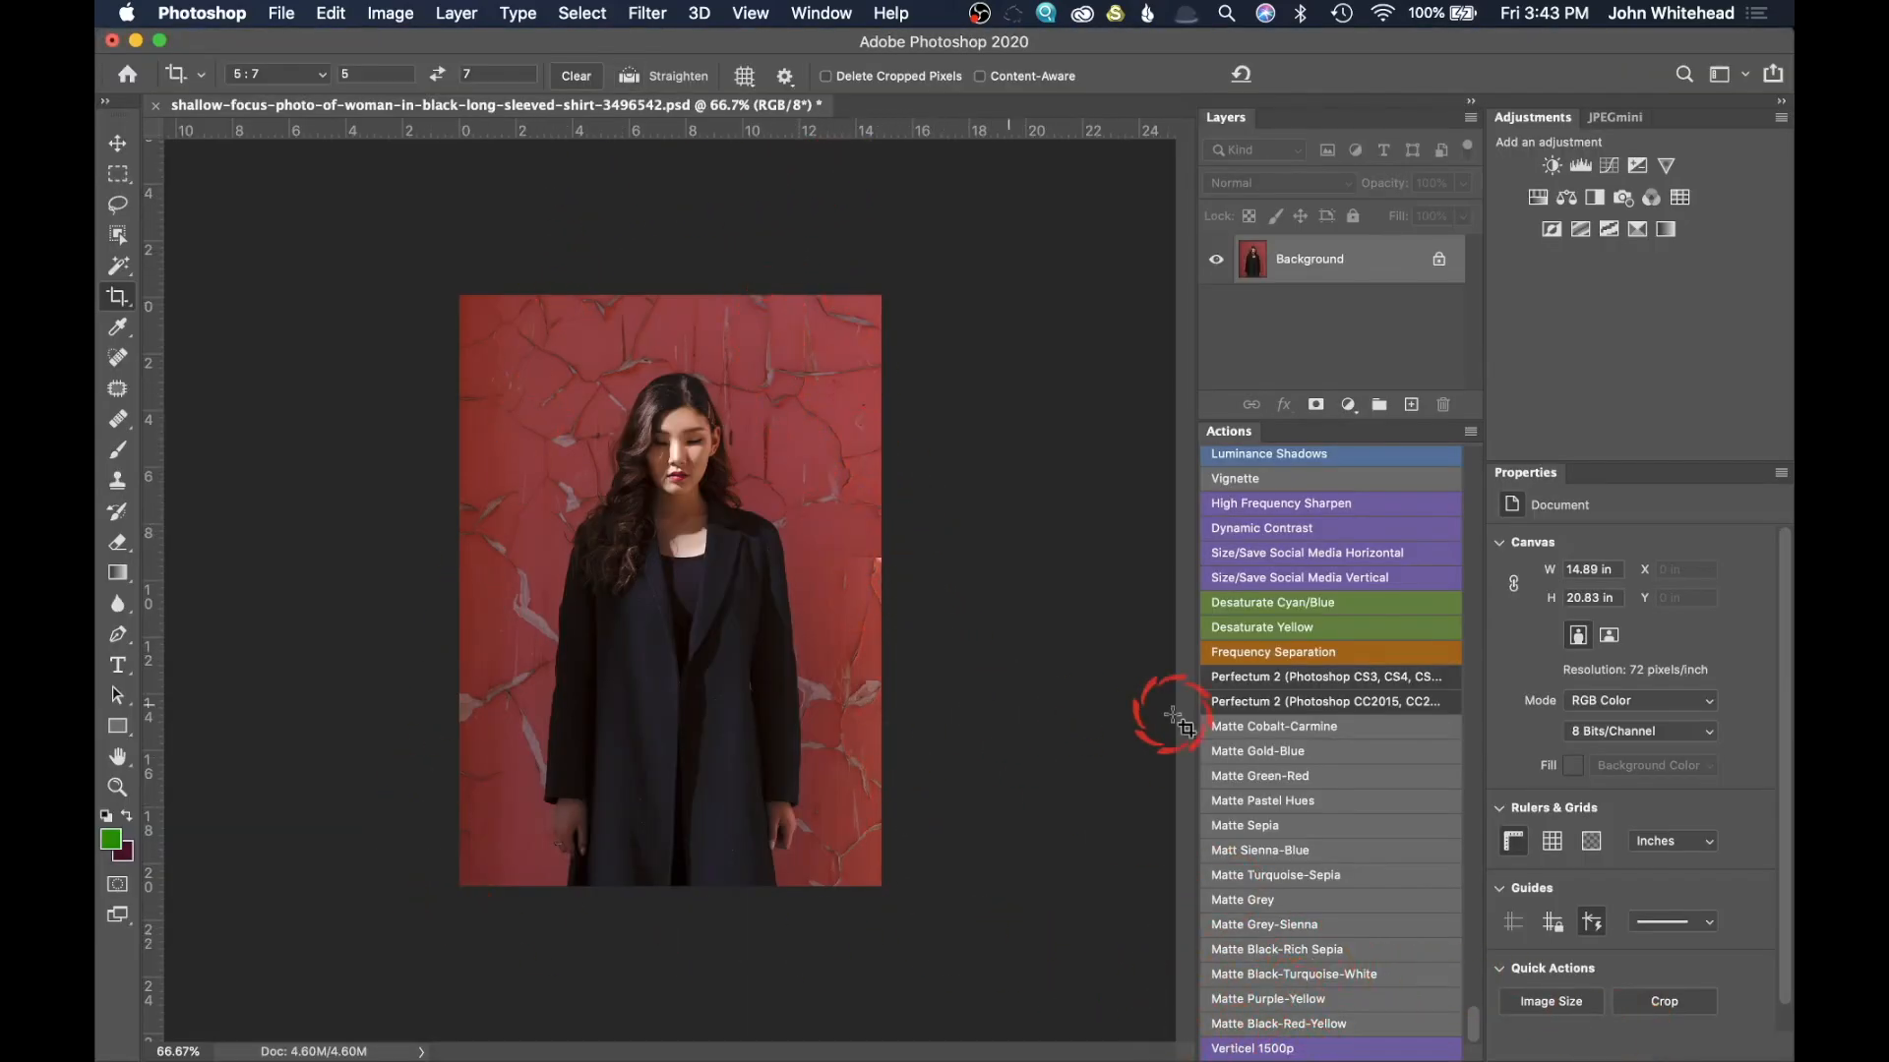
Step: Leave Button Mode, enable the dialog pause for the Image Size step of Verticel 1500p, and return to Button Mode
left_click(1469, 434)
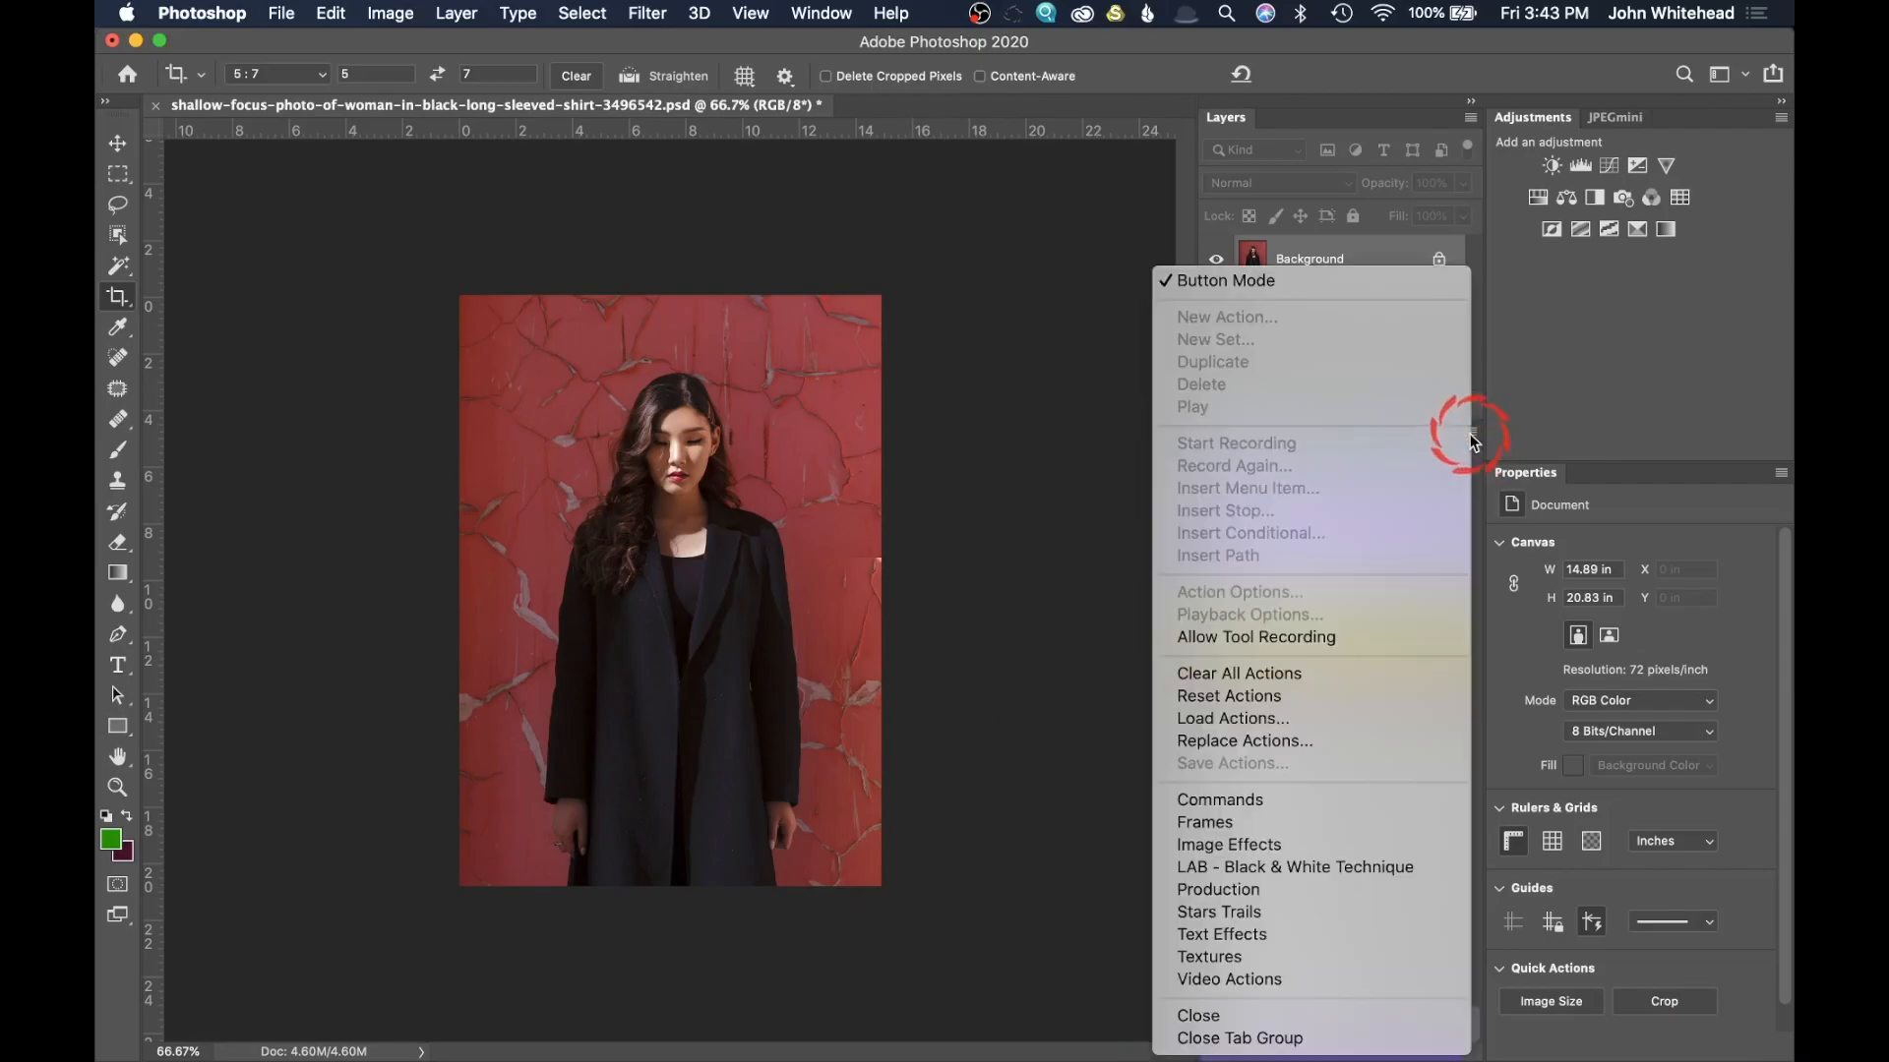
left_click(1299, 282)
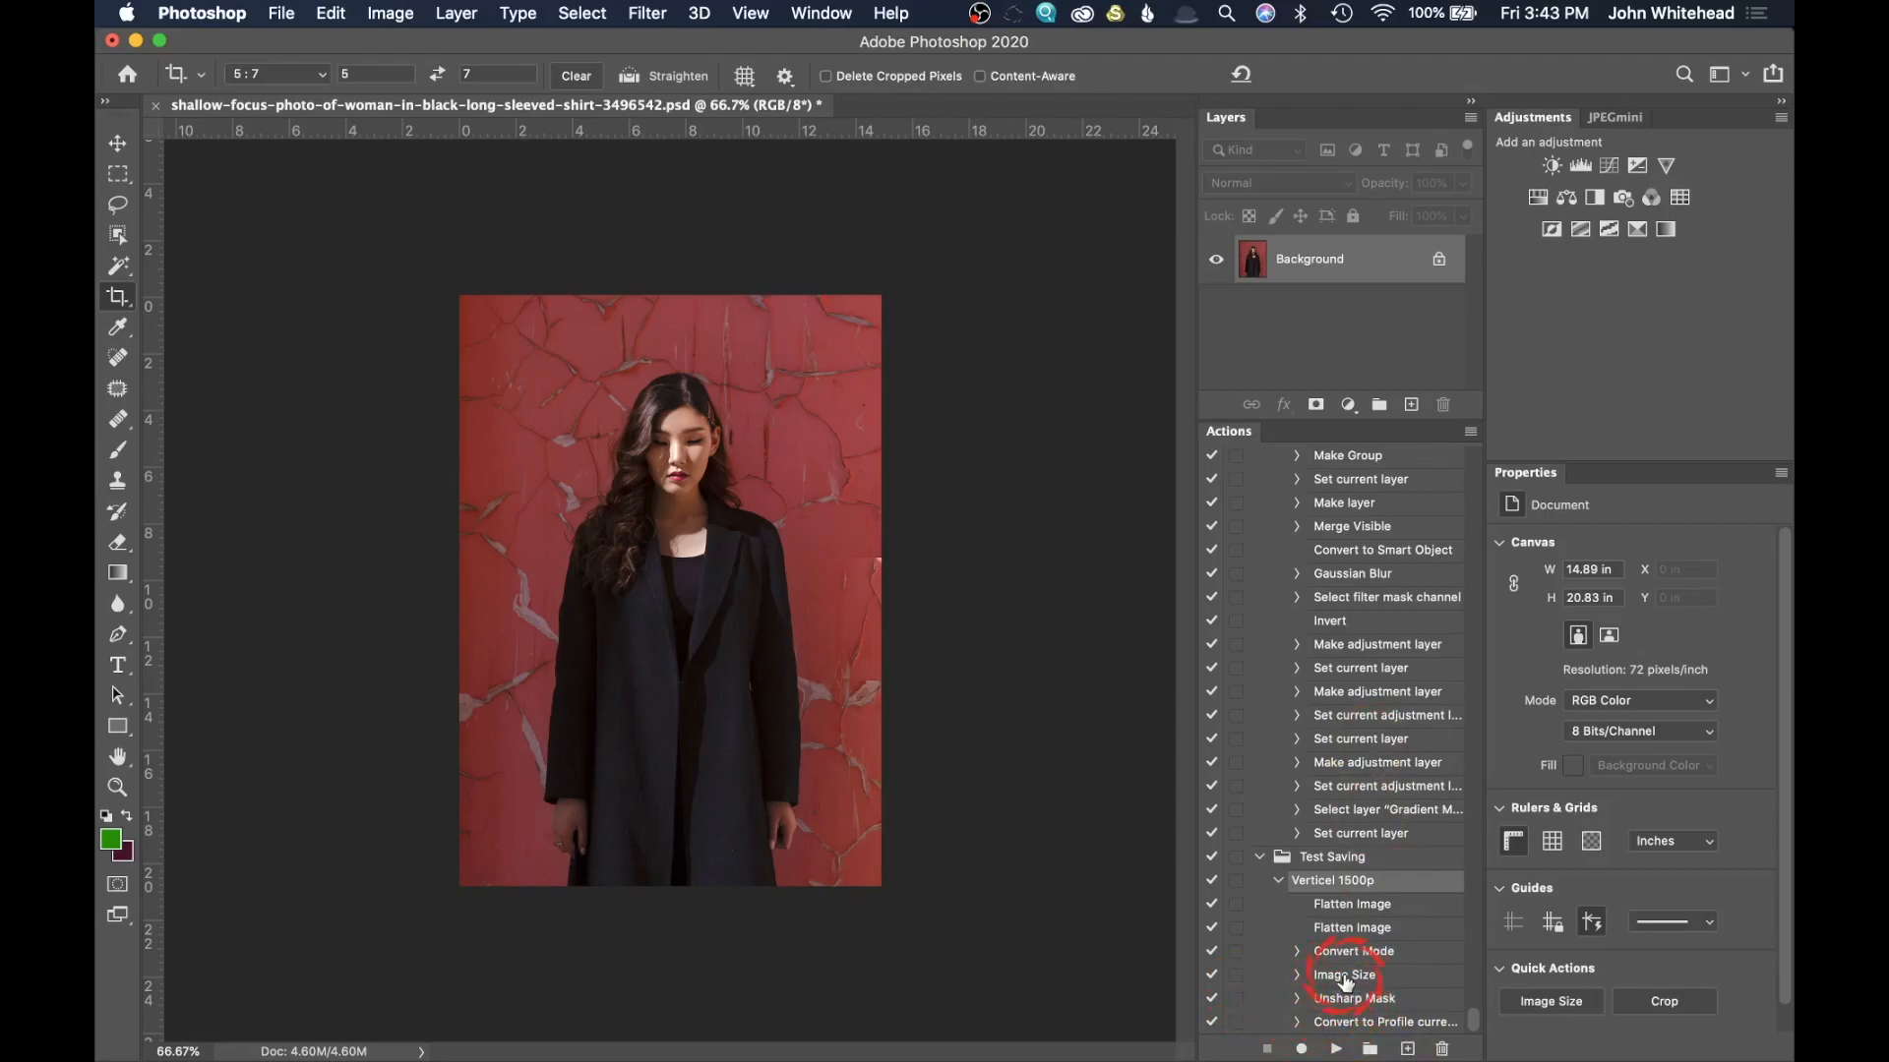
left_click(1236, 979)
left_click(1471, 432)
left_click(1523, 282)
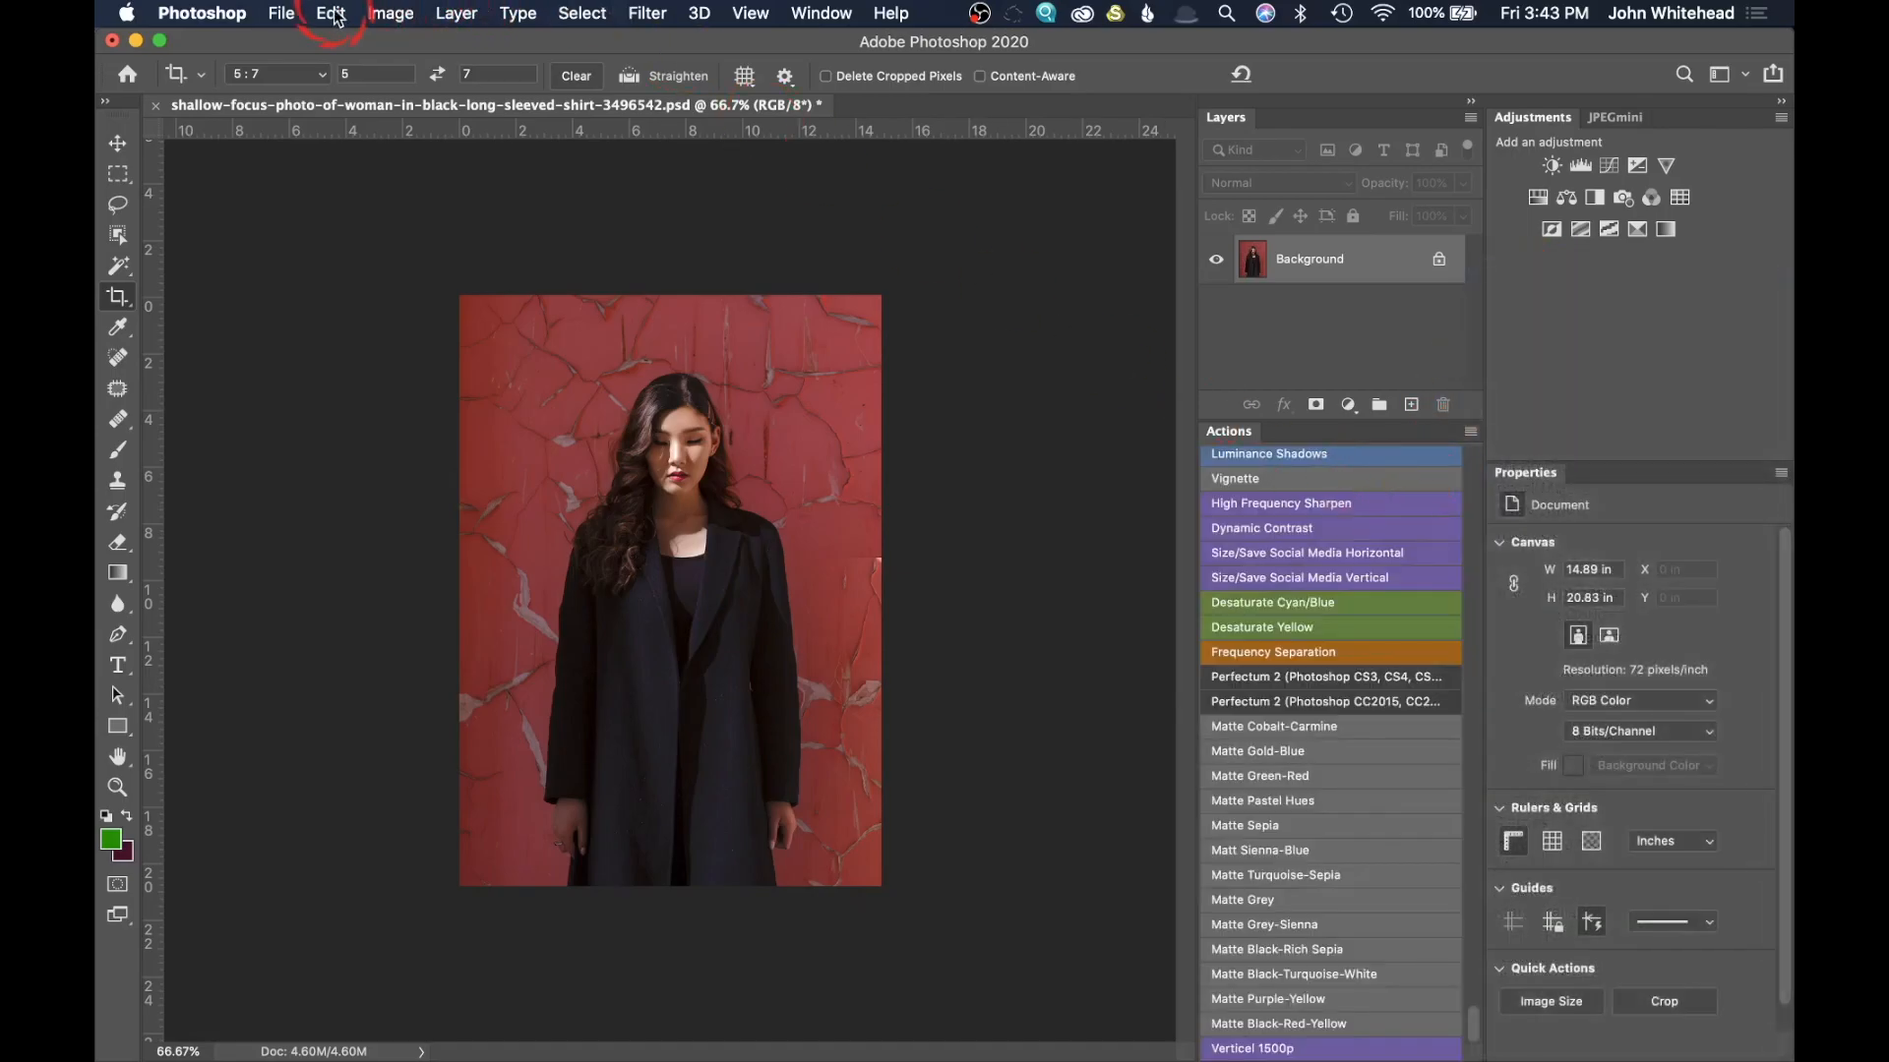
Step: Revert the processed photo to its saved layered version
left_click(388, 12)
left_click(397, 10)
left_click(298, 12)
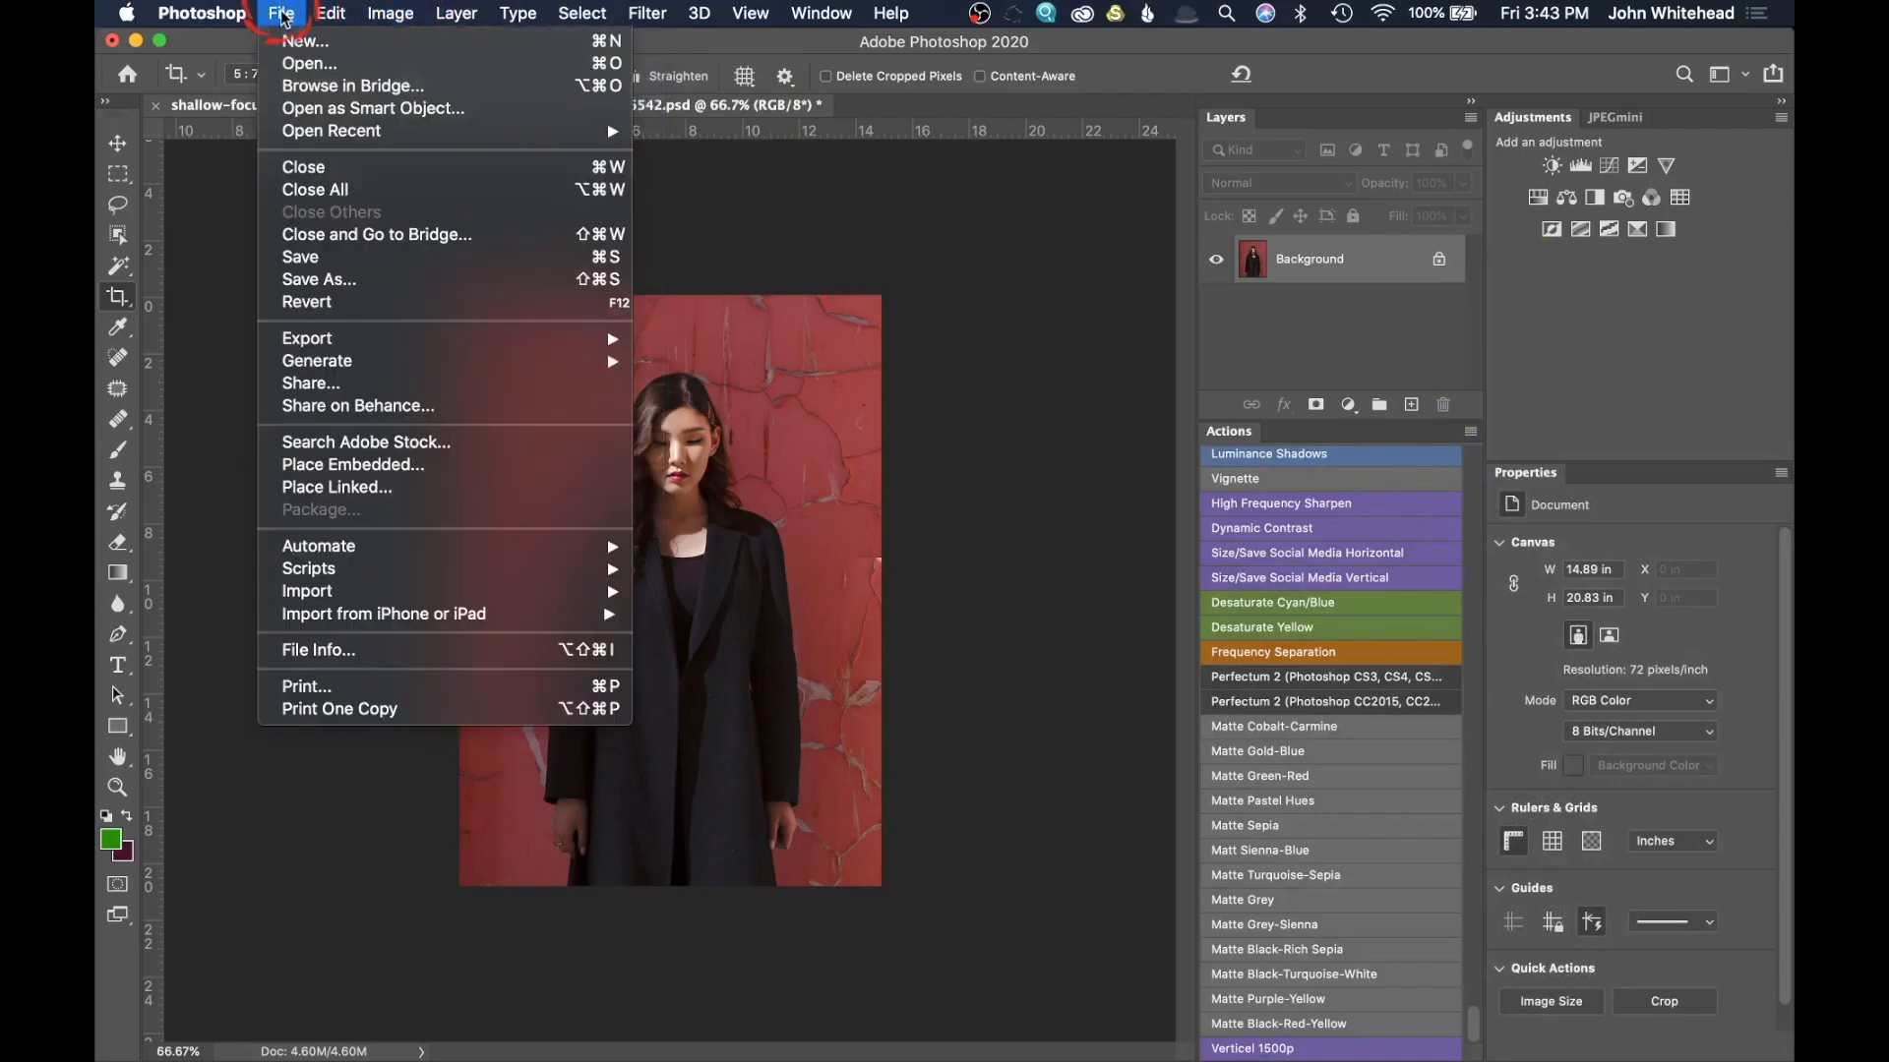
left_click(336, 301)
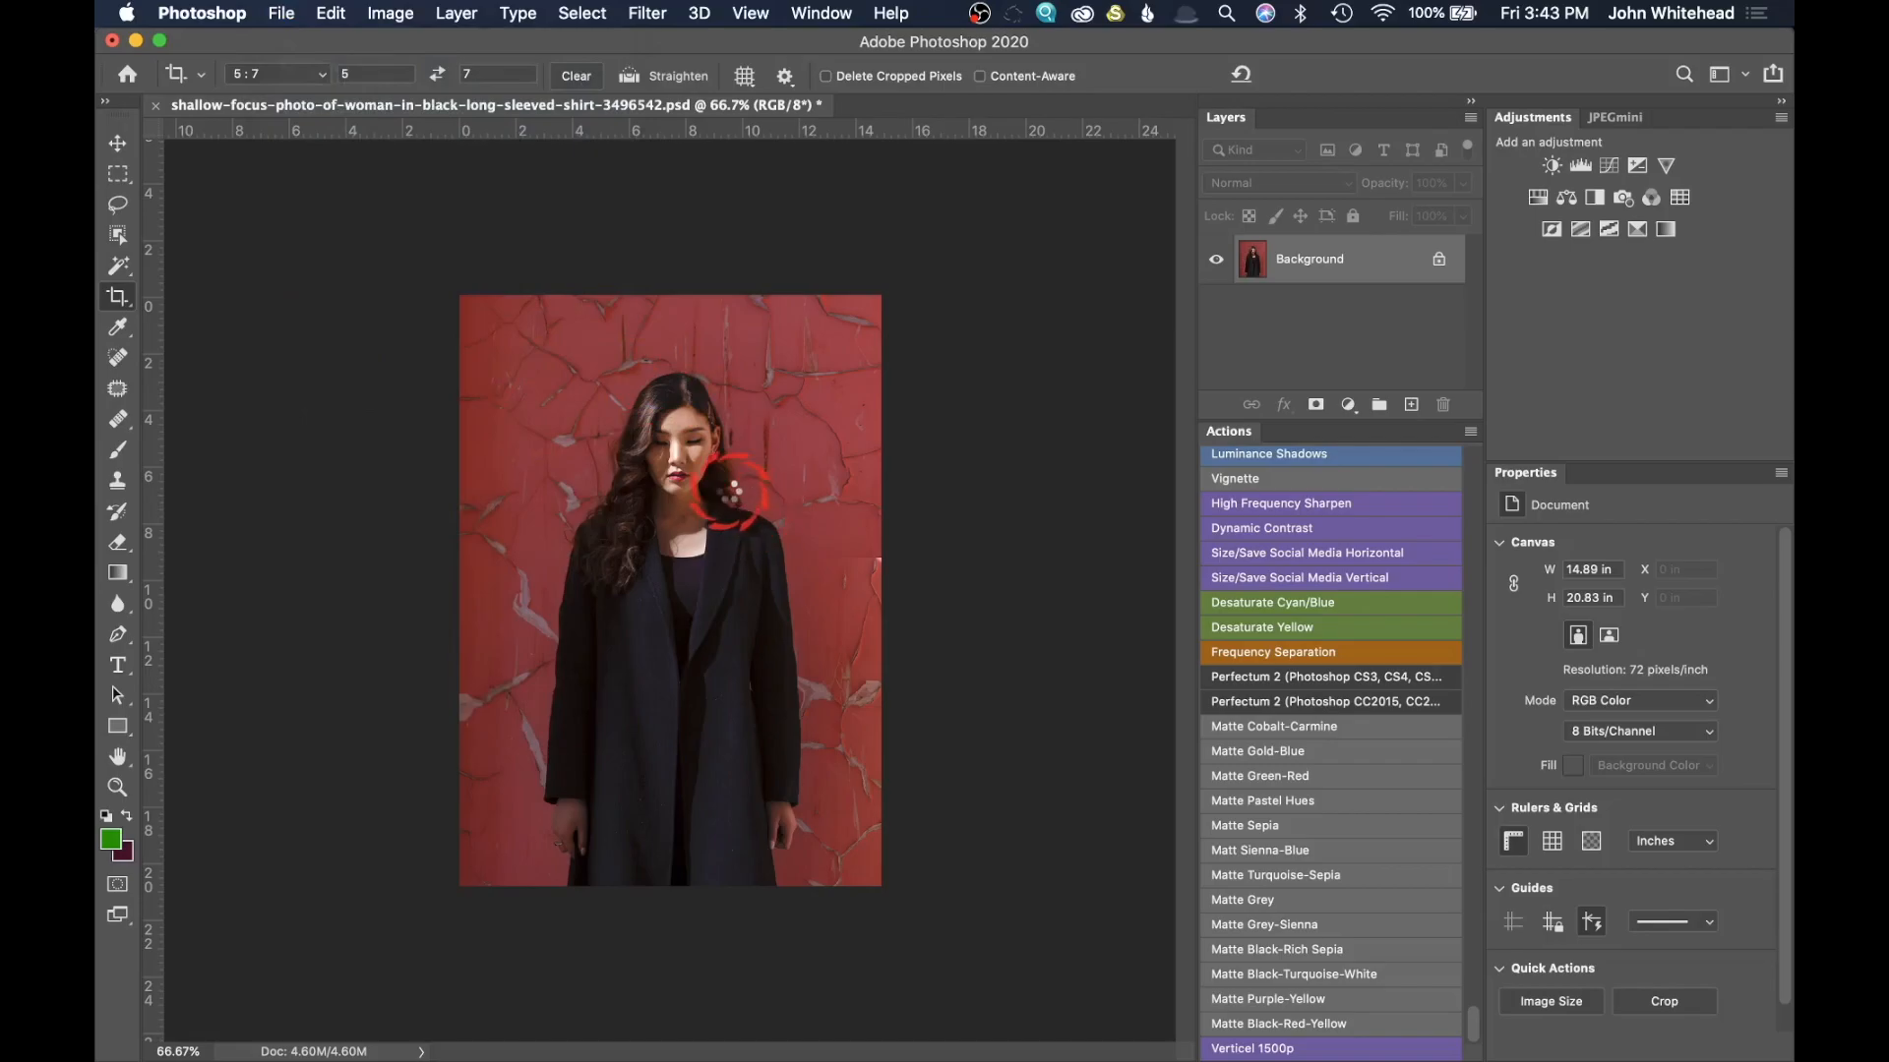
Step: Crop the reverted portrait to the 5:7 ratio using the default crop frame
key("super+minus")
key("super+minus")
key("super+minus")
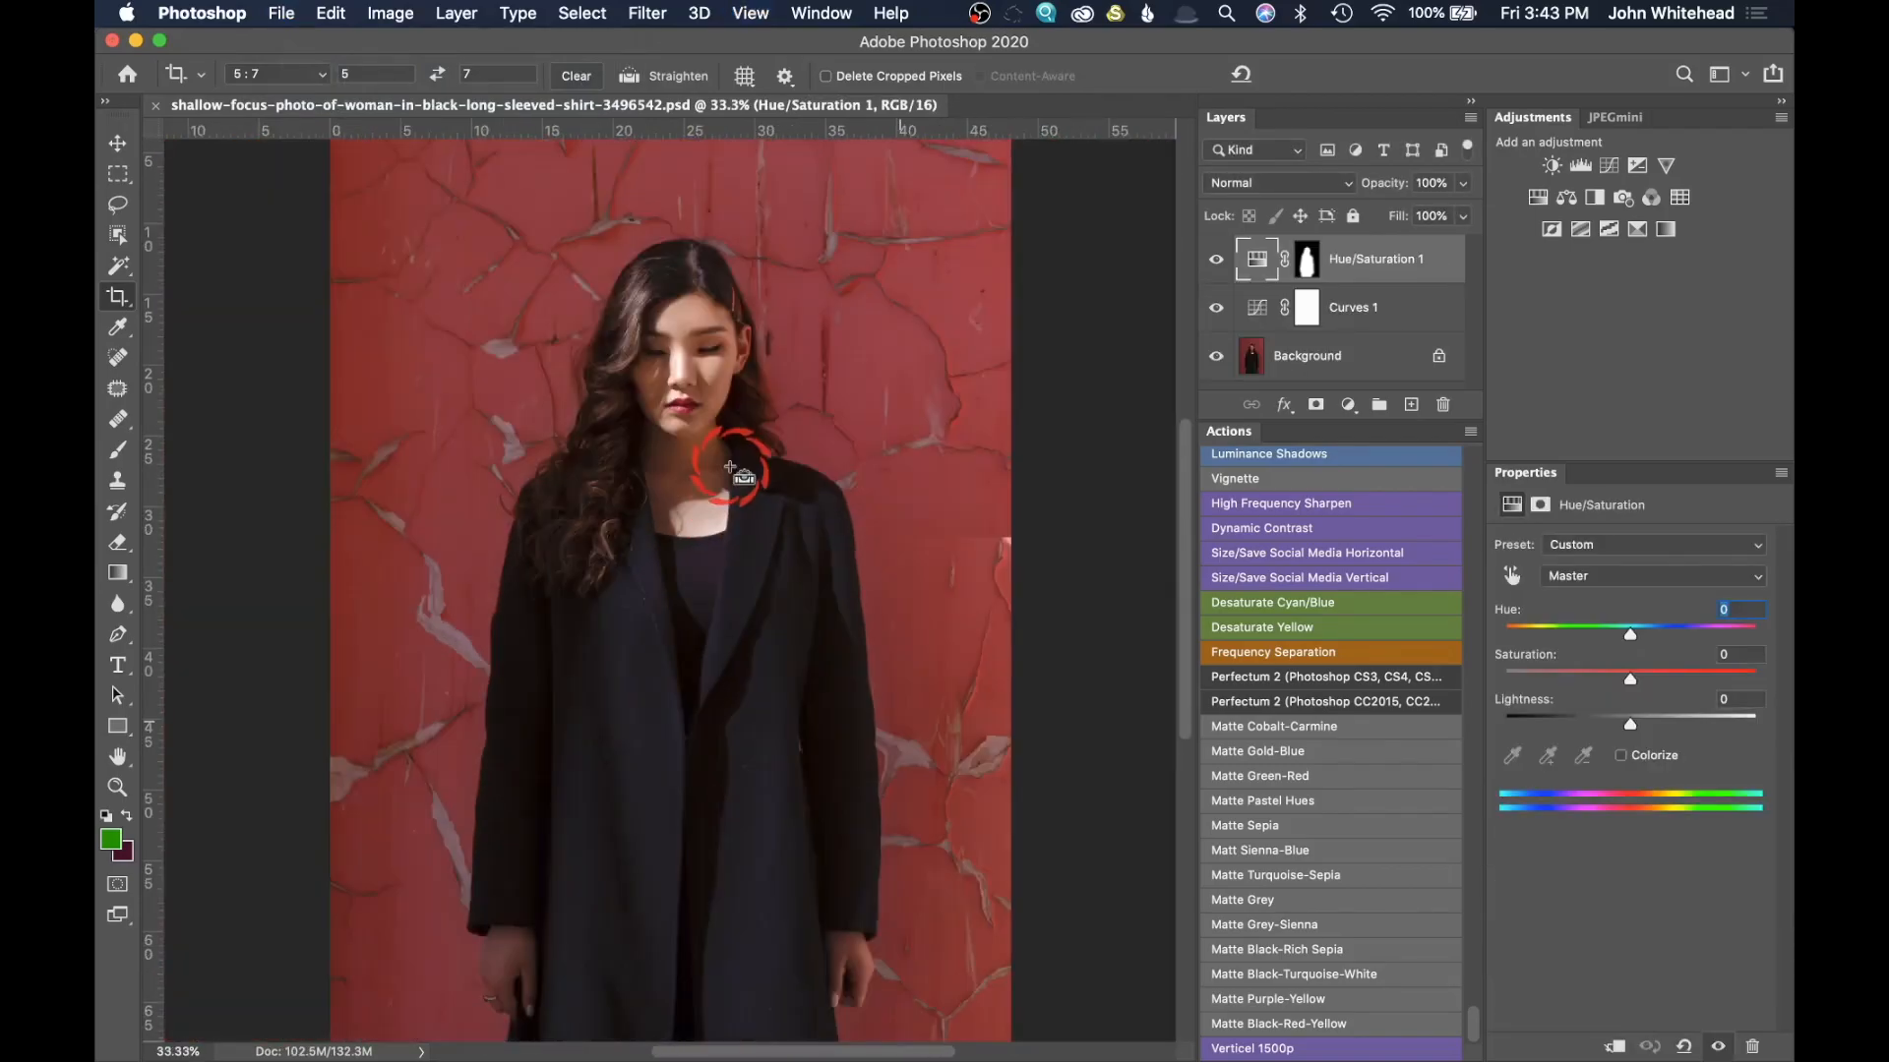
left_click(119, 296)
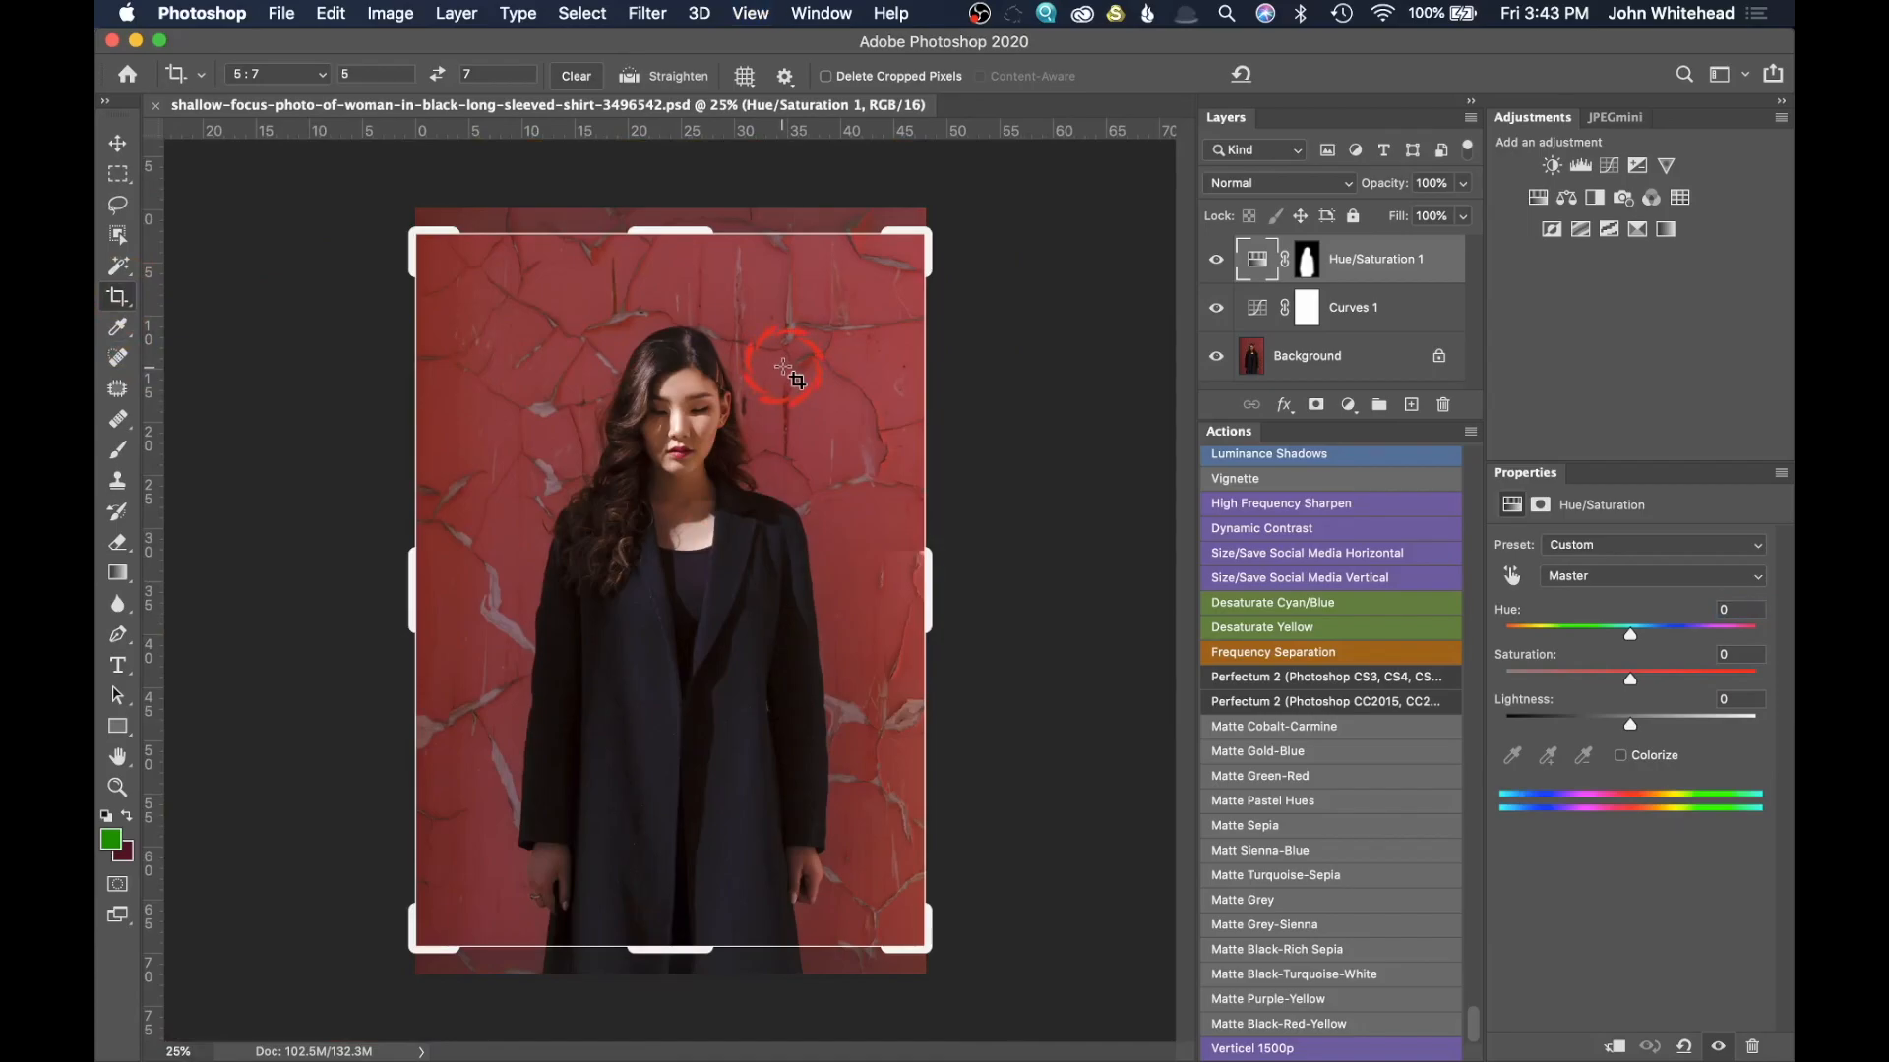
left_click(784, 364)
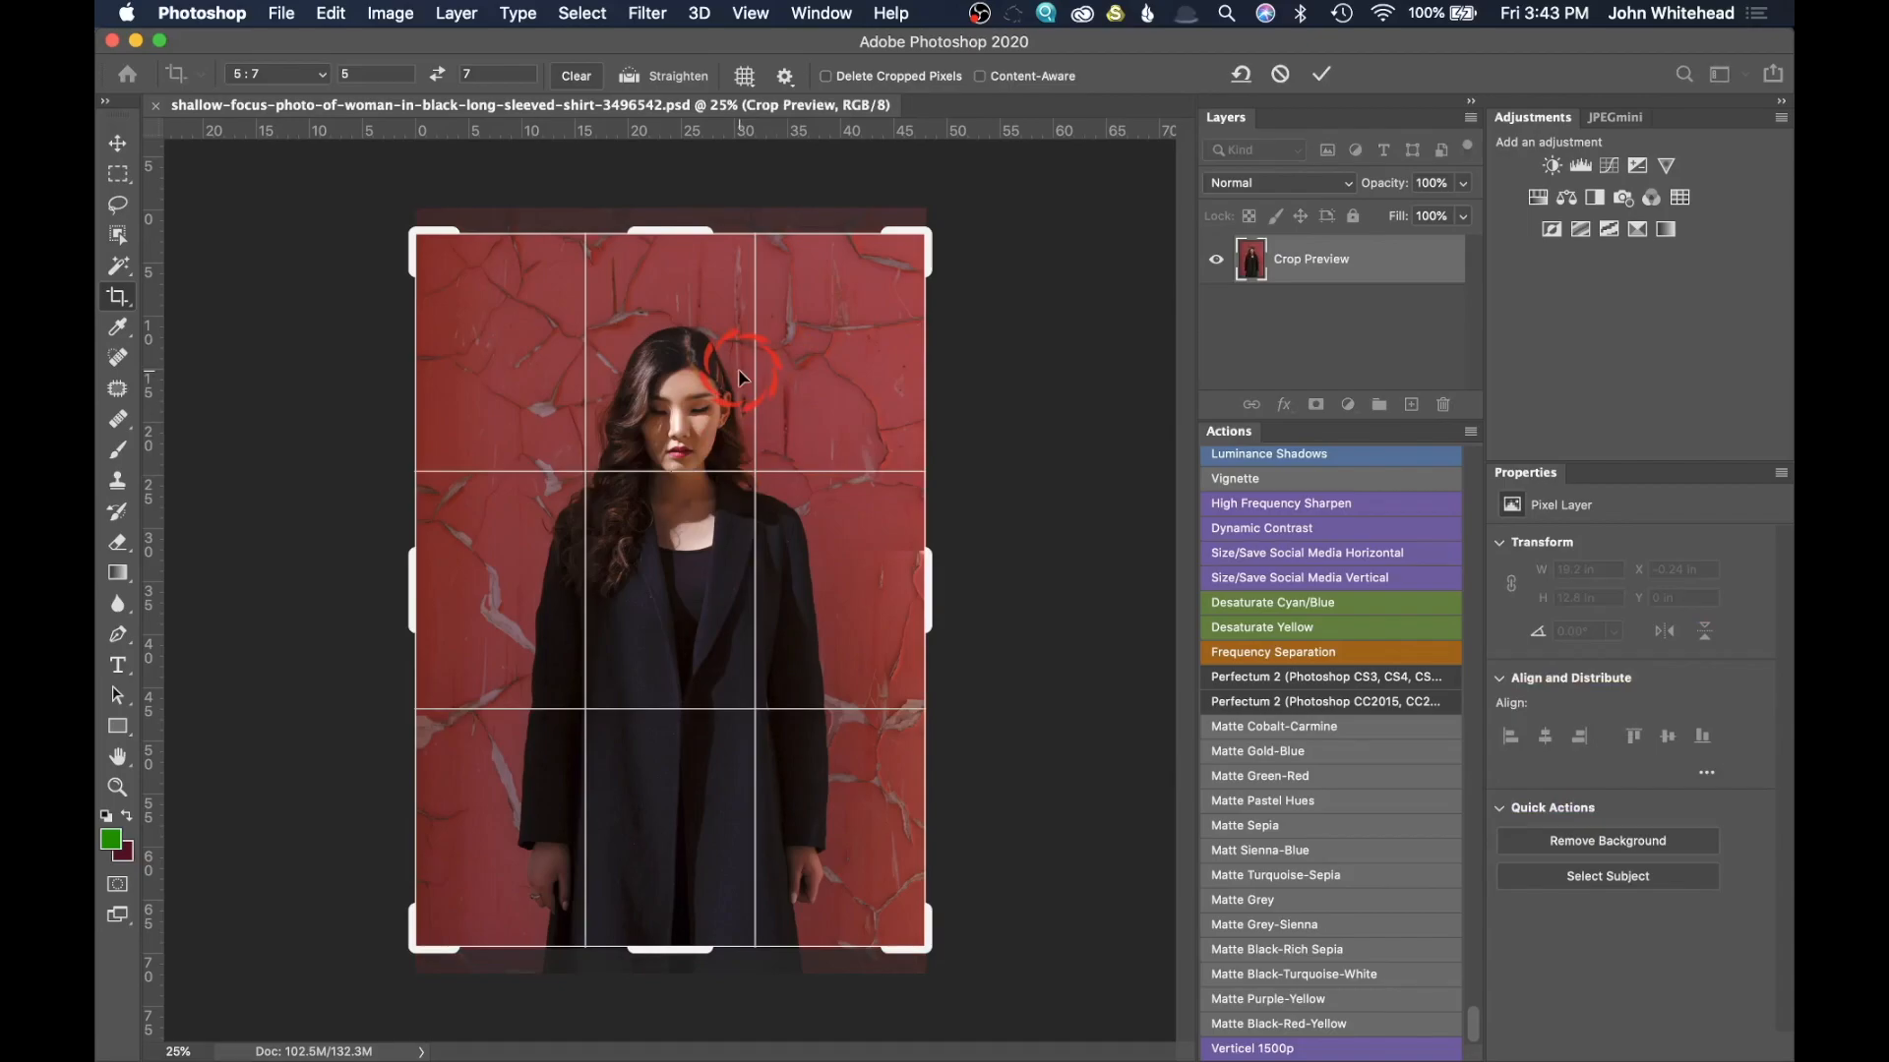
key("Return")
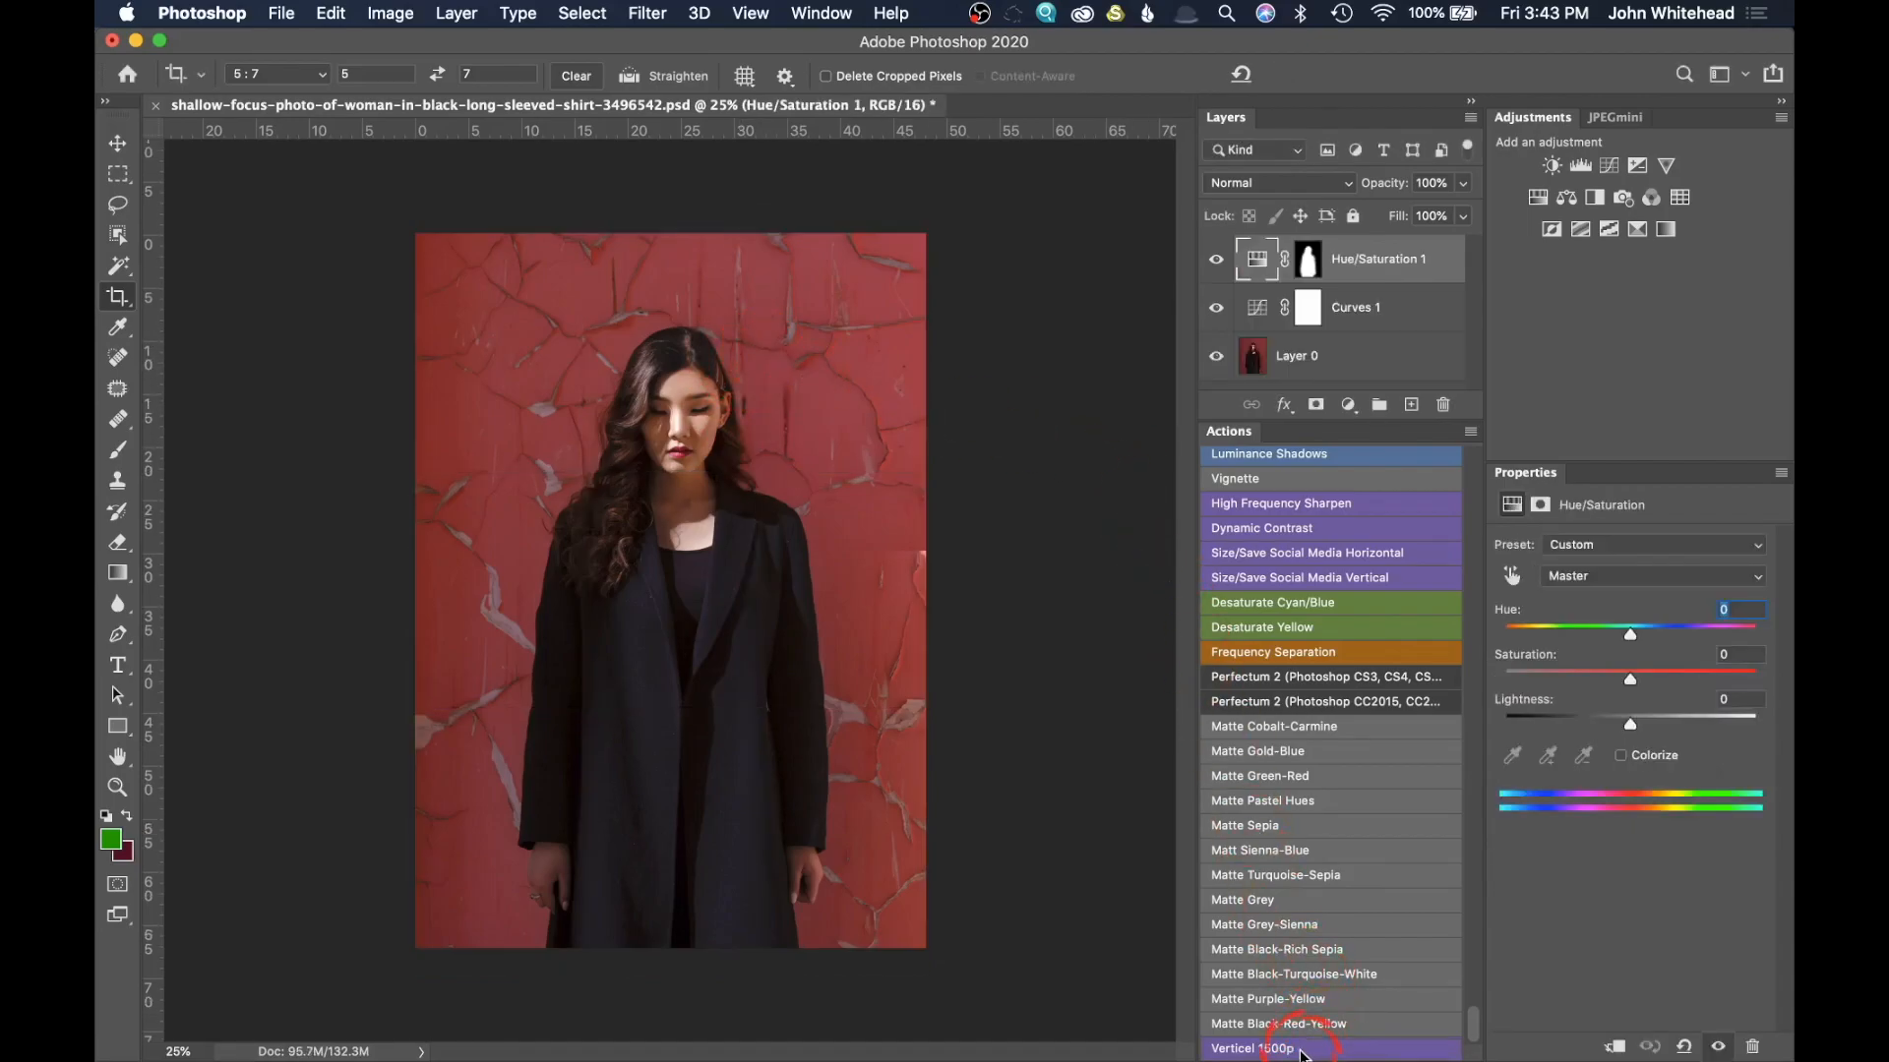
Step: Run the Verticel 1500p action, entering a width of 1500 pixels when it pauses at Image Size
left_click(1300, 1047)
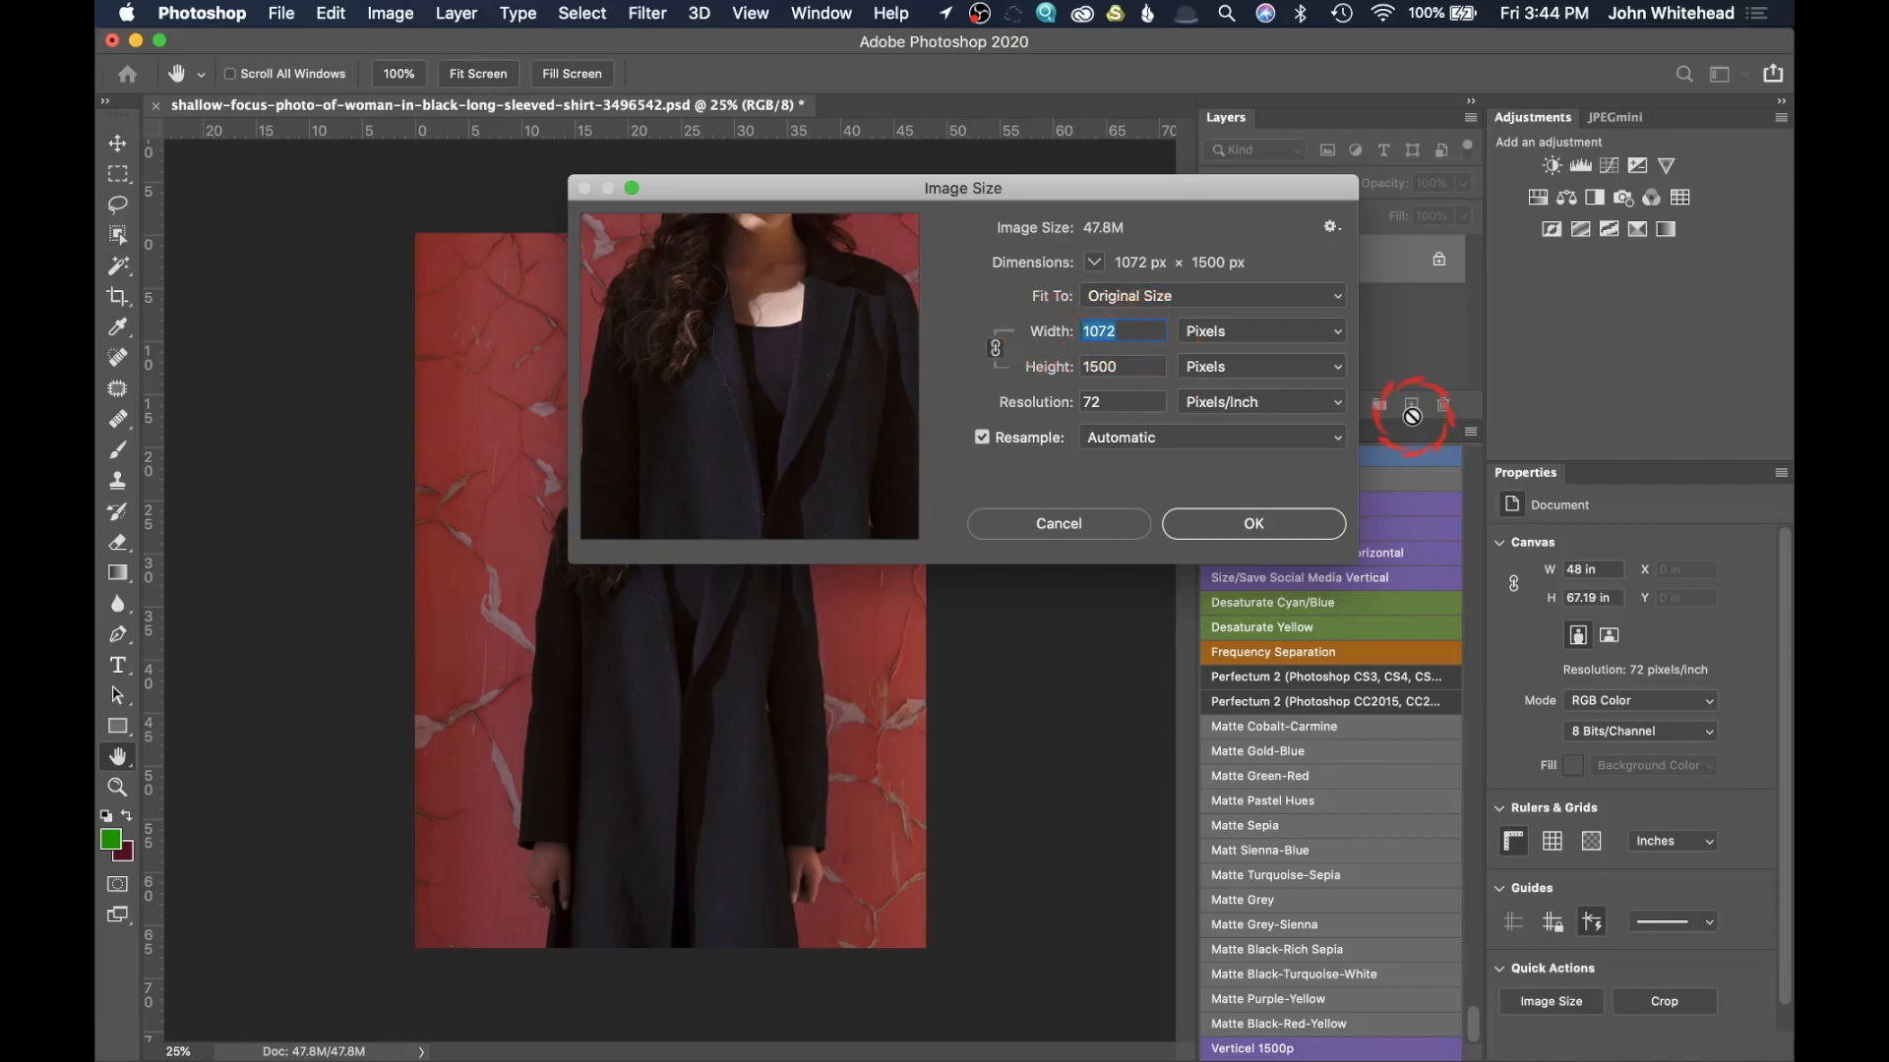
type("15")
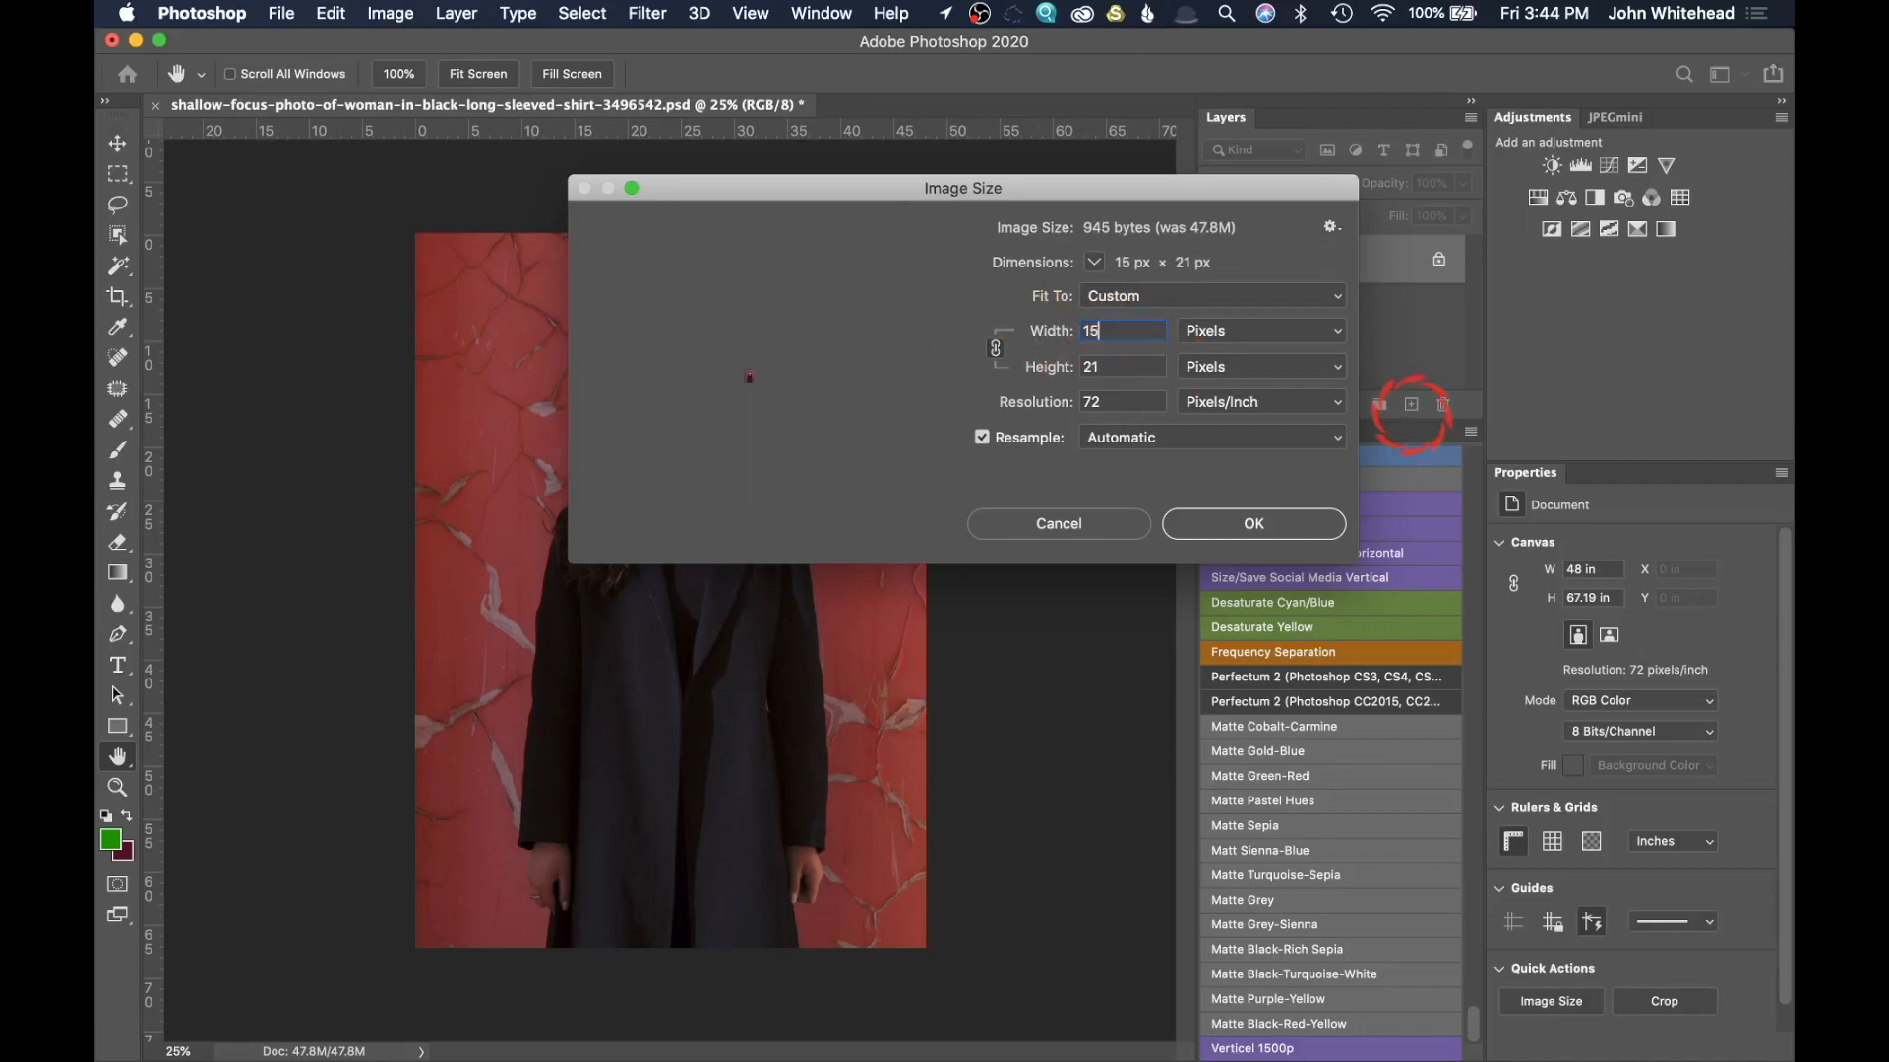
type("00")
left_click(1254, 526)
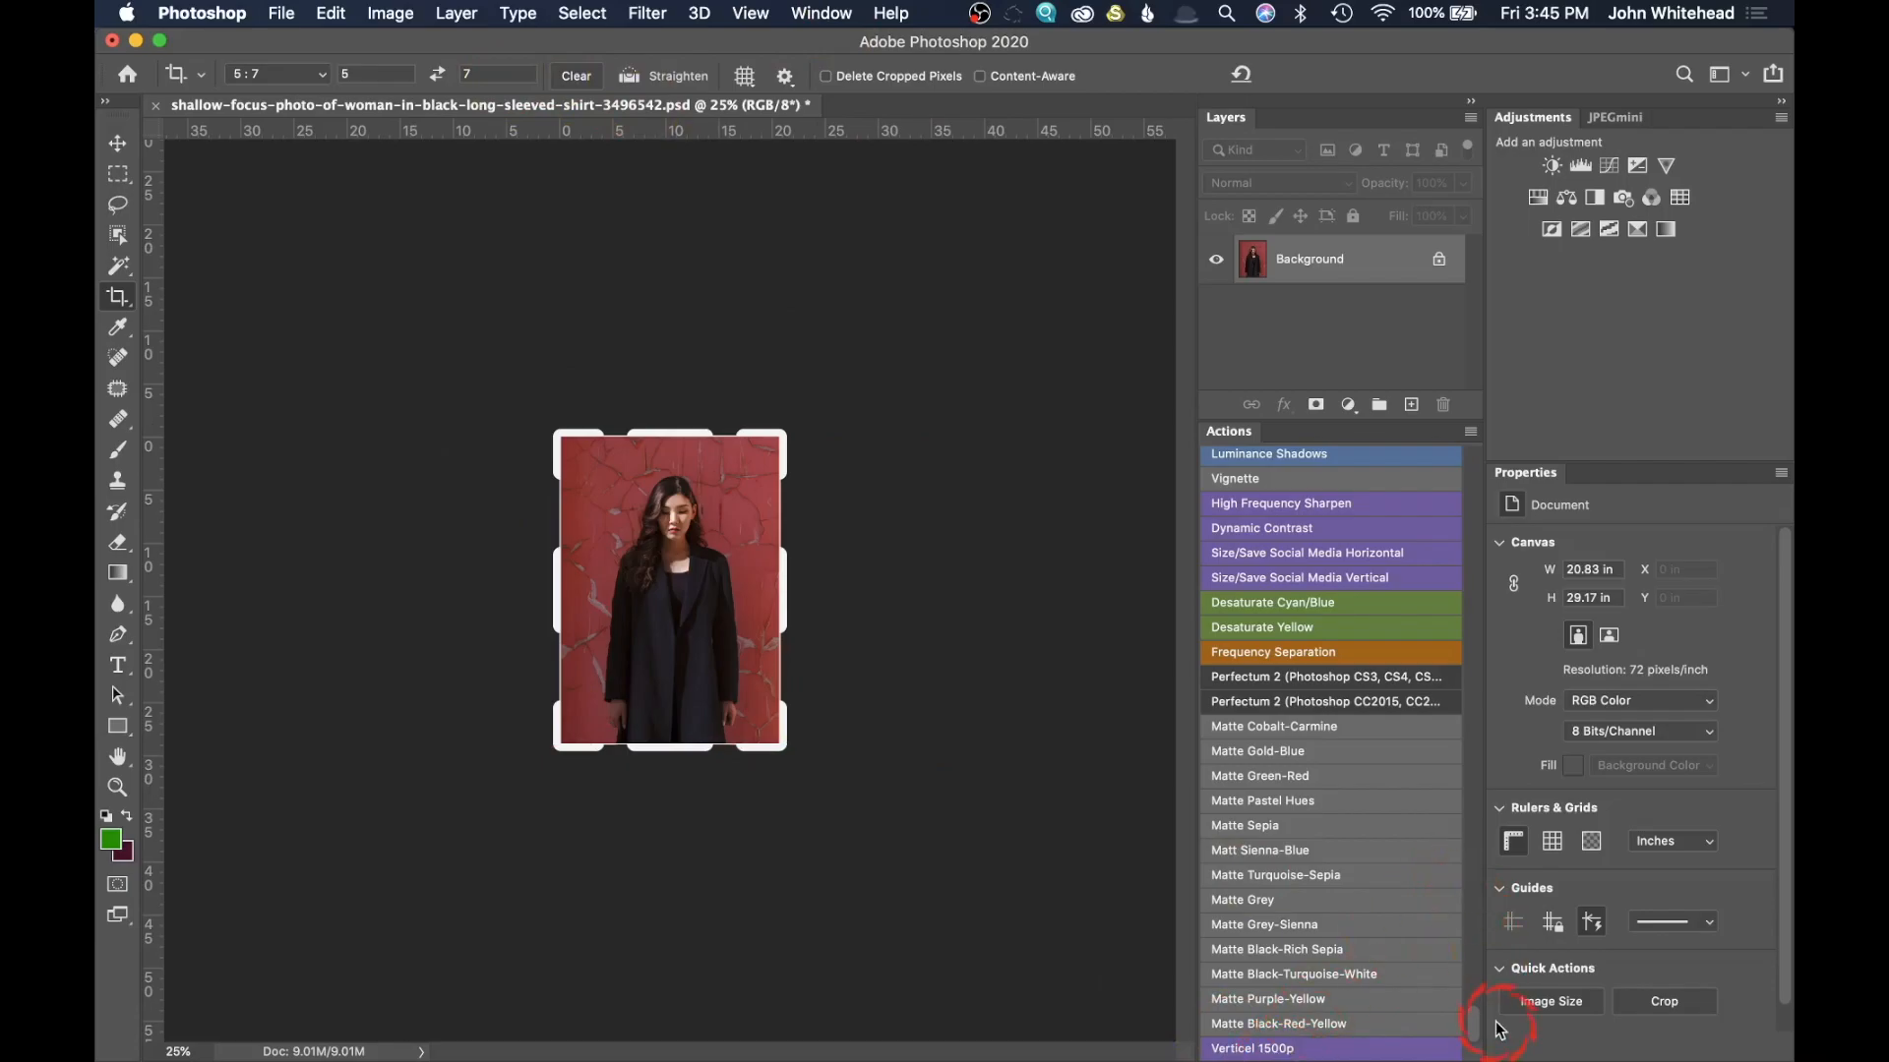
Step: Look over the available actions from the beginning of the list
left_click_drag(1472, 1038, 1464, 415)
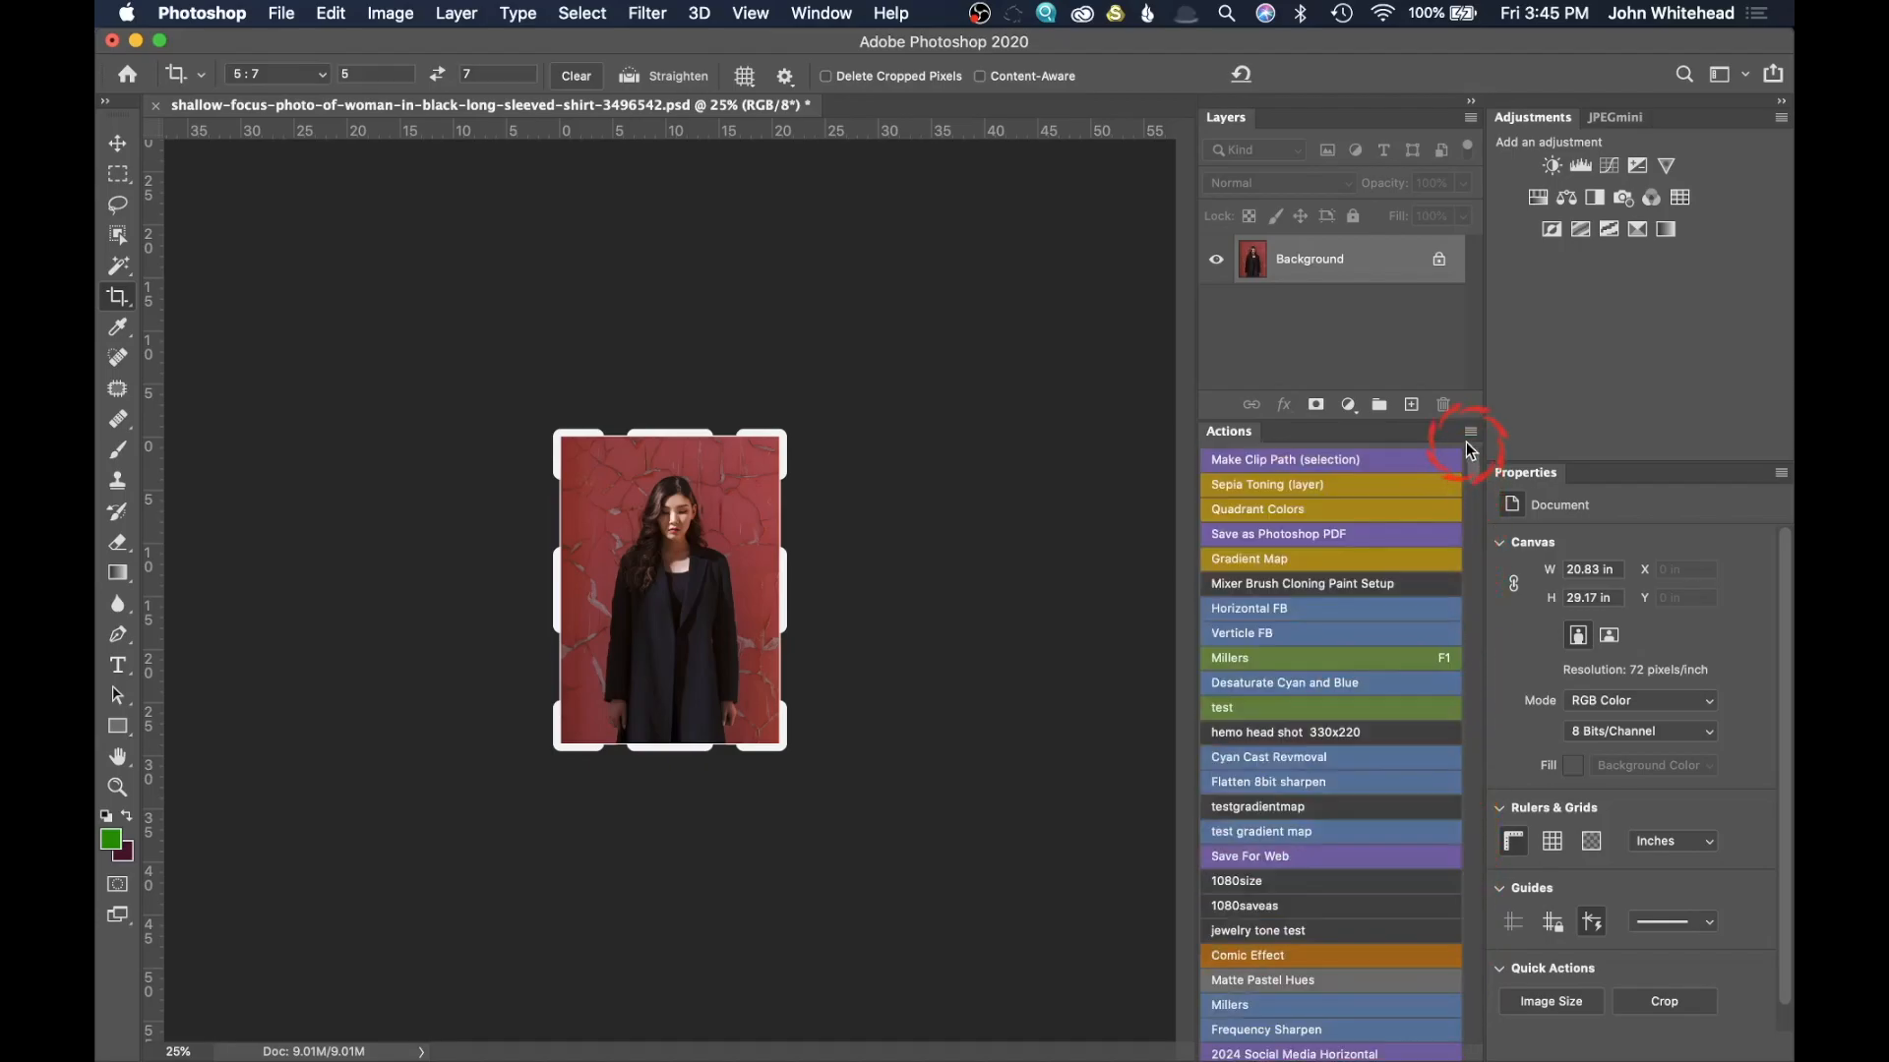